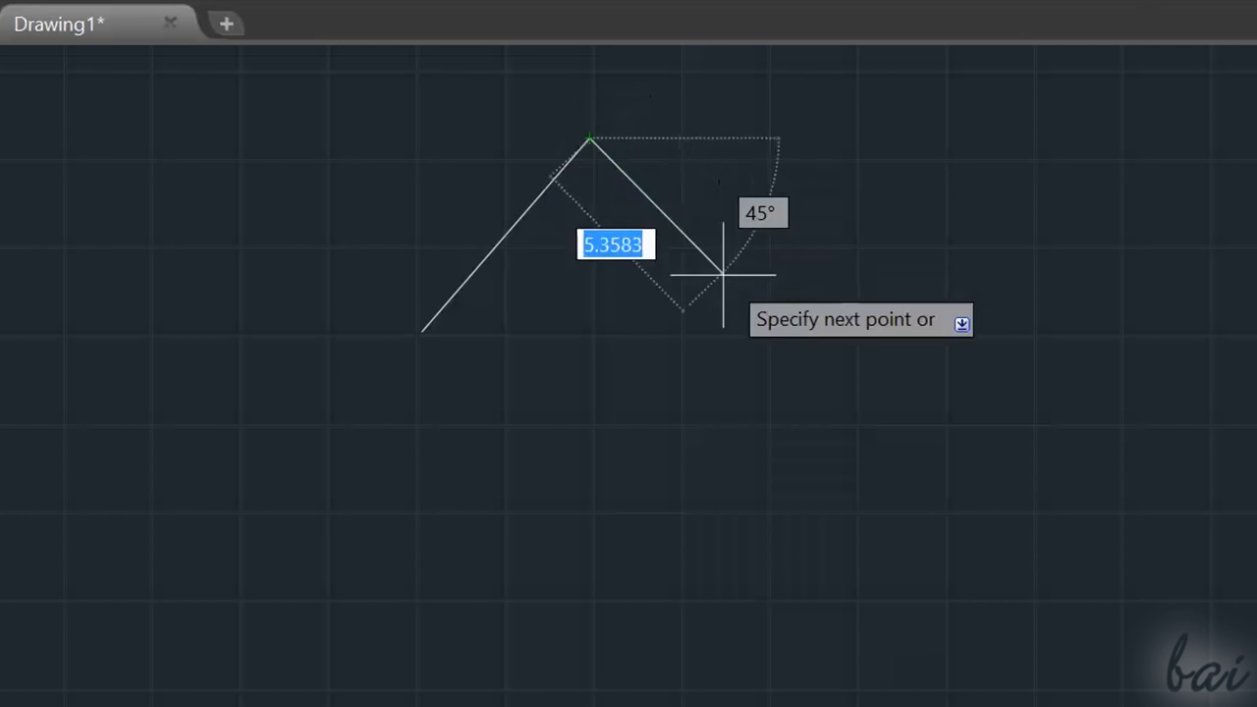
Finish the upper zigzag line chain with a descending segment and a rising segment
left_click(822, 322)
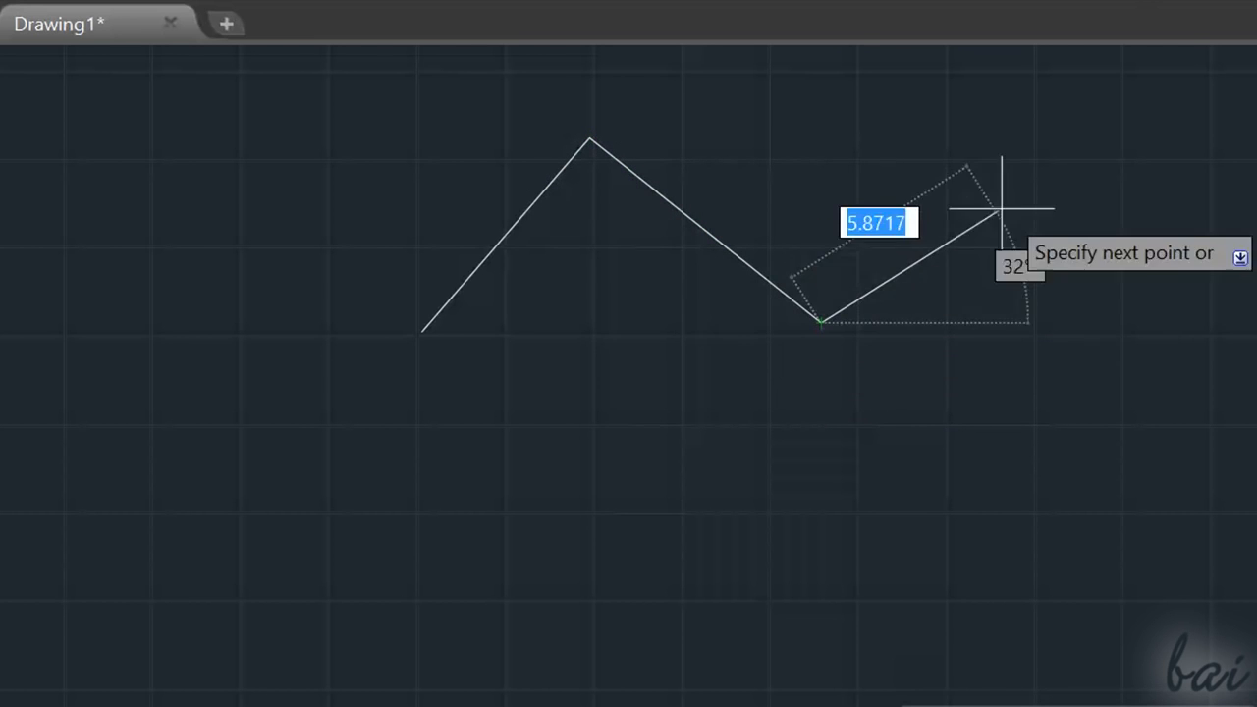
left_click(1004, 134)
key("Escape")
Draw a second zigzag of three connected line segments below the first one
key("space")
left_click(419, 564)
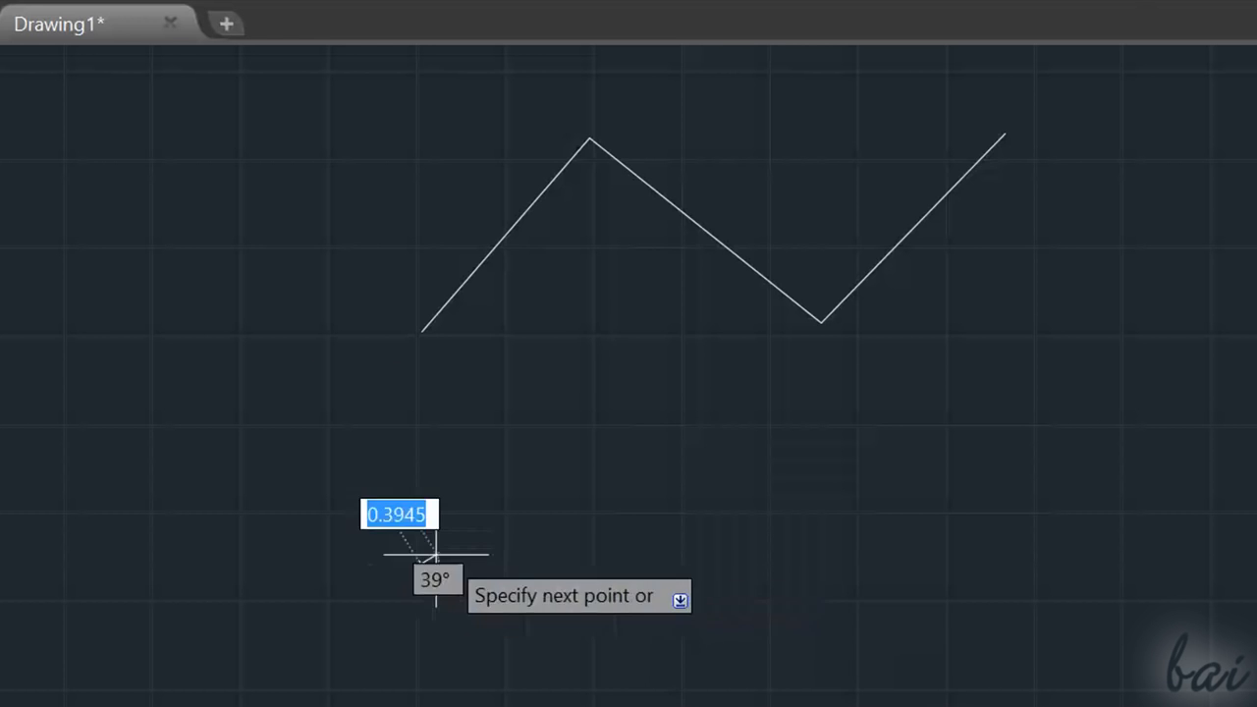
left_click(580, 364)
left_click(808, 543)
left_click(1024, 345)
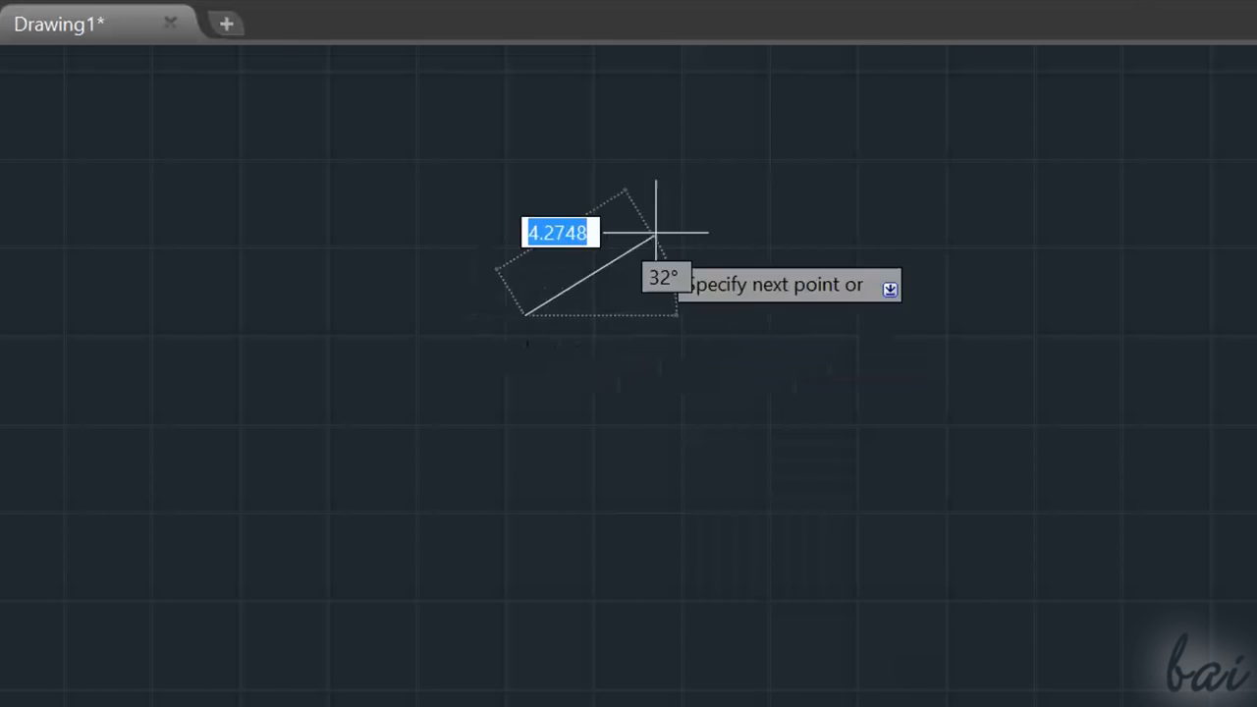
Draw a closed, irregular four-sided shape from separate connected lines with the Line command
left_click(732, 111)
left_click(982, 315)
left_click(675, 452)
left_click(526, 315)
key("Return")
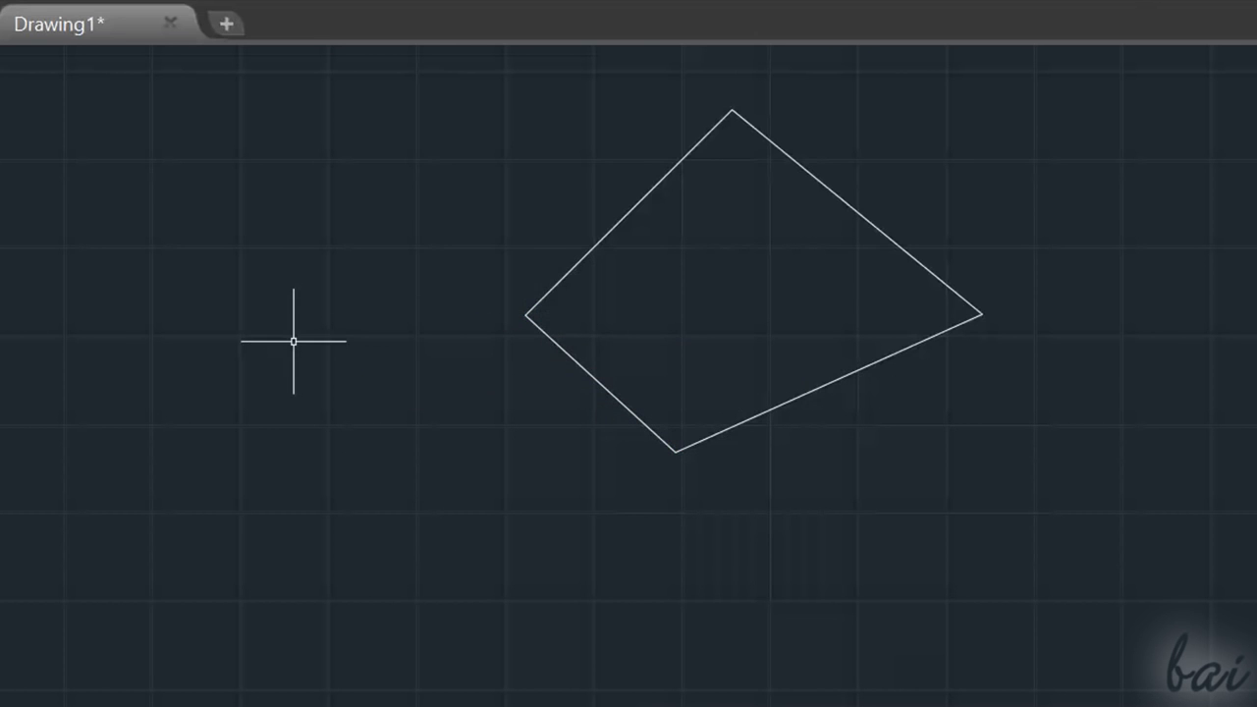
Select the shape's upper-left and upper-right edges one at a time to examine them as individual objects
left_click(633, 210)
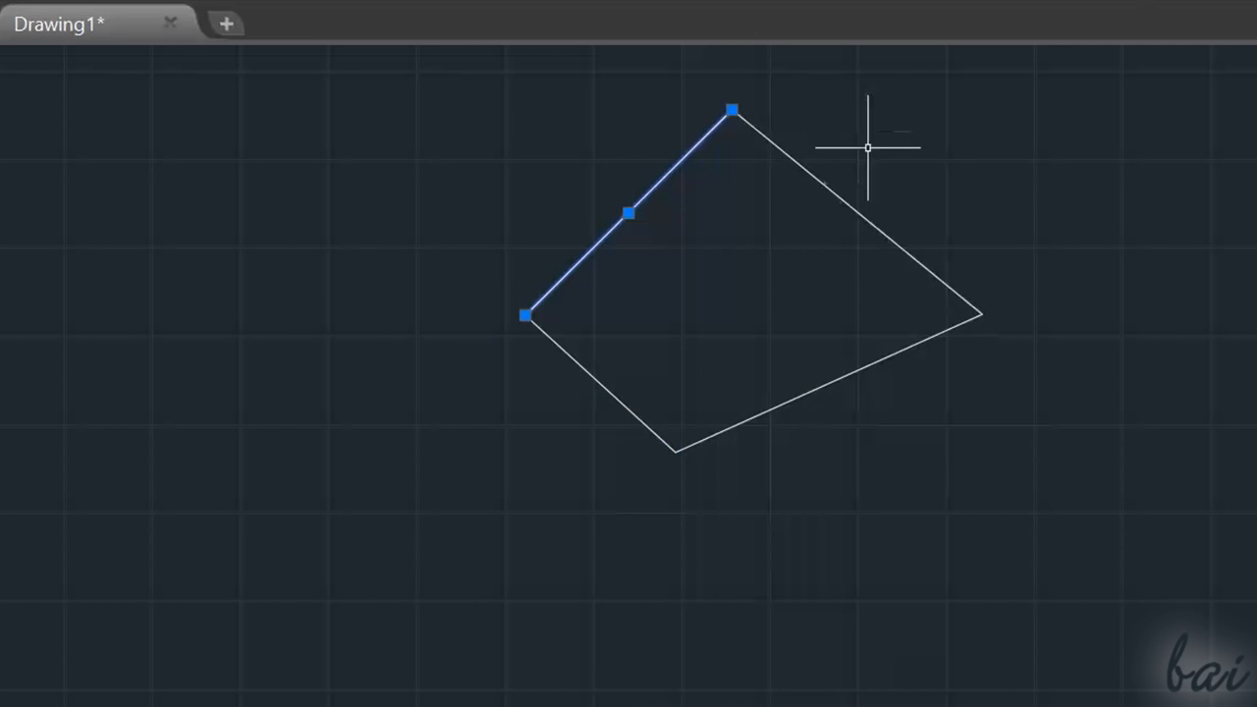
key("Escape")
left_click(879, 216)
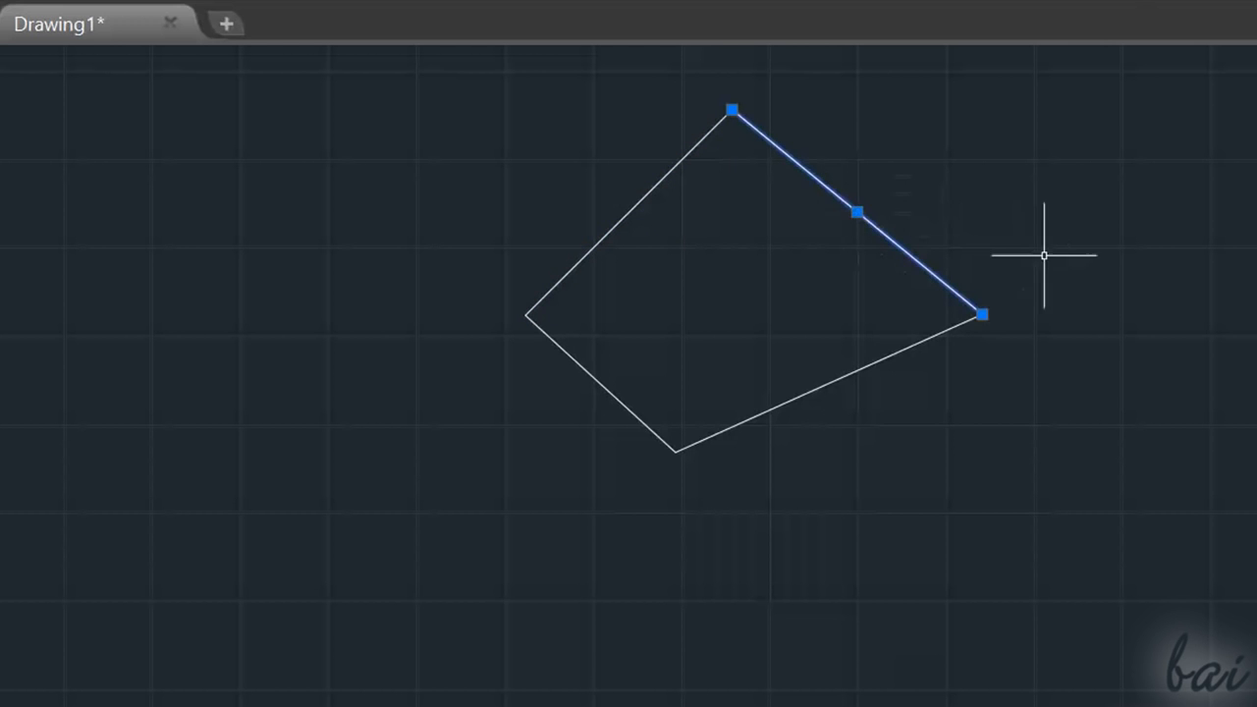
key("Escape")
Move the shape's lower-right line by its midpoint, down and away from the other edges
left_click(871, 365)
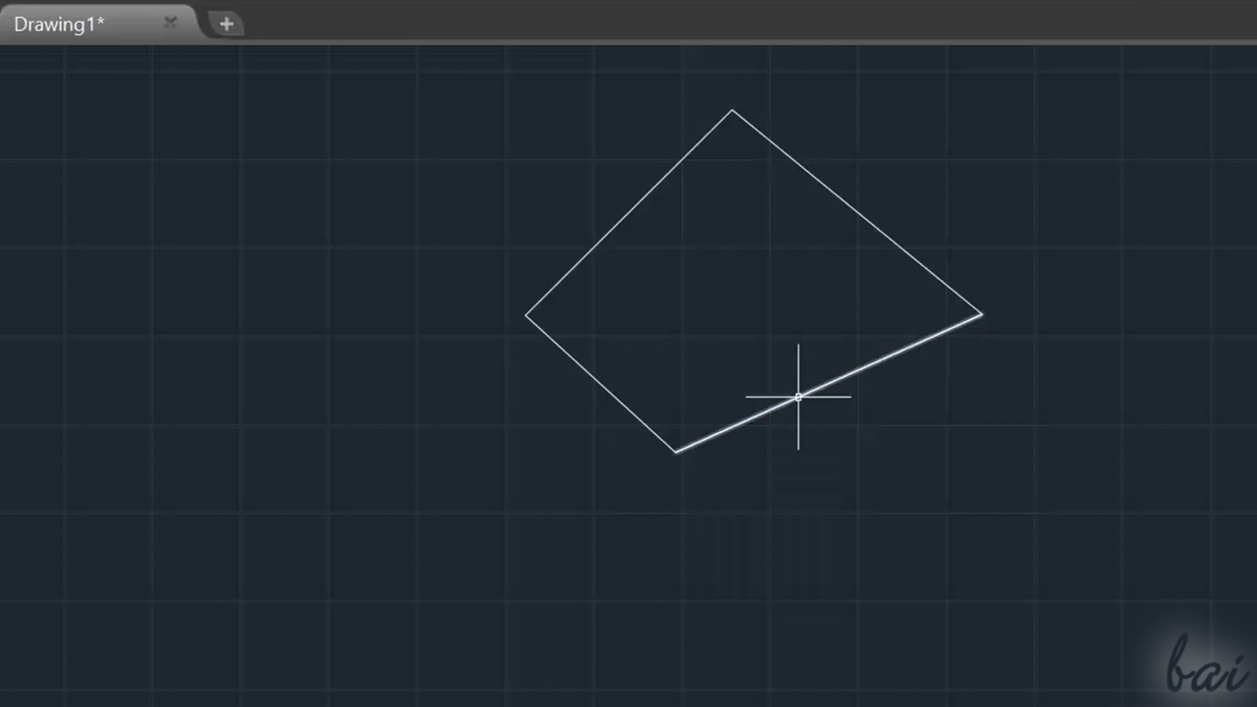
left_click(828, 384)
left_click(879, 474)
key("Escape")
Stretch the lower endpoint of the shape's lower-left line further down and to the left
left_click(668, 444)
left_click(676, 452)
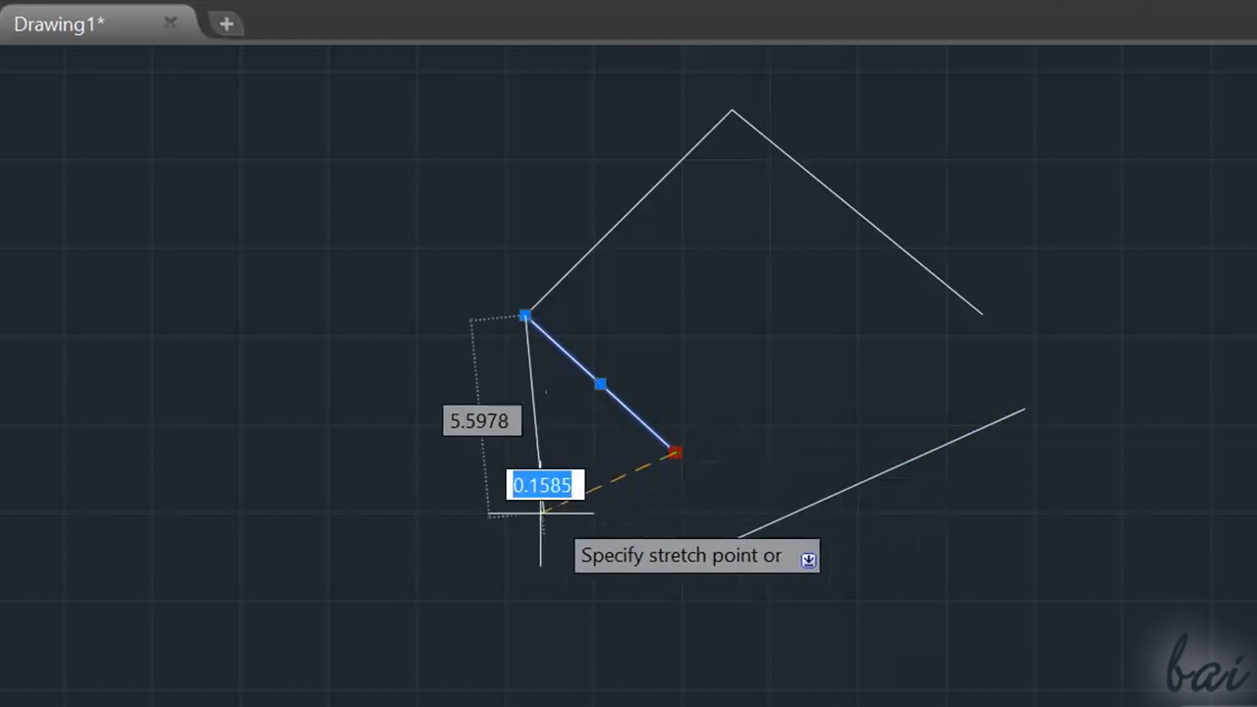
left_click(468, 638)
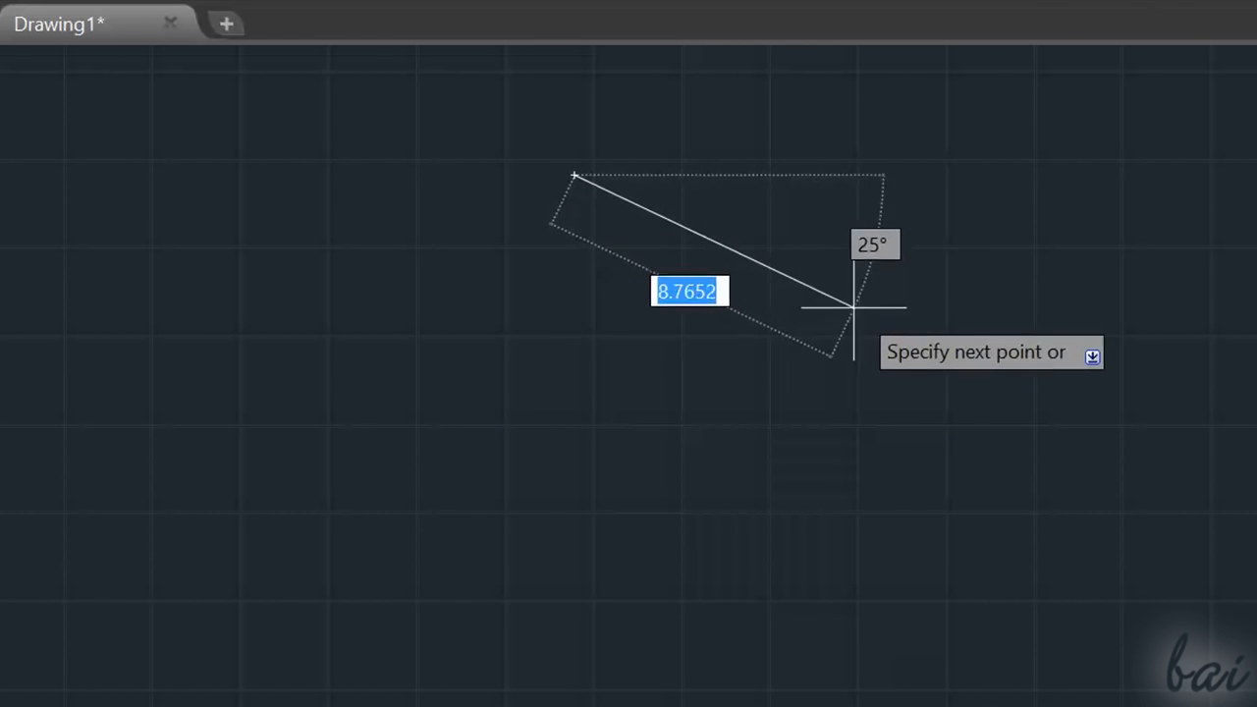
Draw a closed four-sided polyline whose first edge slopes down to the right, about 8.77 units long at 25°
left_click(853, 308)
left_click(467, 436)
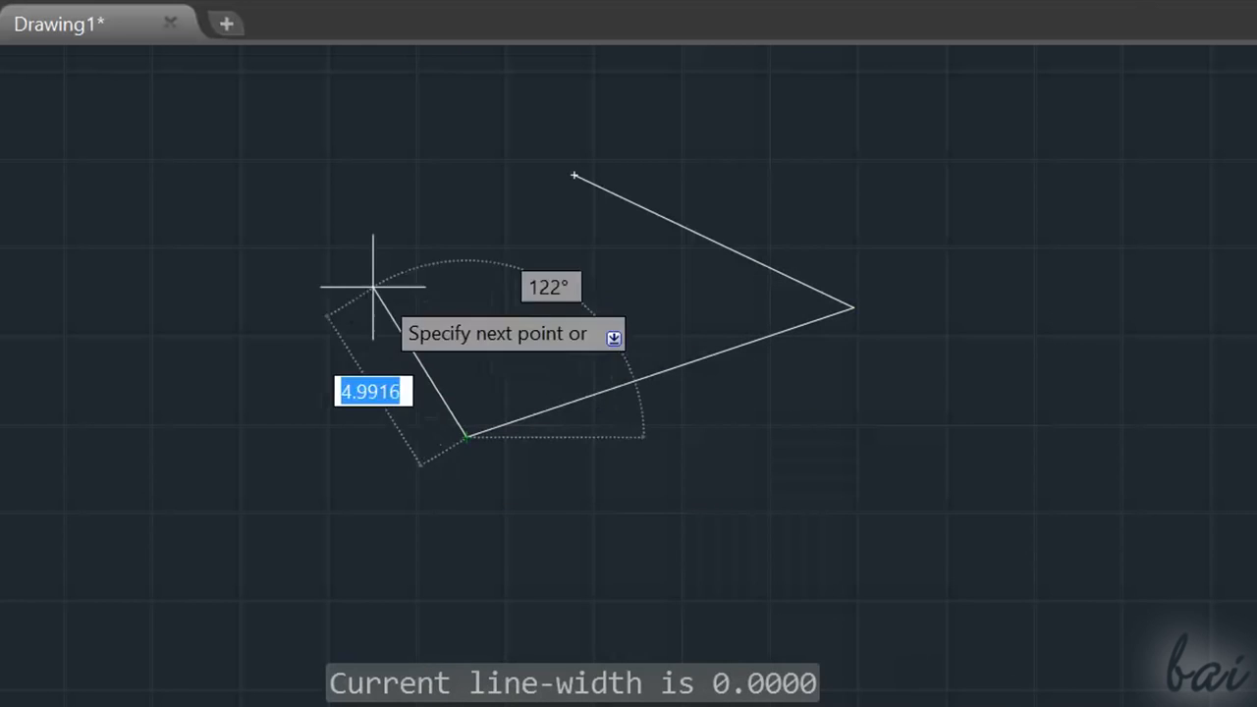
left_click(336, 246)
left_click(575, 175)
key("Return")
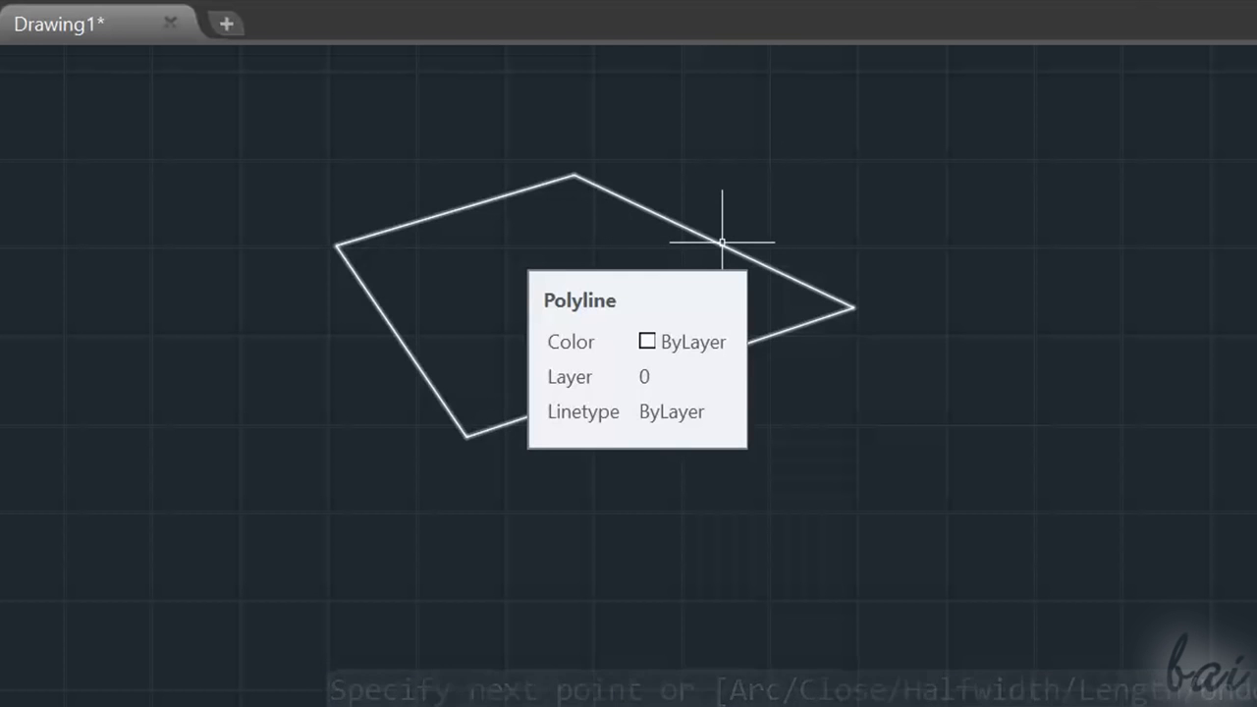
Try converting the polyline's upper-right edge into an outward-bulging arc, and undo the conversion
left_click(723, 242)
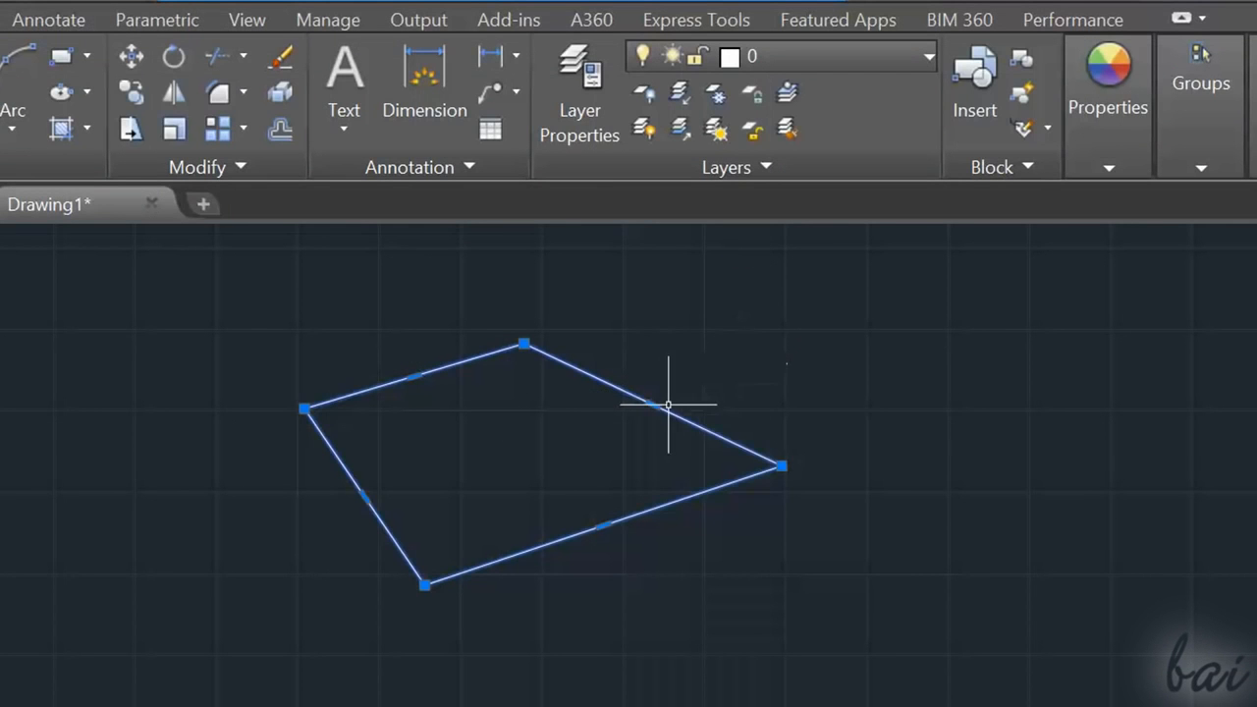
mouse_move(715, 247)
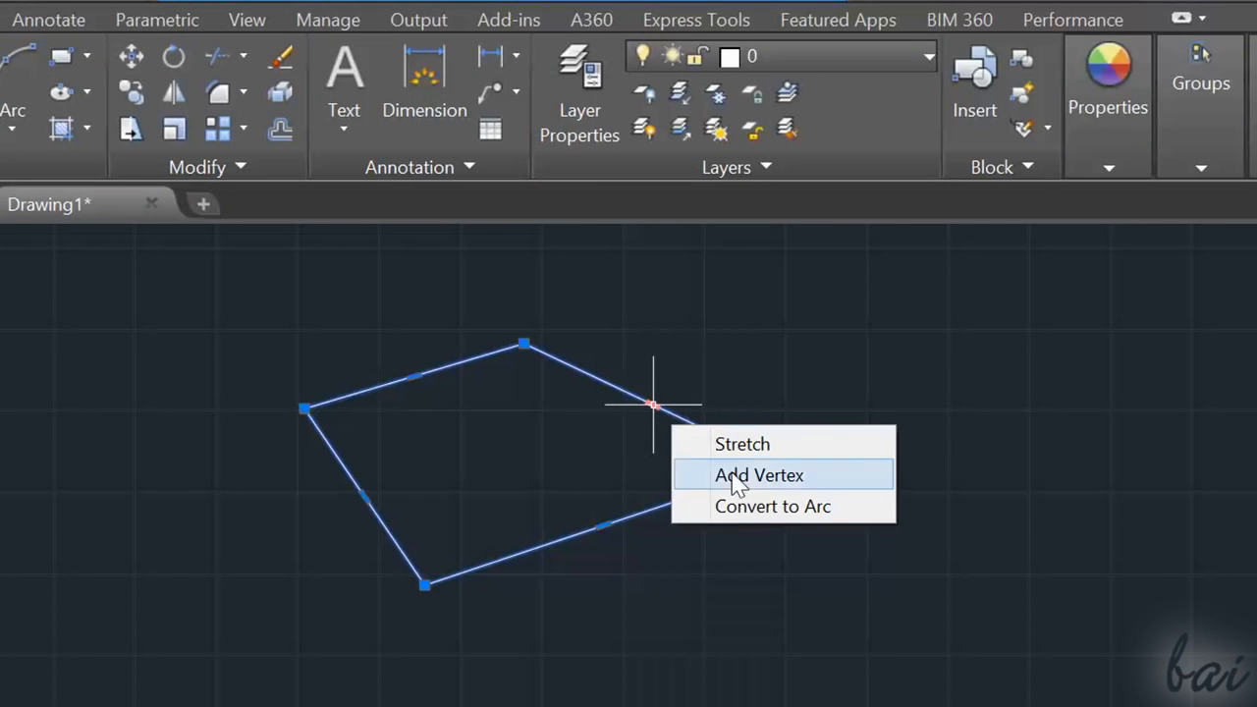
left_click(749, 509)
left_click(773, 361)
key("ctrl+z")
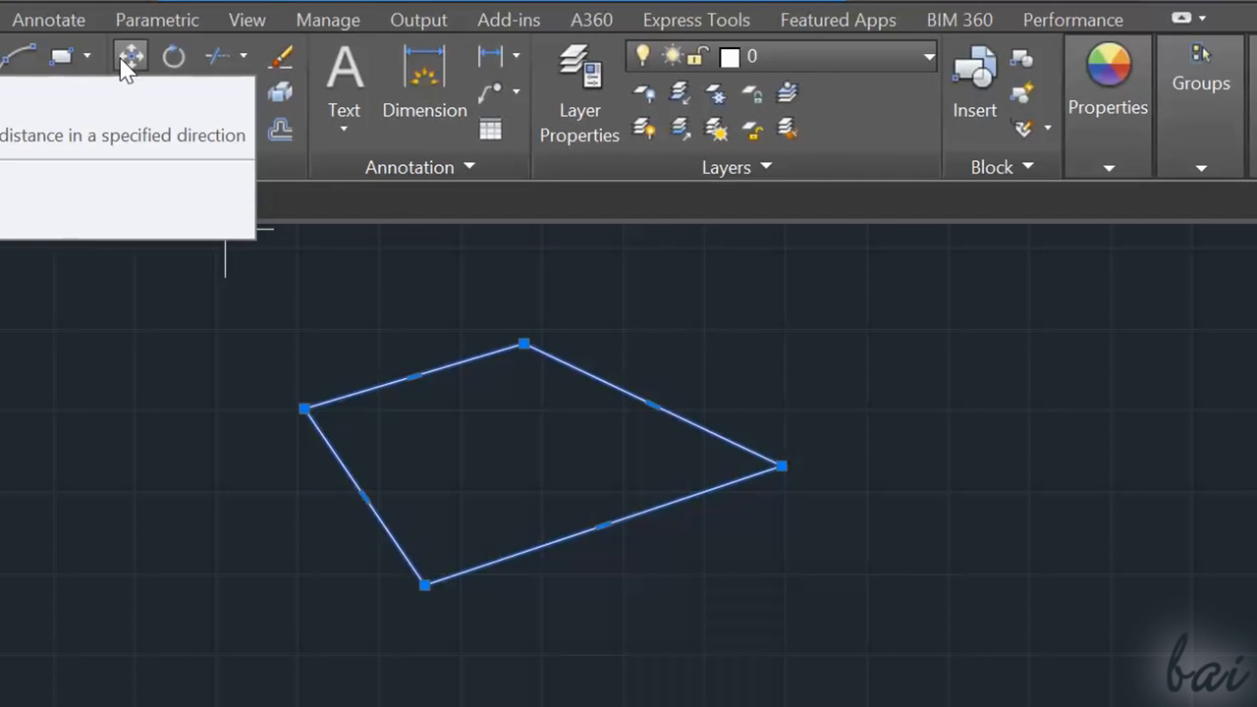
Move the whole selected polyline horizontally to the right
left_click(122, 59)
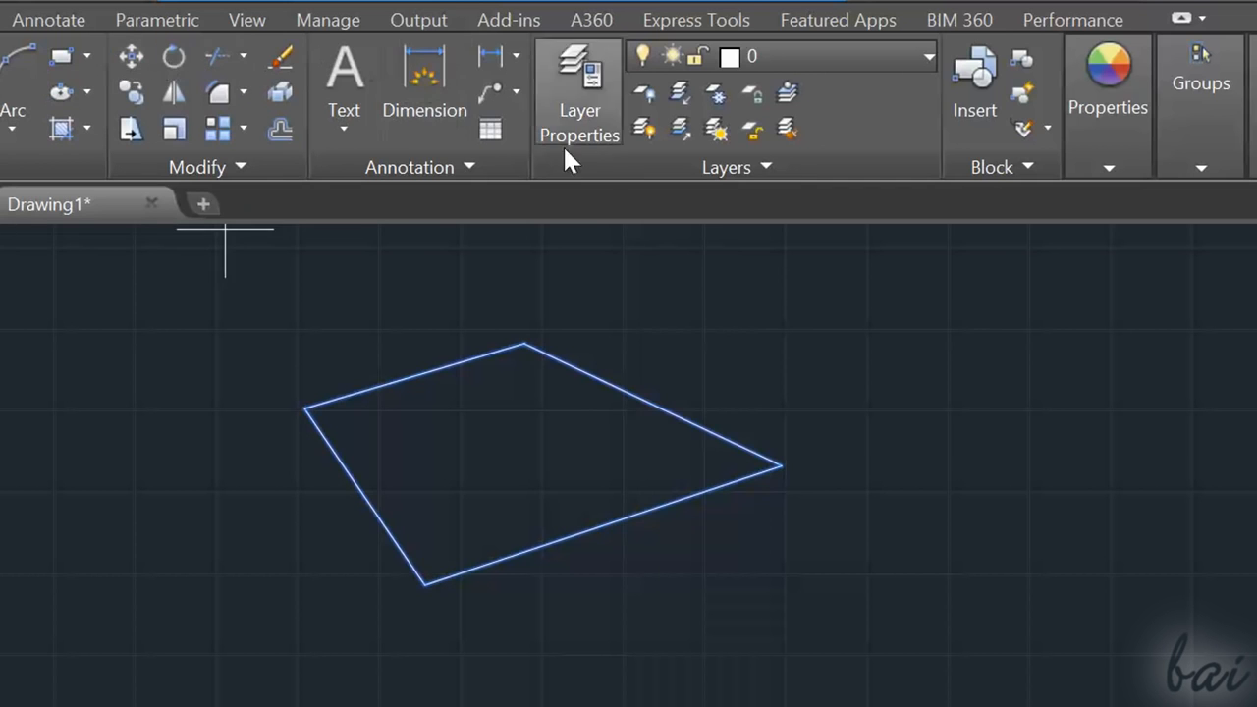
left_click(516, 457)
left_click(921, 455)
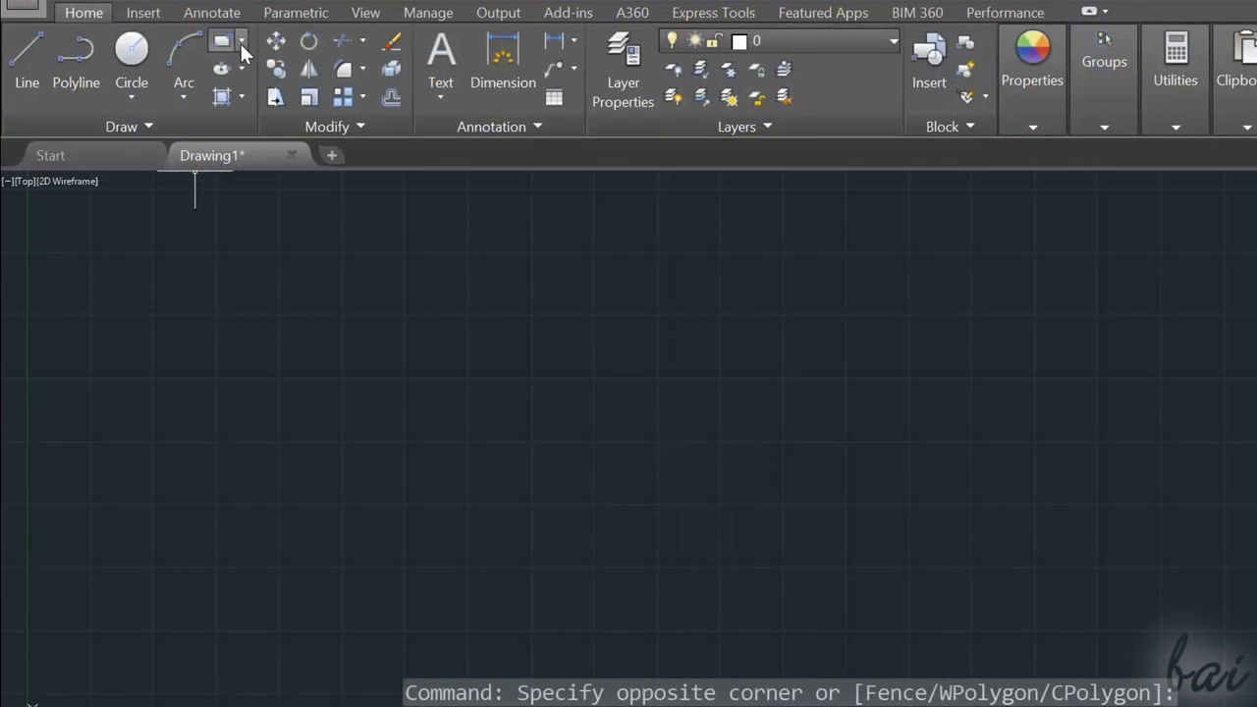
Draw two separate rectangles and a 6-sided polygon inscribed in a circle below the first rectangle
left_click(241, 41)
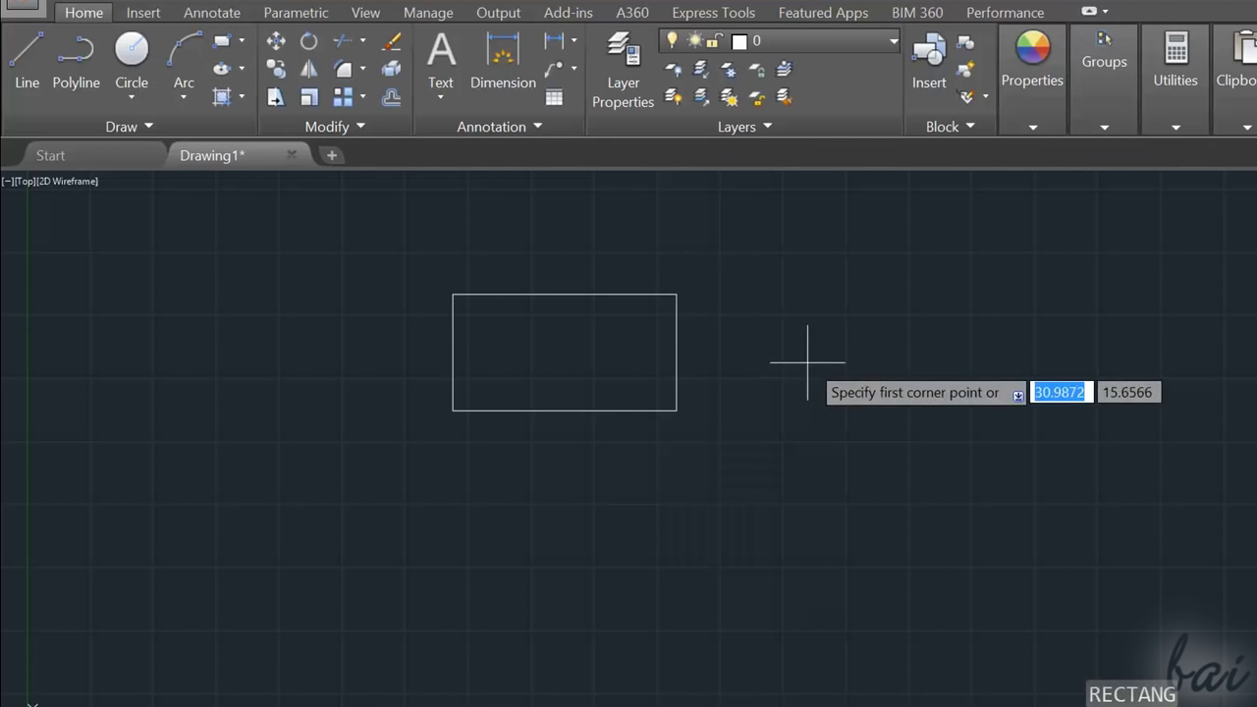
left_click(808, 362)
left_click(982, 467)
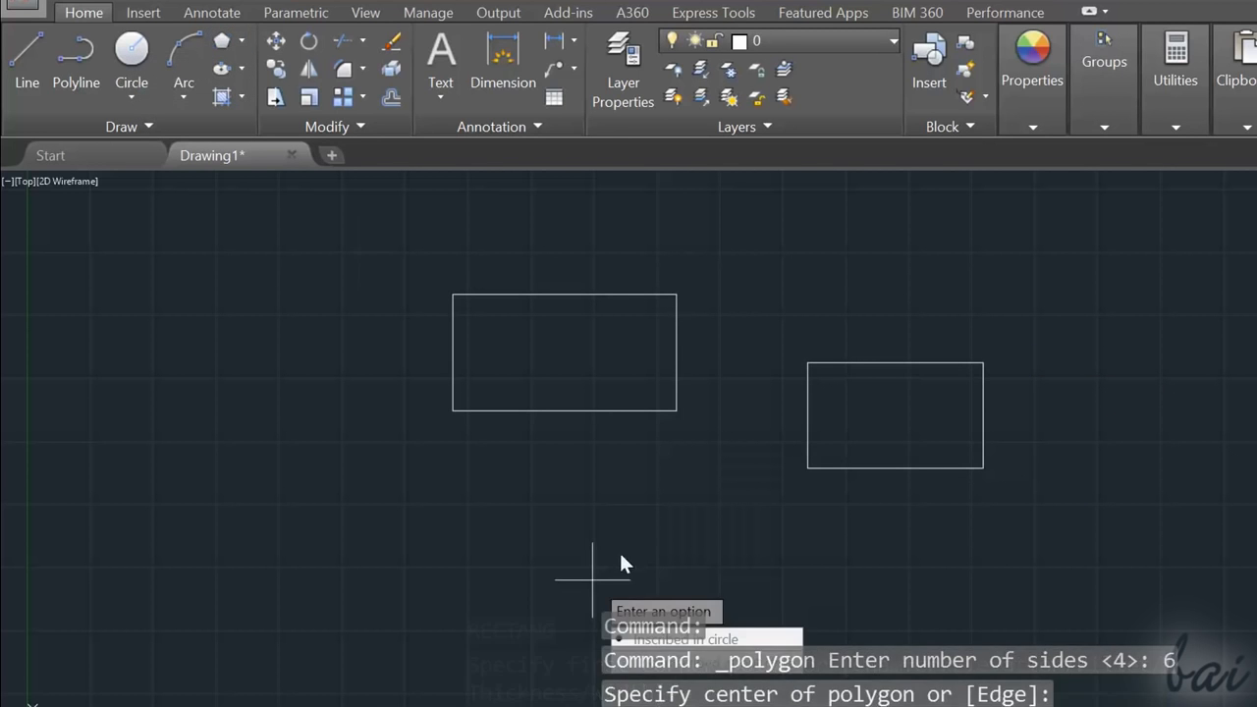
key("Return")
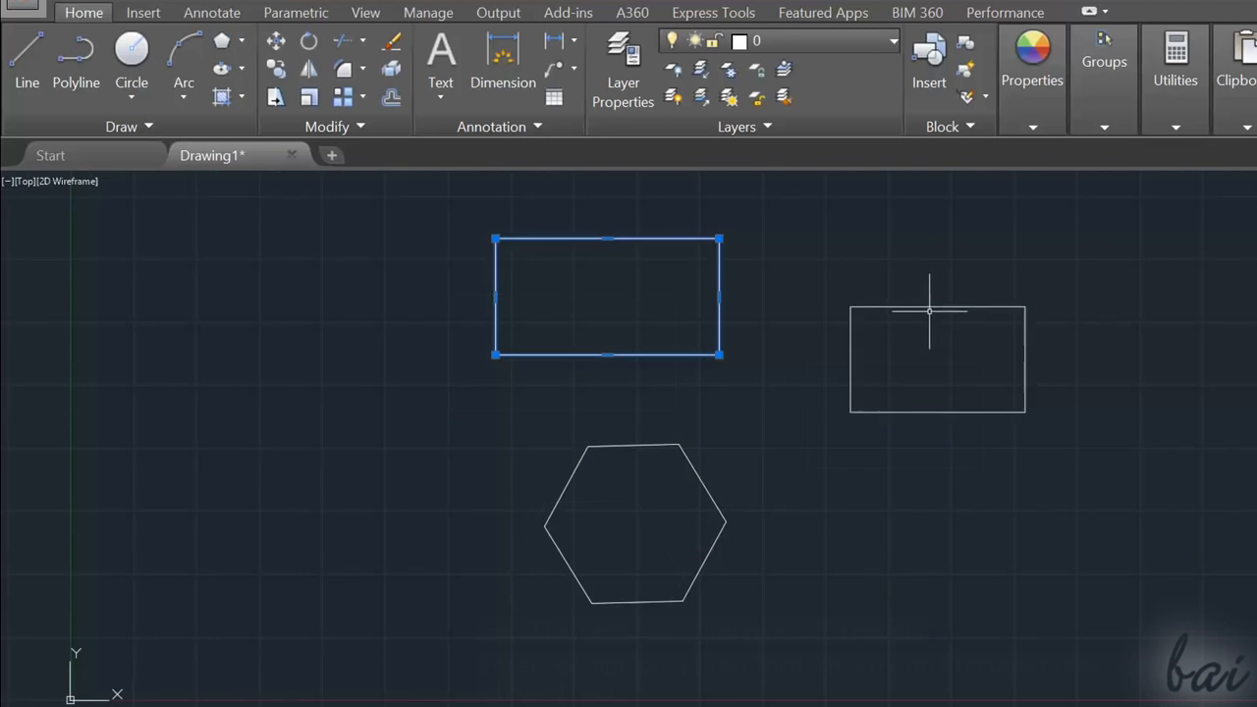
Select the right rectangle, the hexagon and the curved closed polyline to examine their polyline grips
left_click(938, 307)
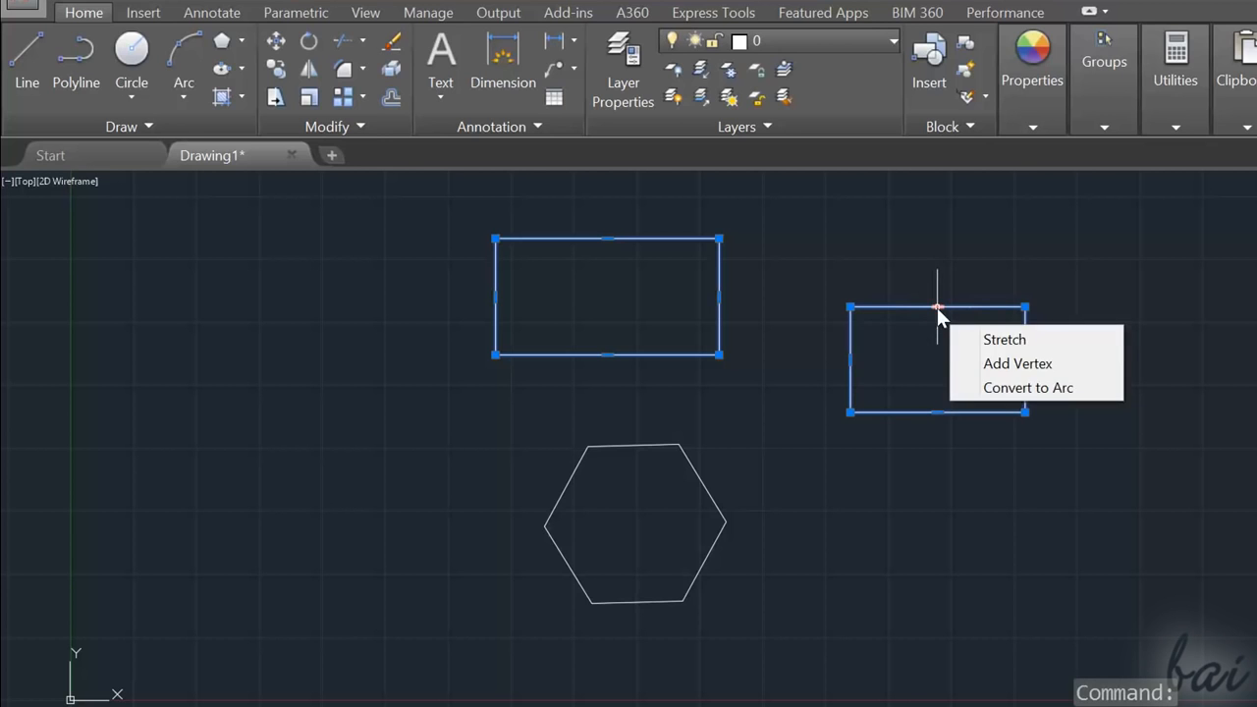
left_click(631, 445)
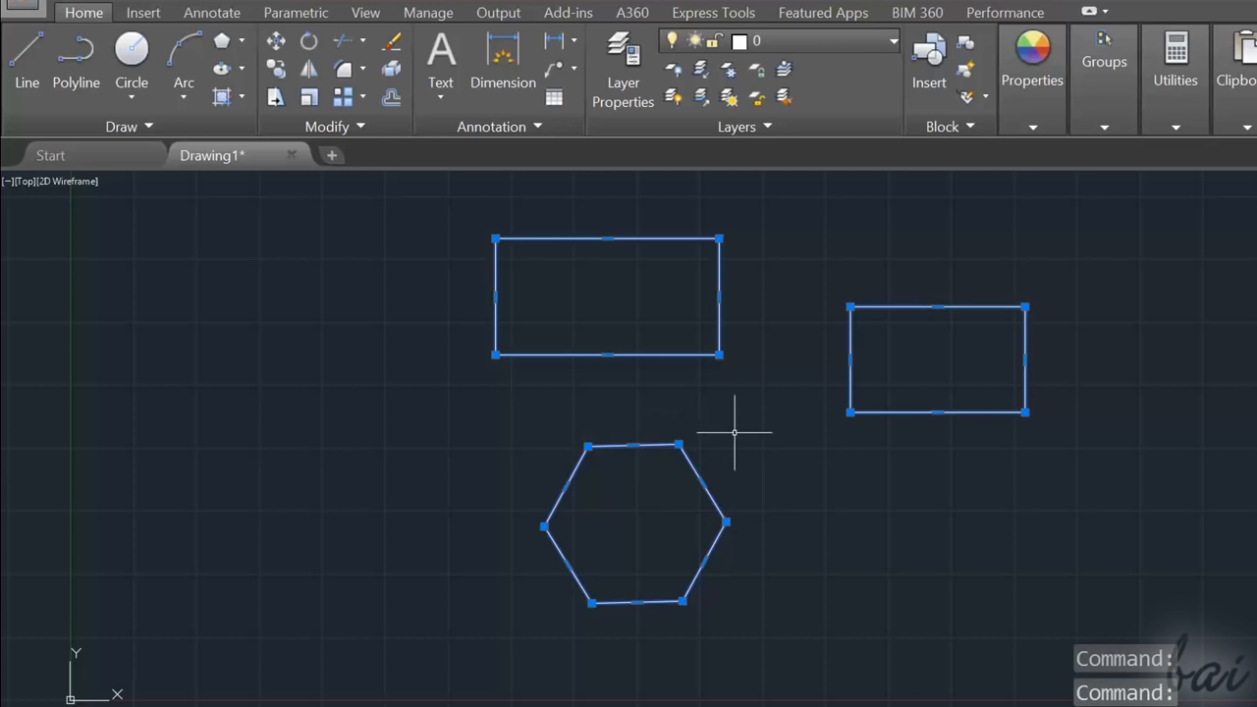
mouse_move(701, 483)
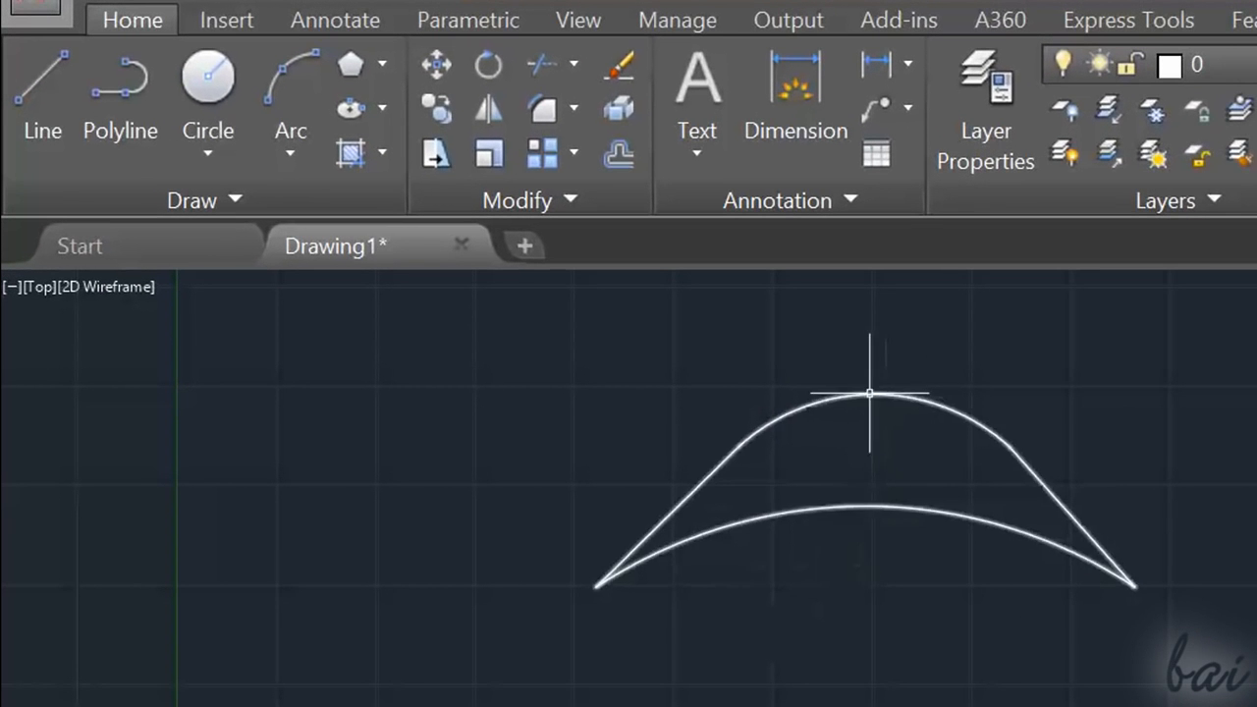
left_click(862, 398)
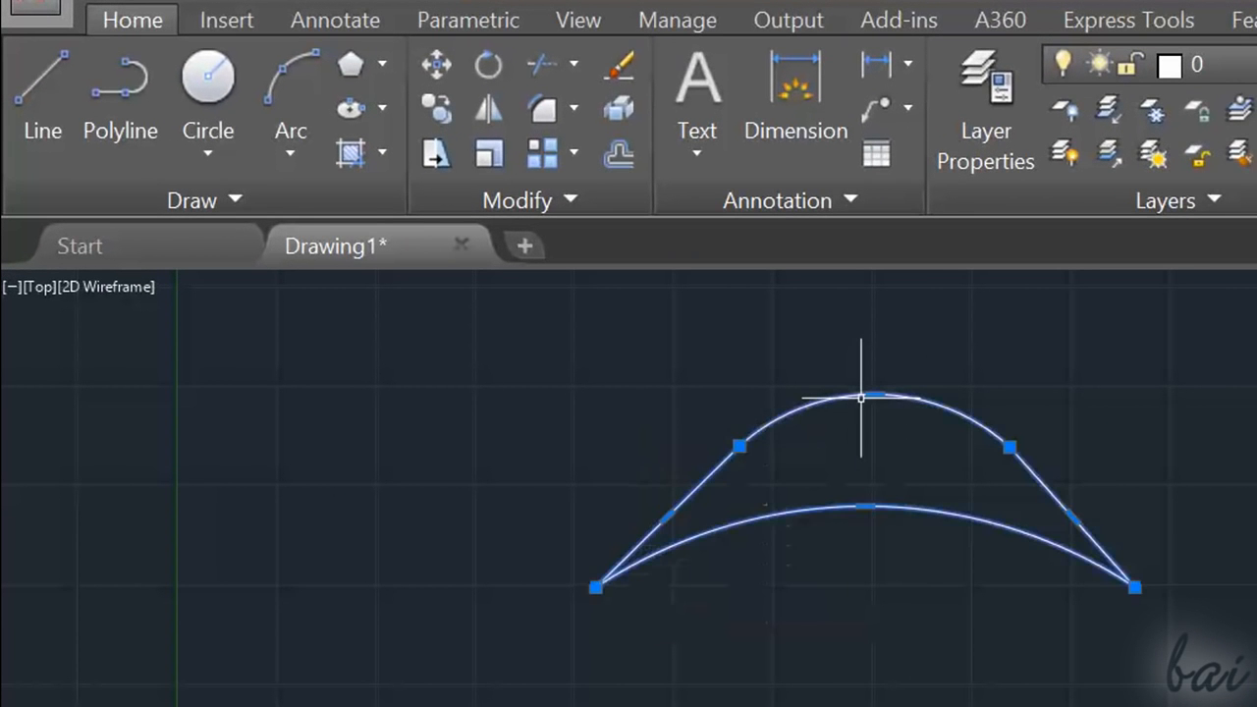
key("Escape")
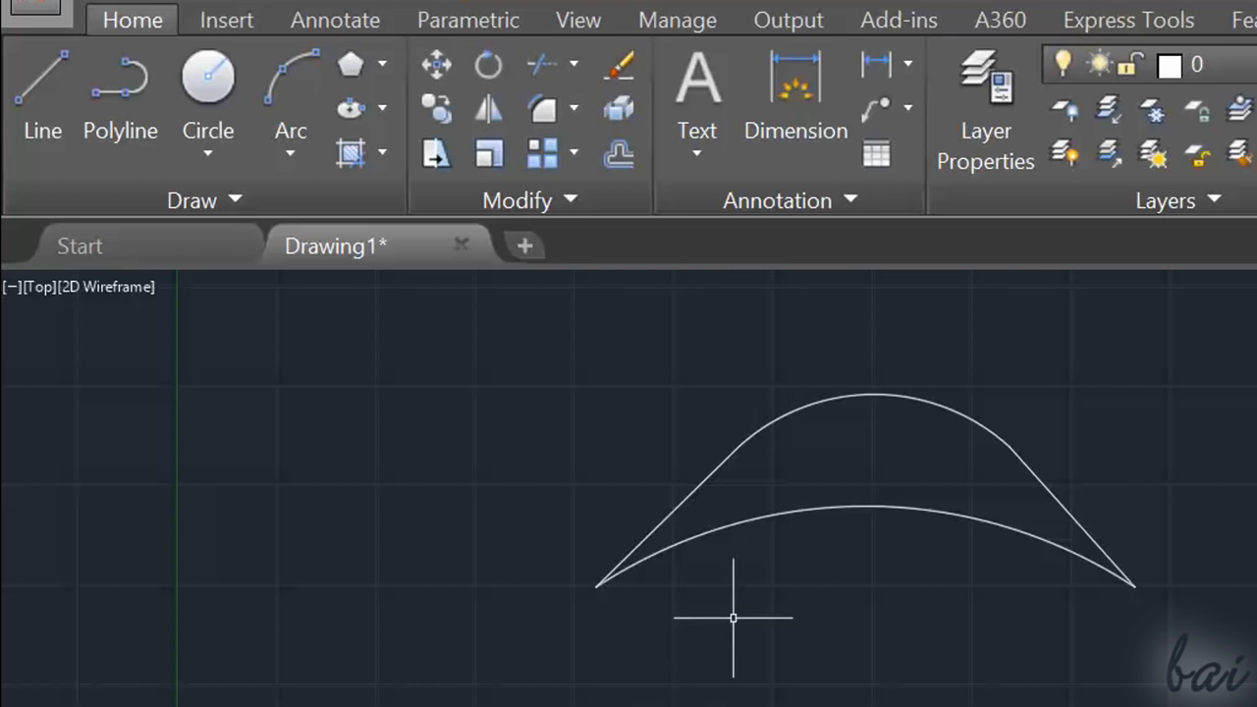
Move the curved polyline to the left from the vertex where its upper arc begins, and undo the move
left_click(862, 398)
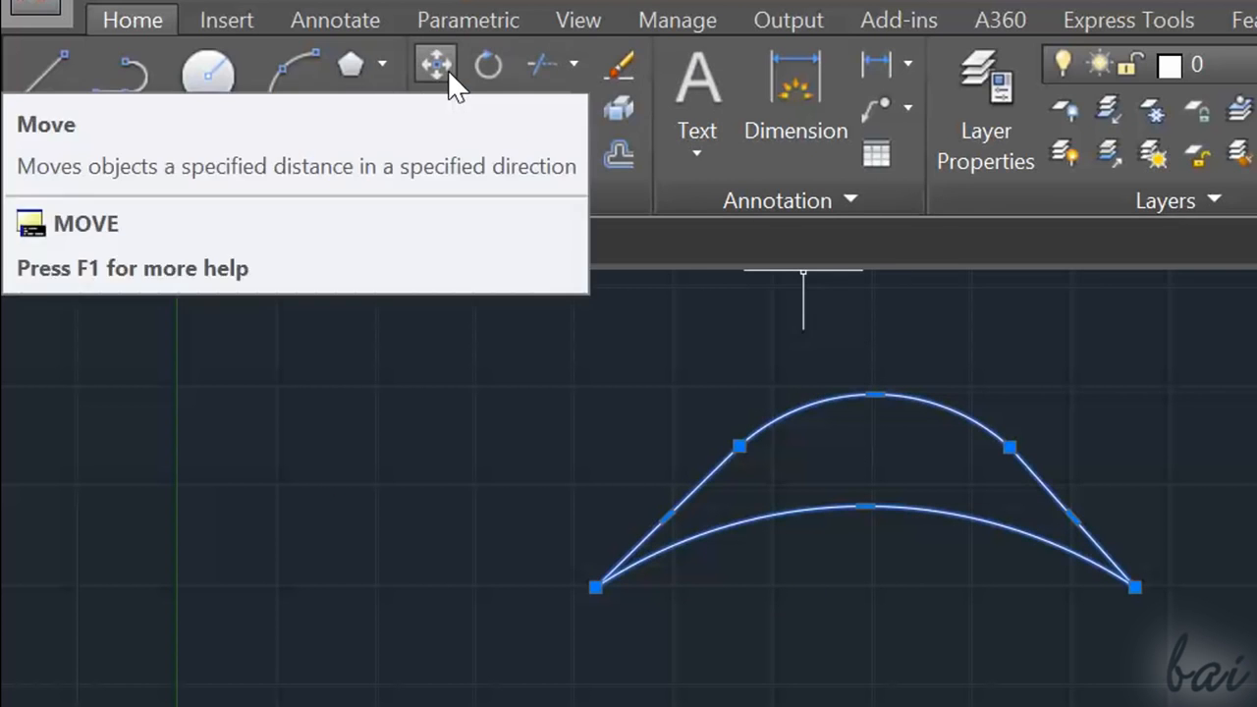
left_click(437, 65)
left_click(739, 447)
left_click(310, 413)
key("ctrl+z")
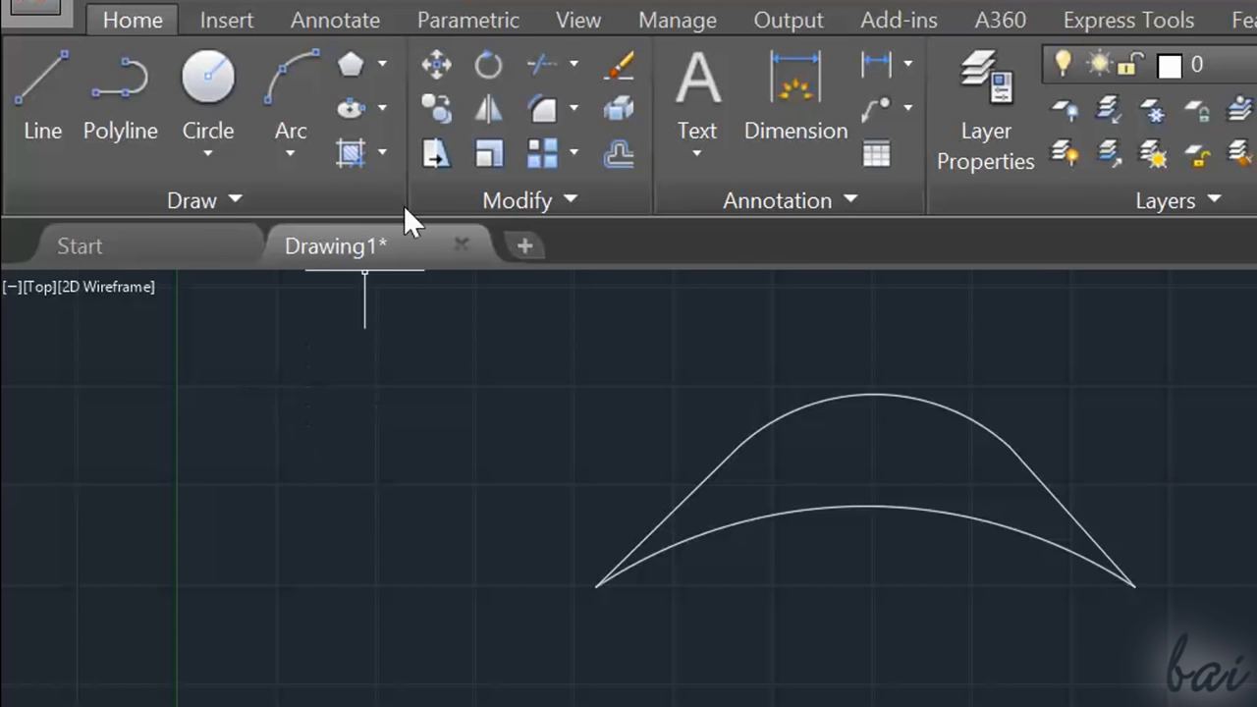
Run Move with nothing preselected, choose the curved polyline, and relocate it to the left from its upper-left vertex
left_click(435, 69)
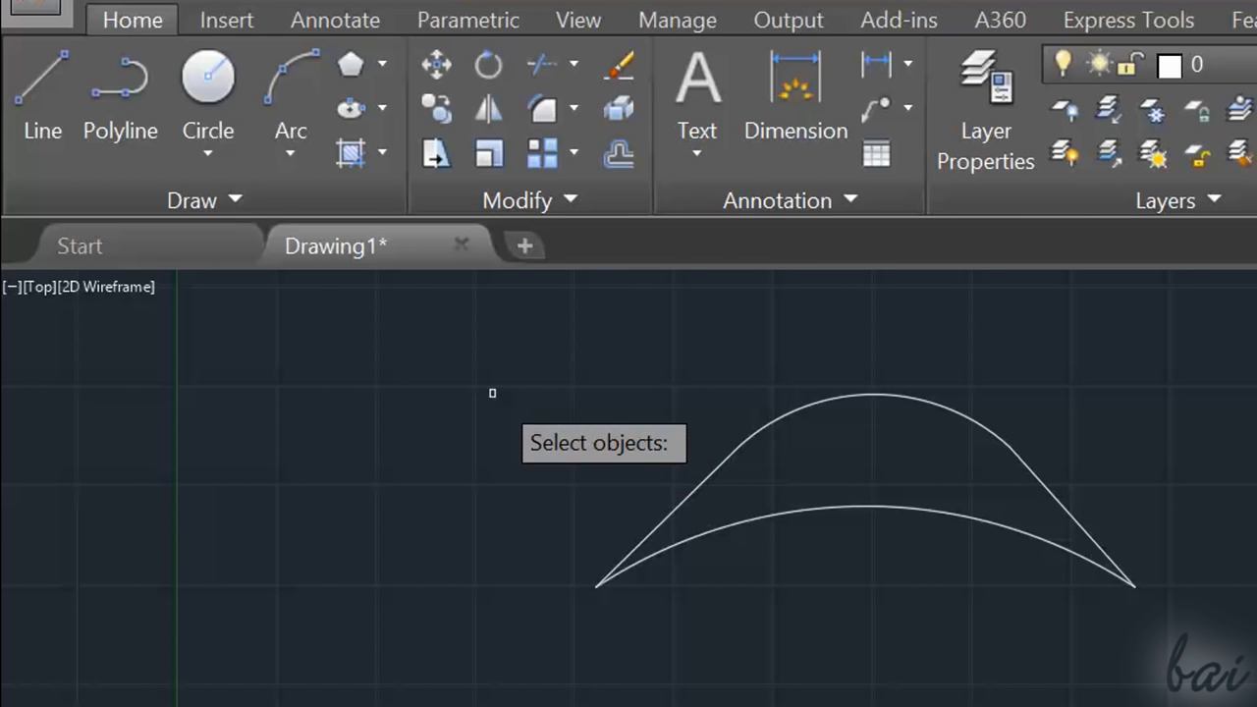
left_click(792, 409)
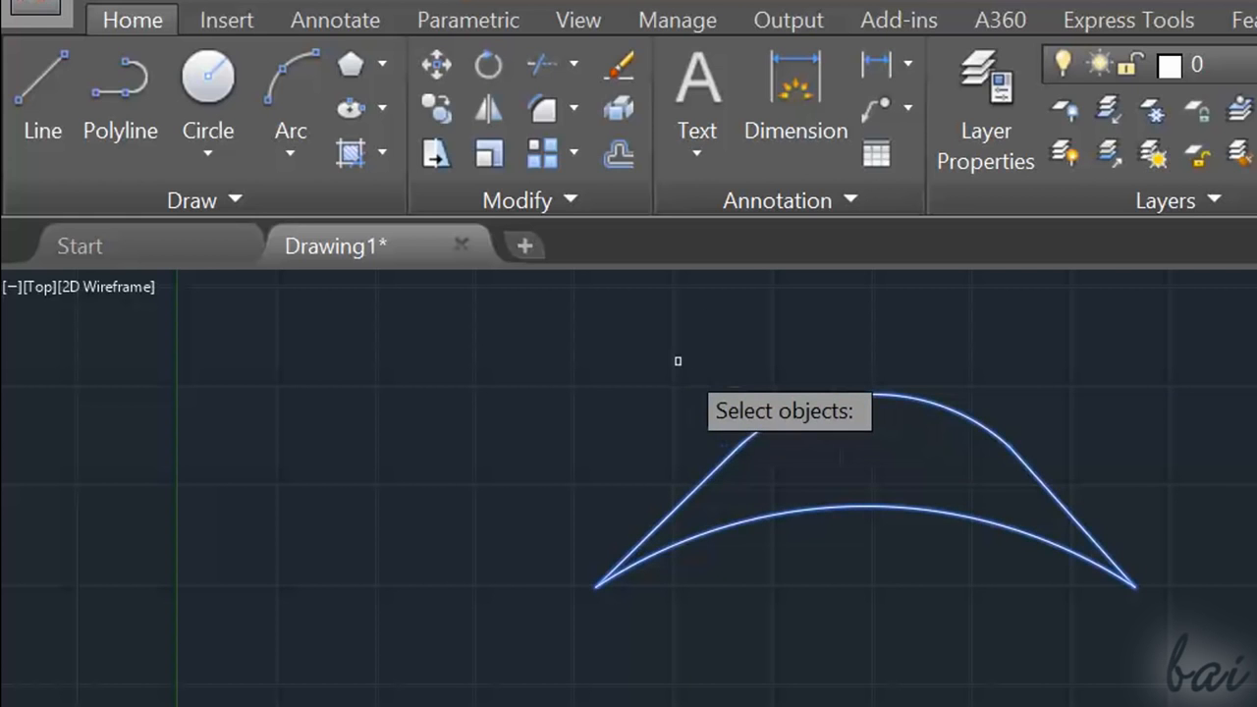
key("Return")
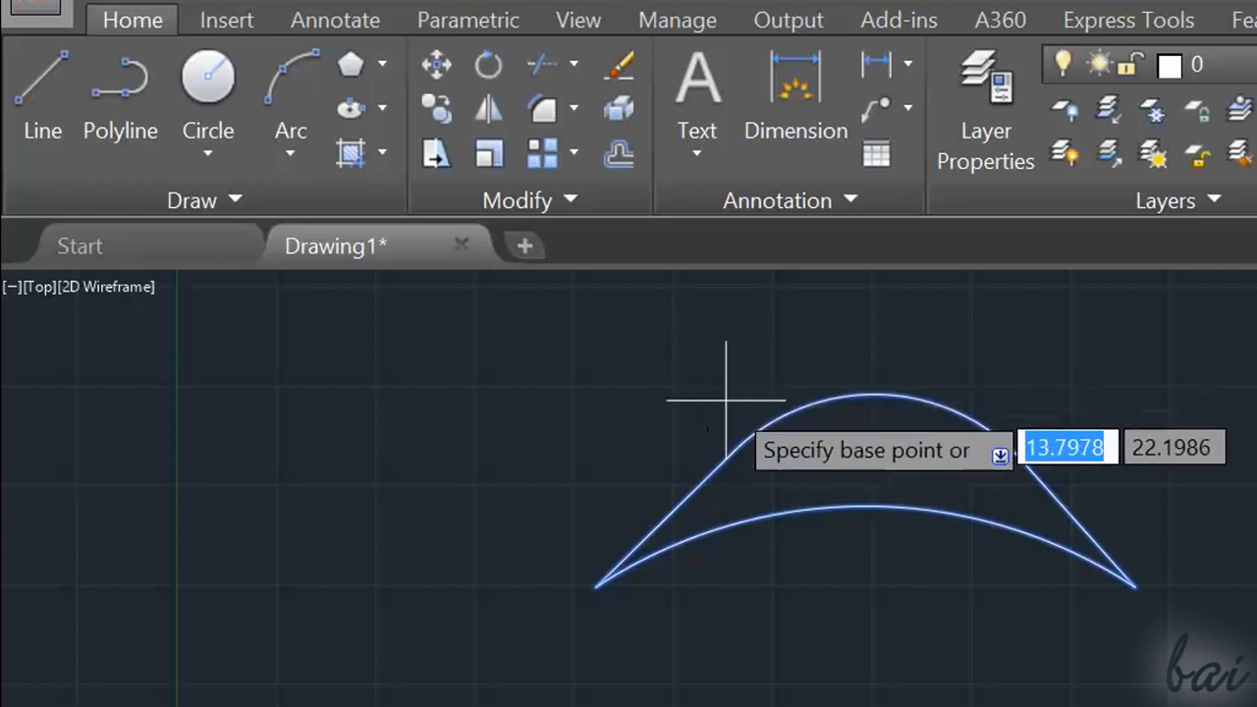
left_click(741, 443)
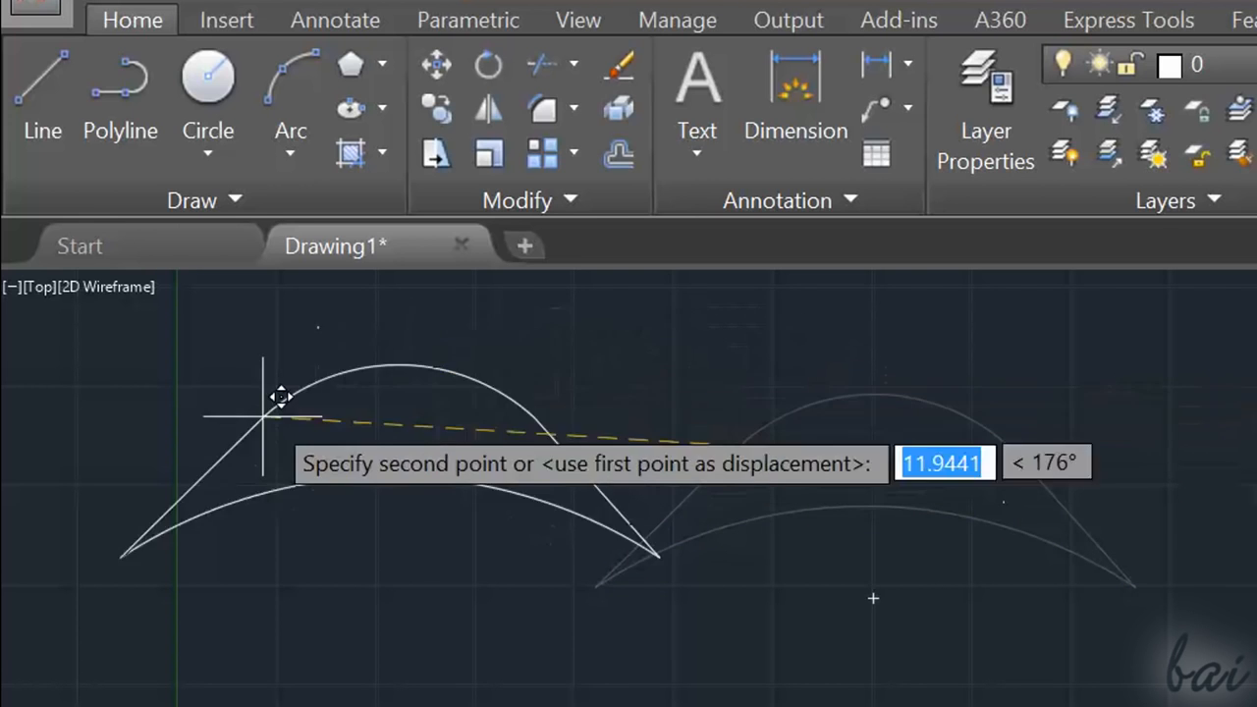
left_click(232, 438)
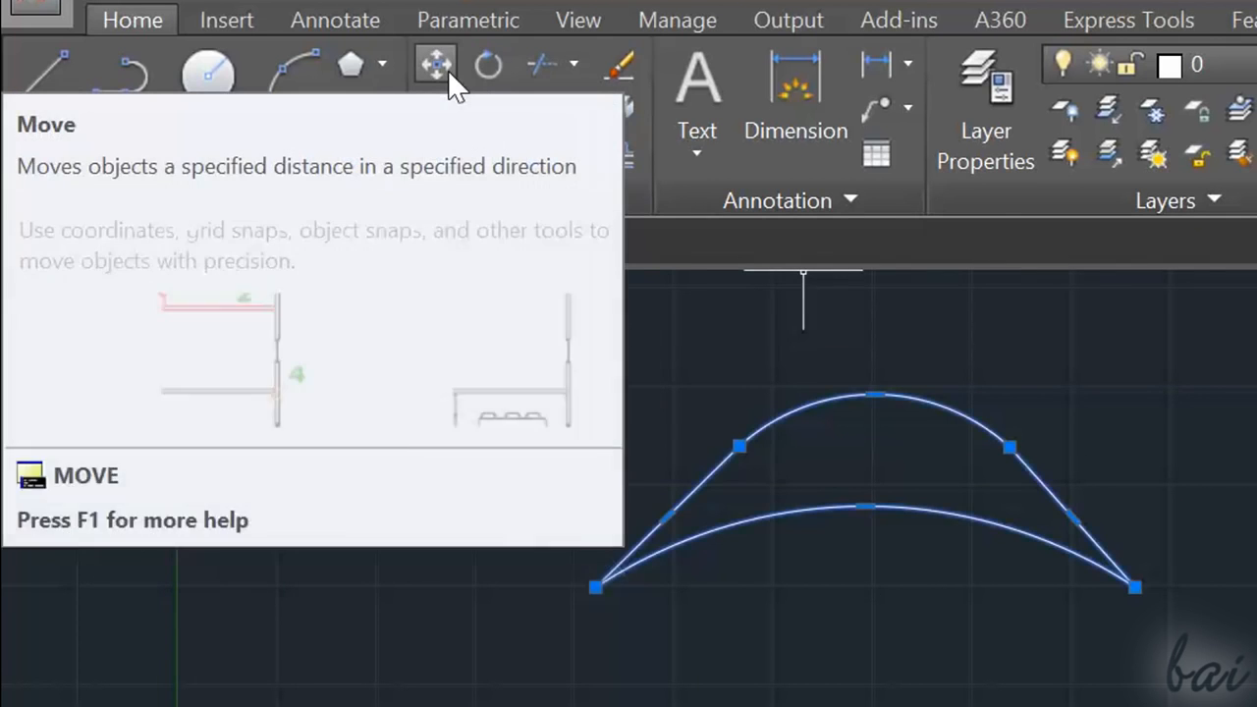
Move the preselected curved polyline to the left, using its upper-left vertex as the base point
left_click(449, 72)
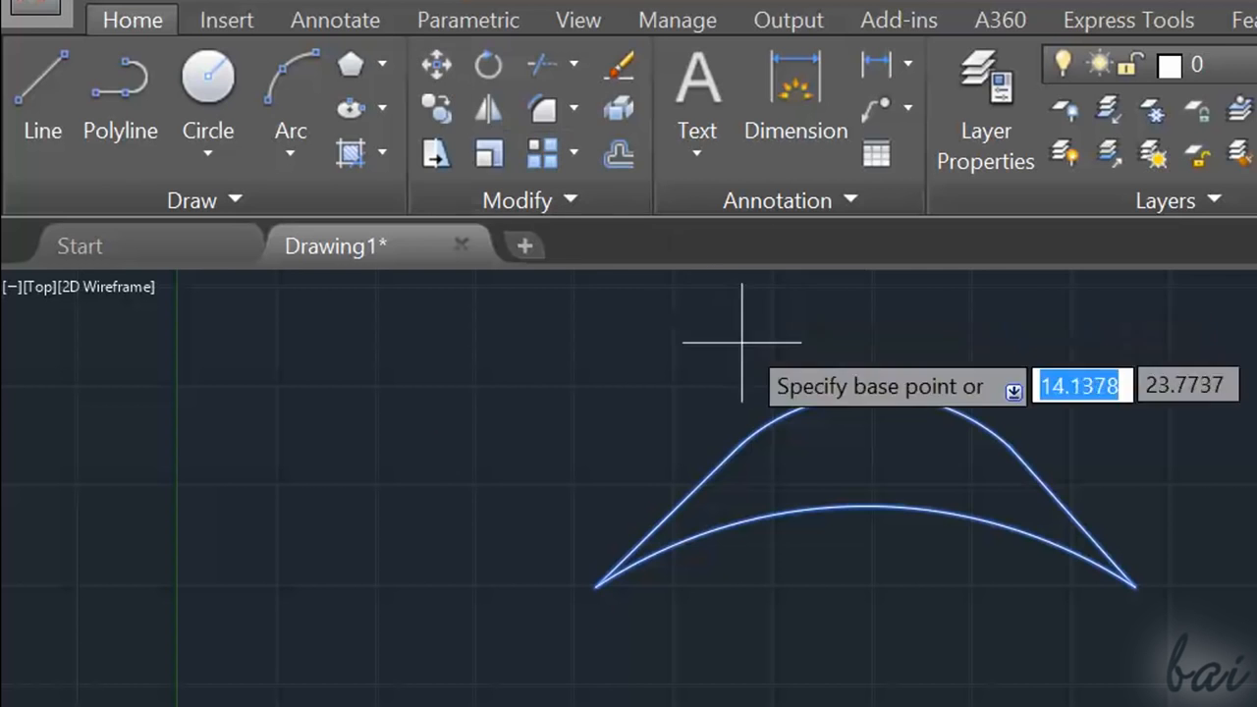
left_click(746, 449)
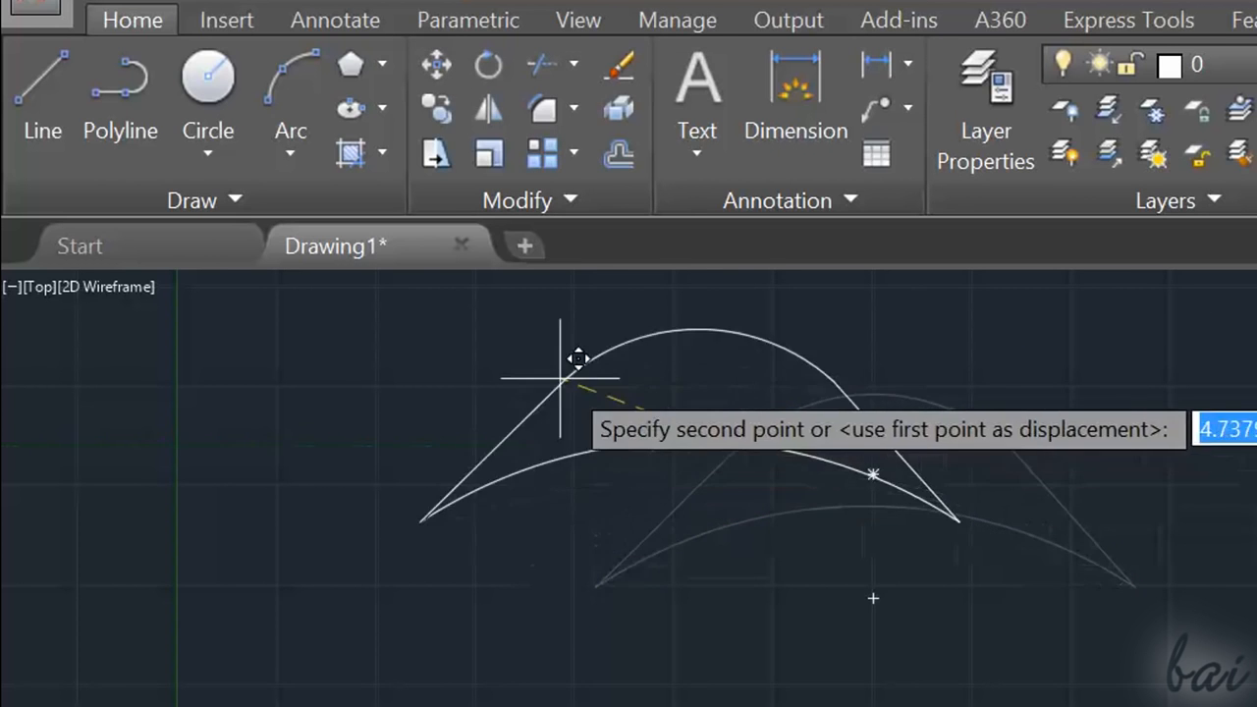
left_click(309, 412)
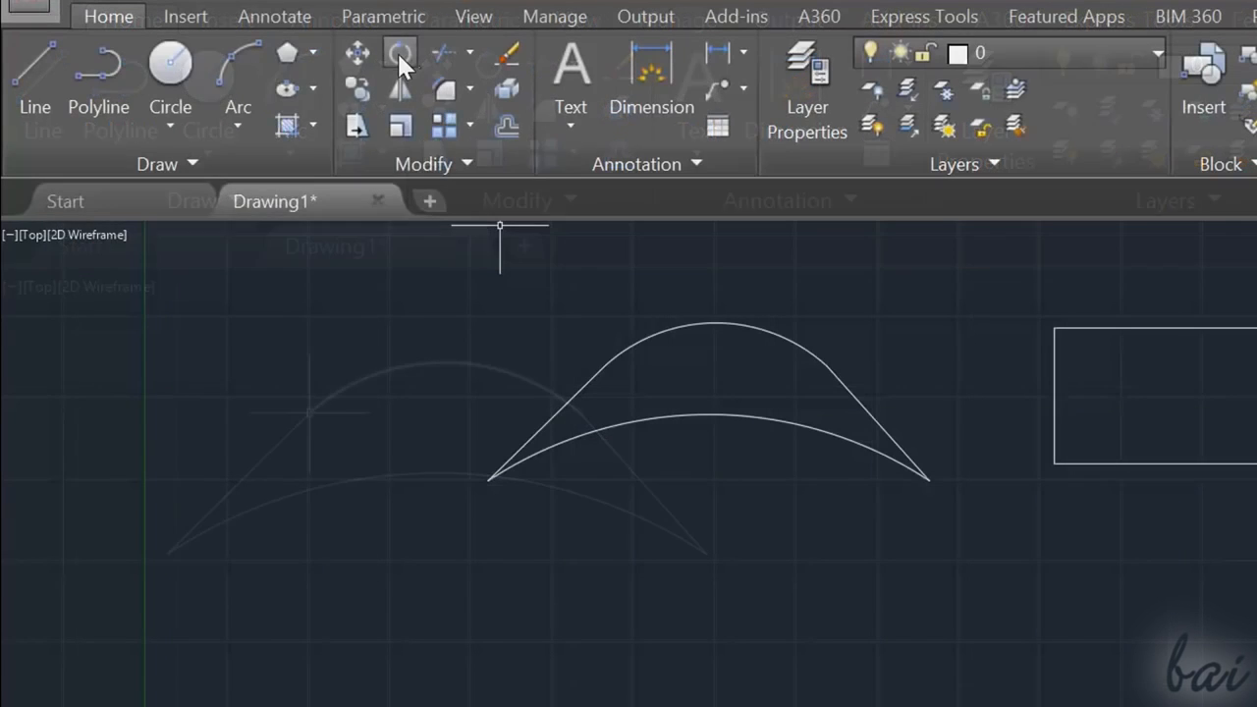
Try to rotate the curved closed polyline about its geometric center
left_click(397, 56)
left_click(595, 370)
key("Return")
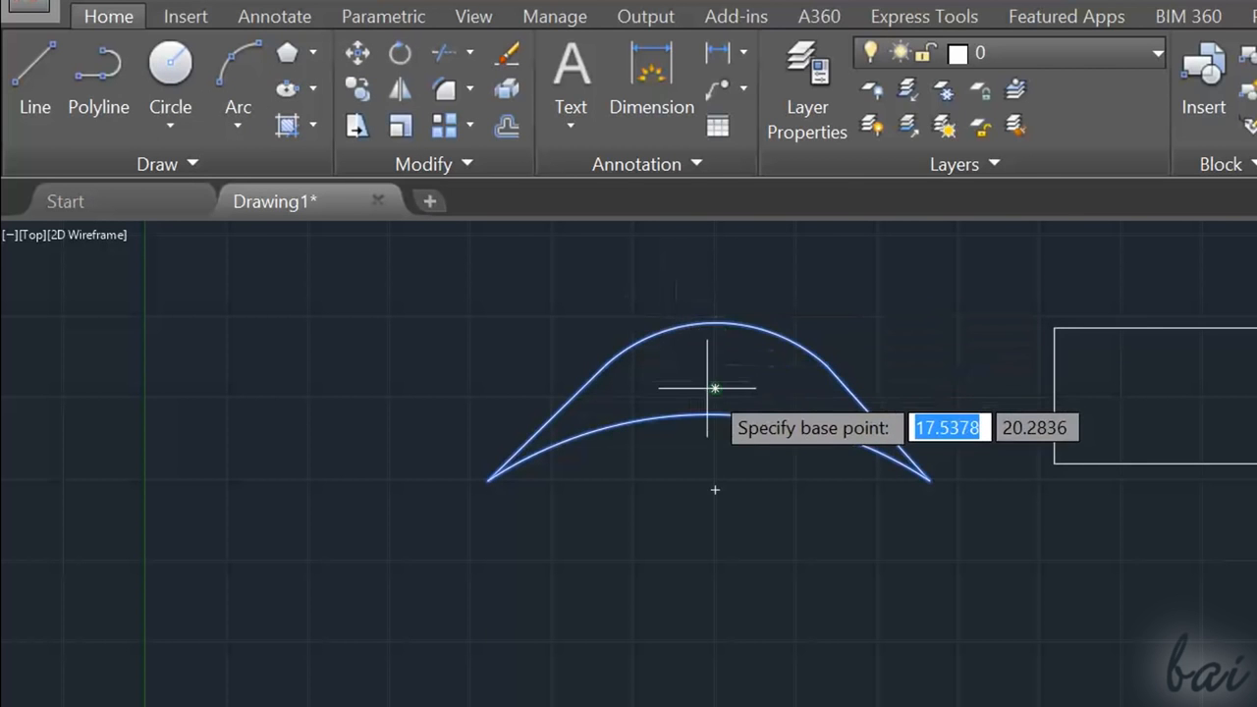
left_click(714, 388)
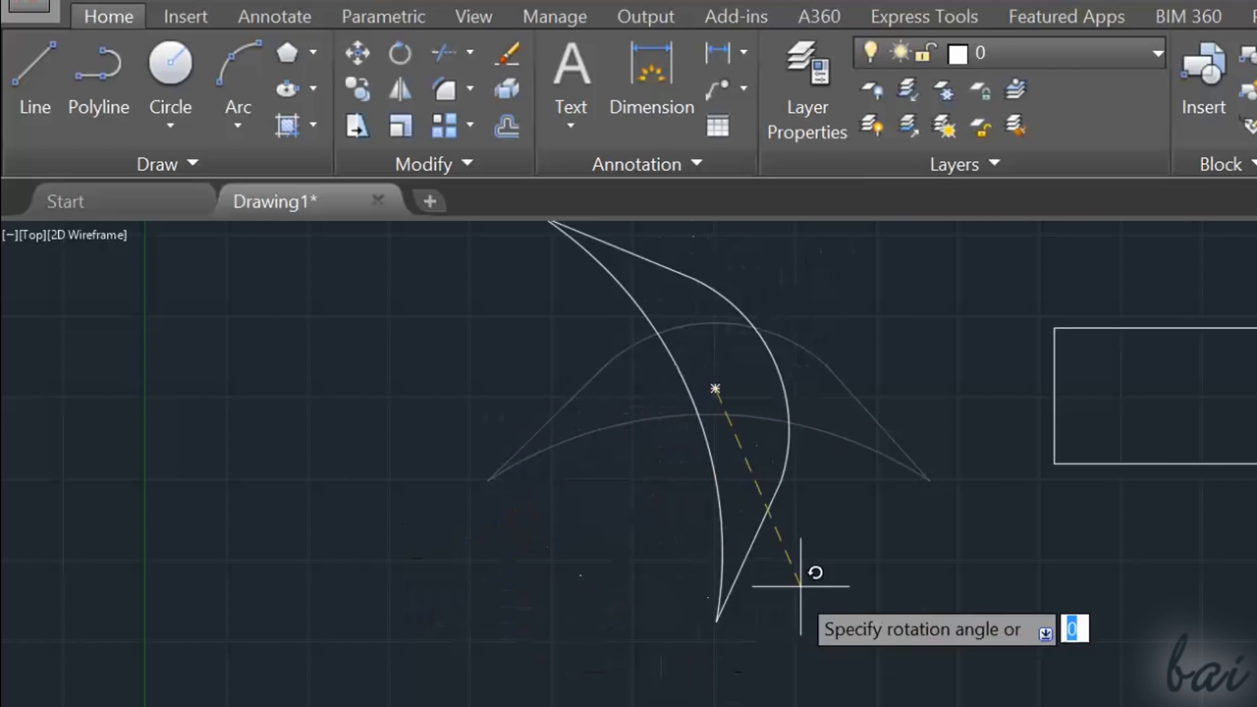
key("Escape")
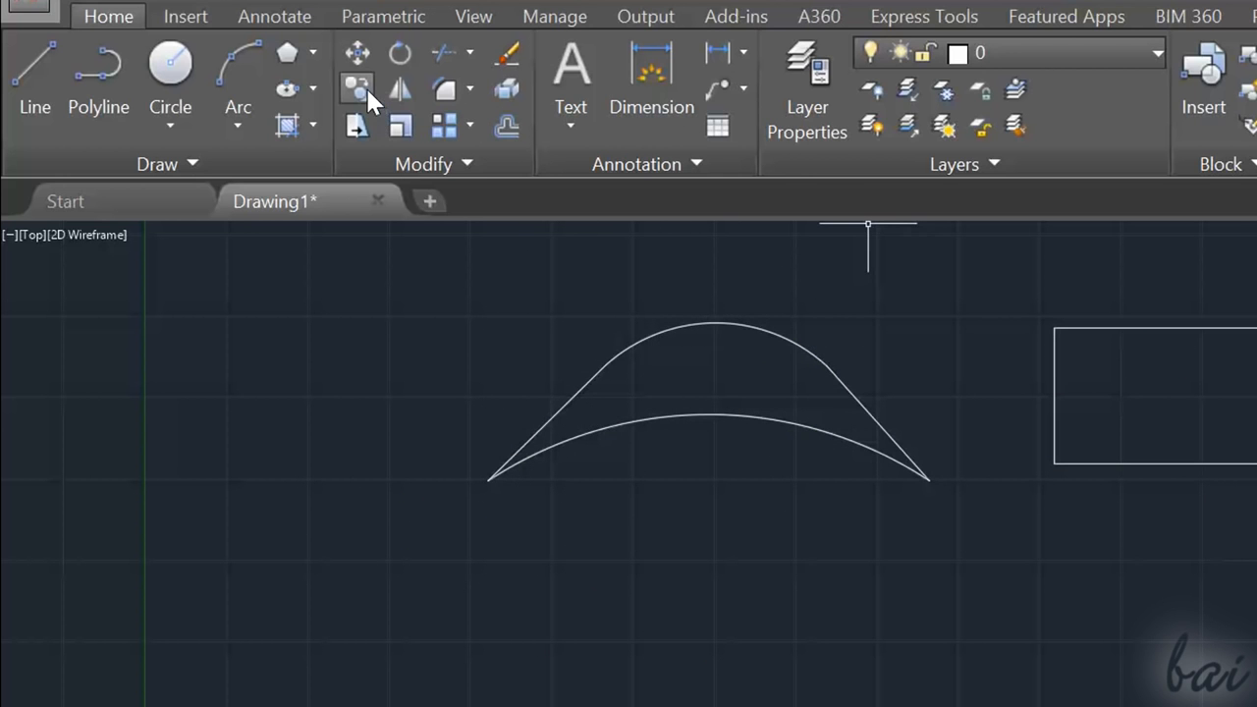
Copy the curved polyline from its geometric center, placing three copies one above the other to its left
left_click(368, 89)
left_click(659, 332)
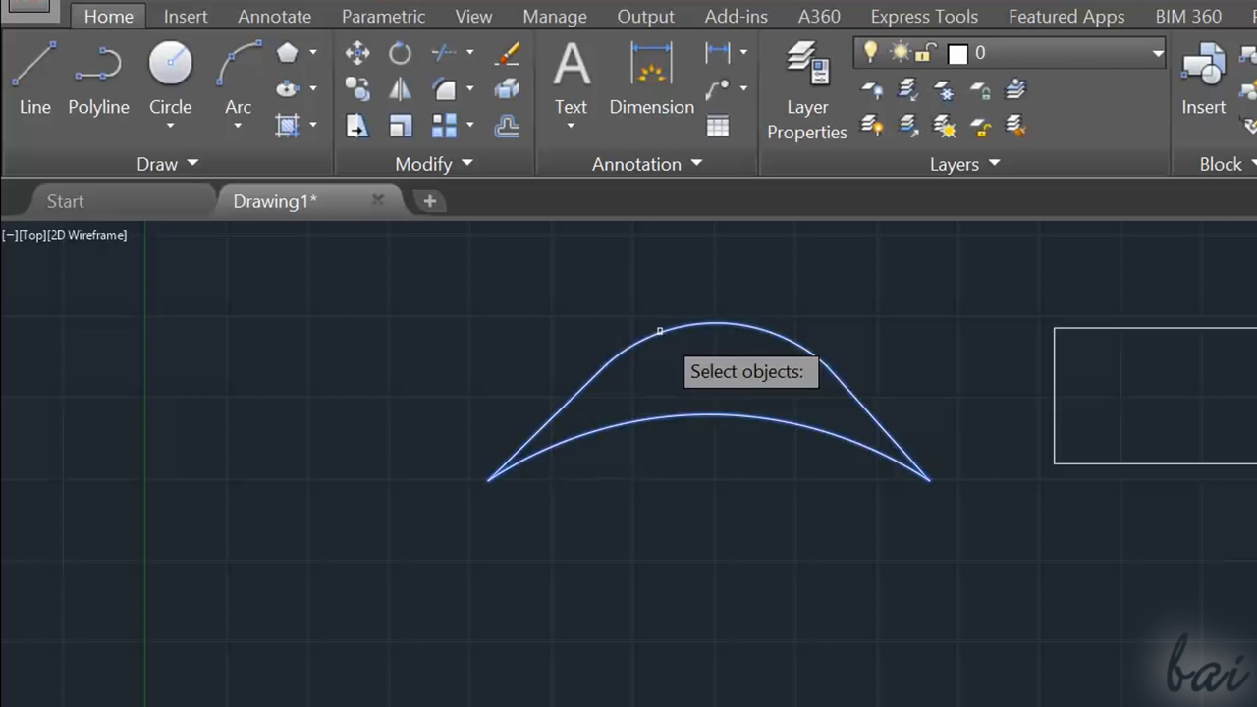
key("Return")
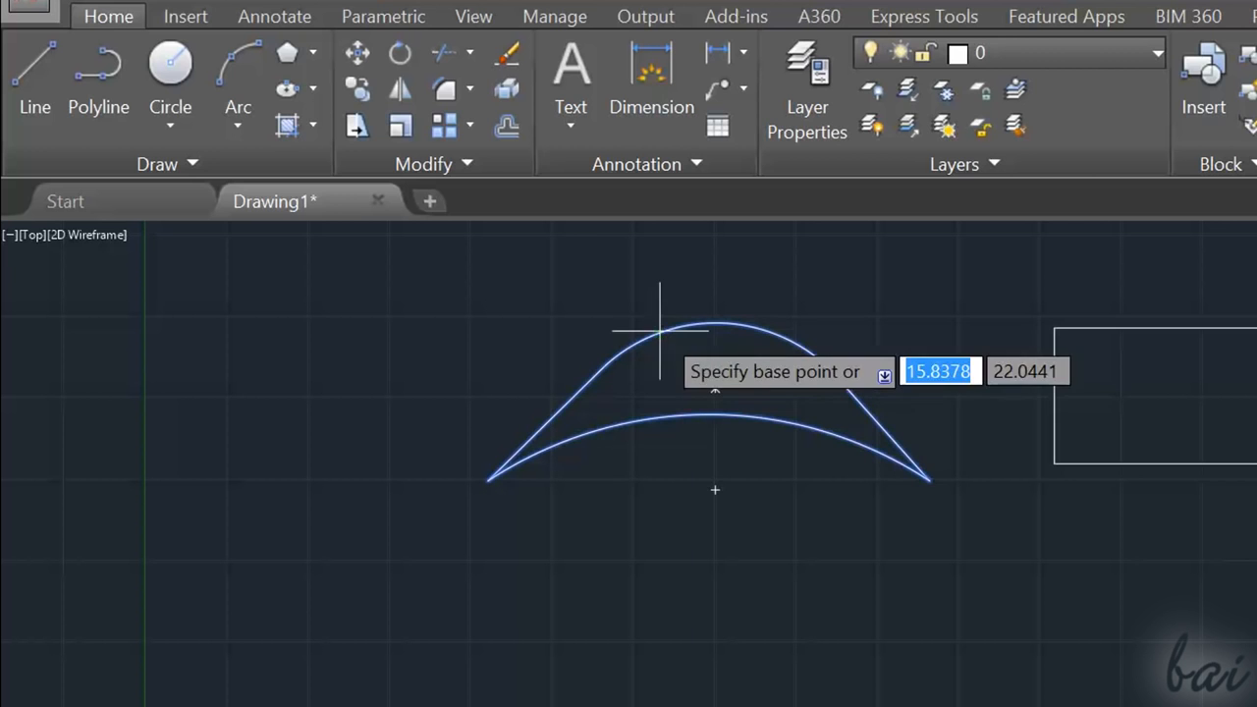
left_click(714, 383)
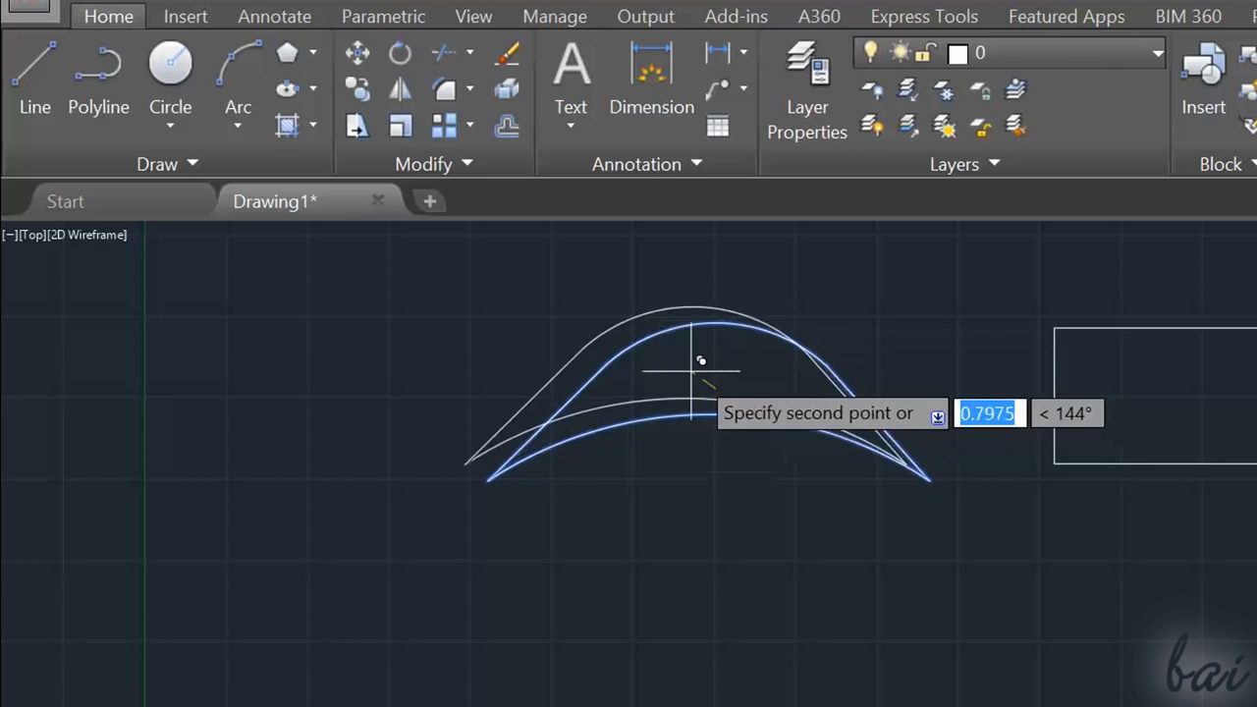
left_click(298, 317)
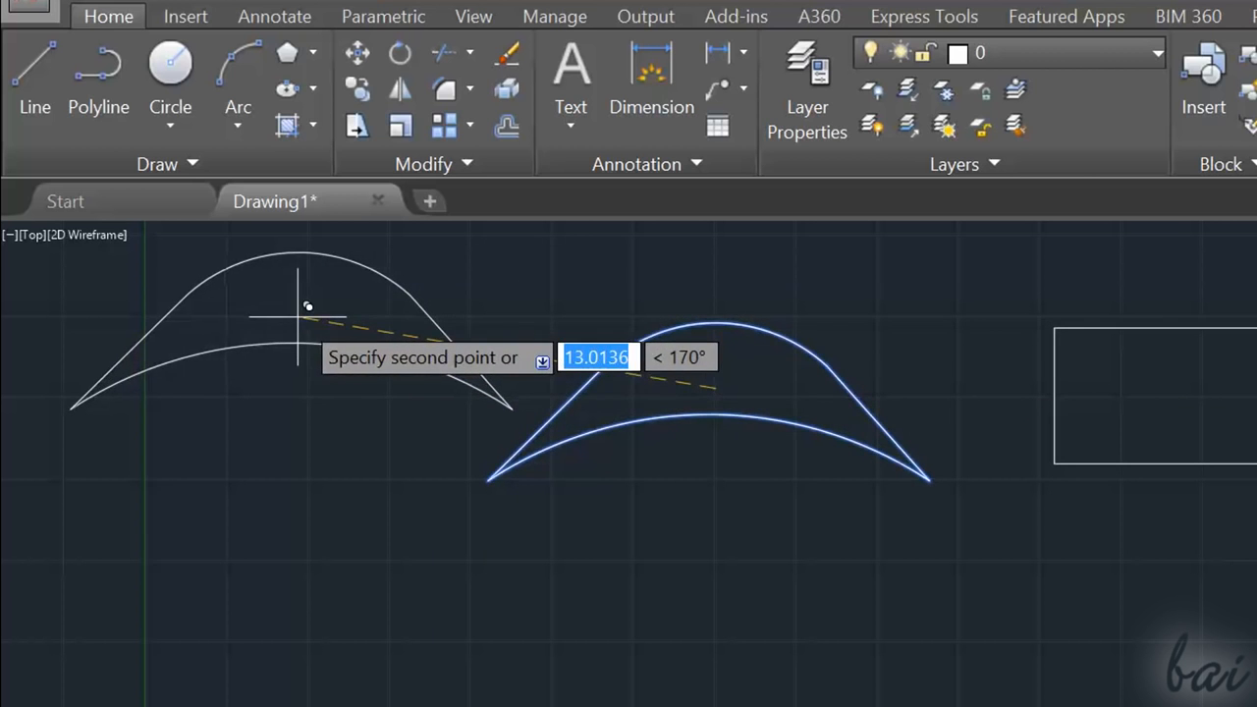
left_click(297, 441)
left_click(290, 588)
key("Return")
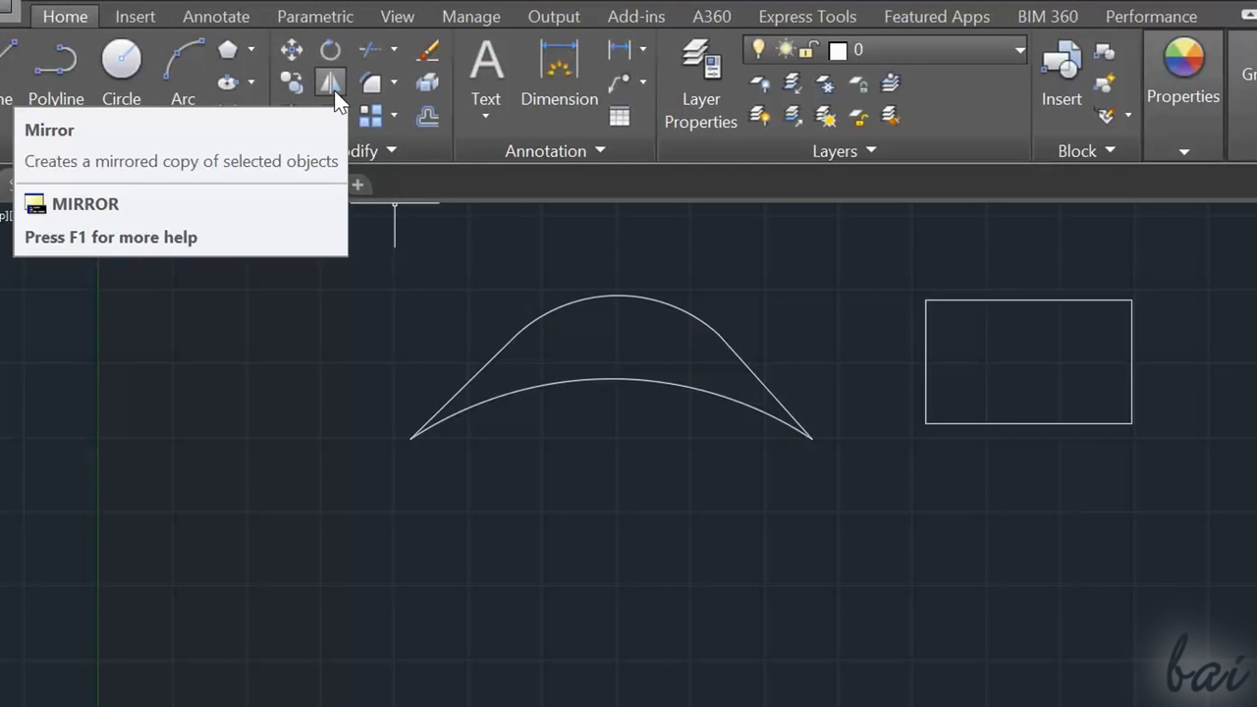
Mirror the curved polyline across a roughly horizontal line just below it, once erasing the source object and once keeping it
left_click(334, 98)
left_click(533, 316)
key("Return")
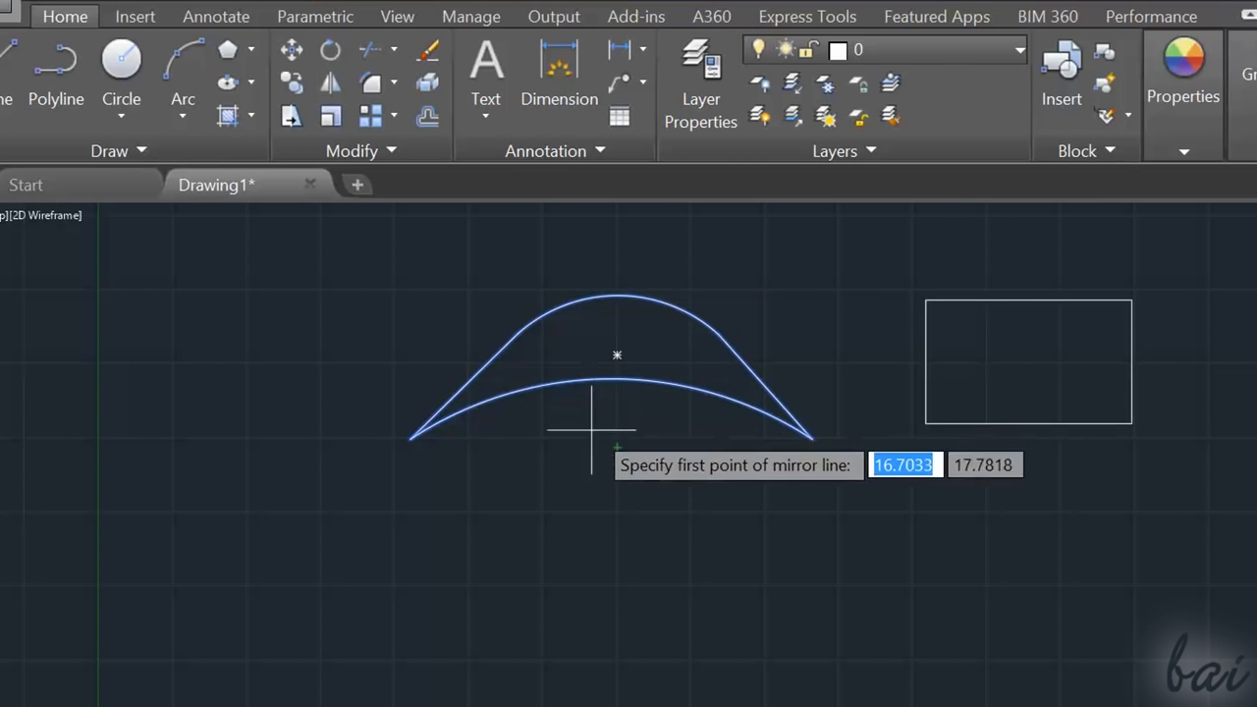
left_click(561, 442)
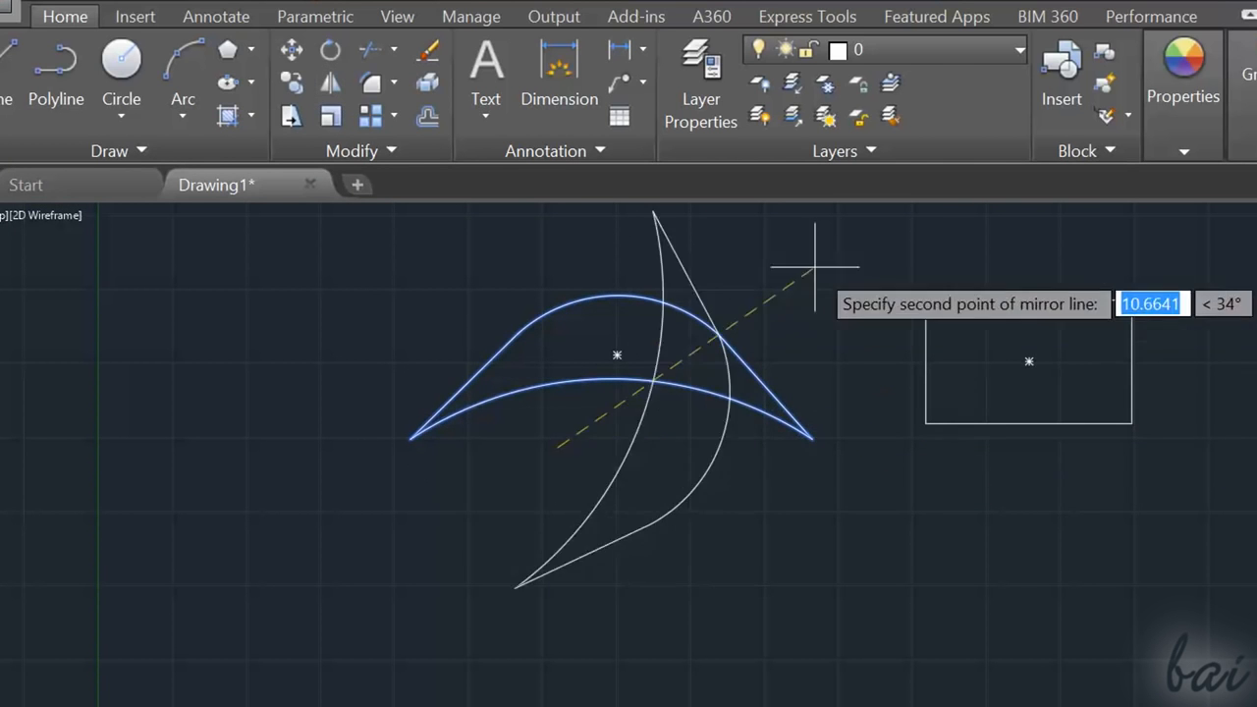
left_click(954, 448)
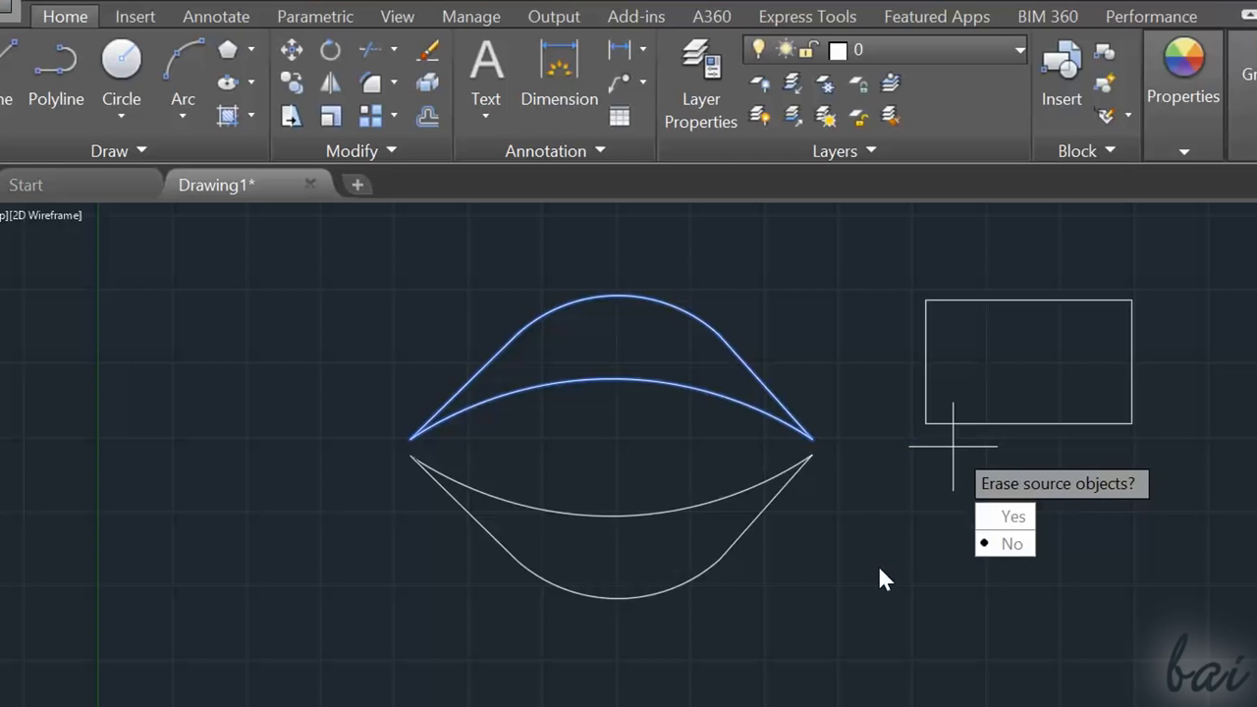
key("Up")
key("Return")
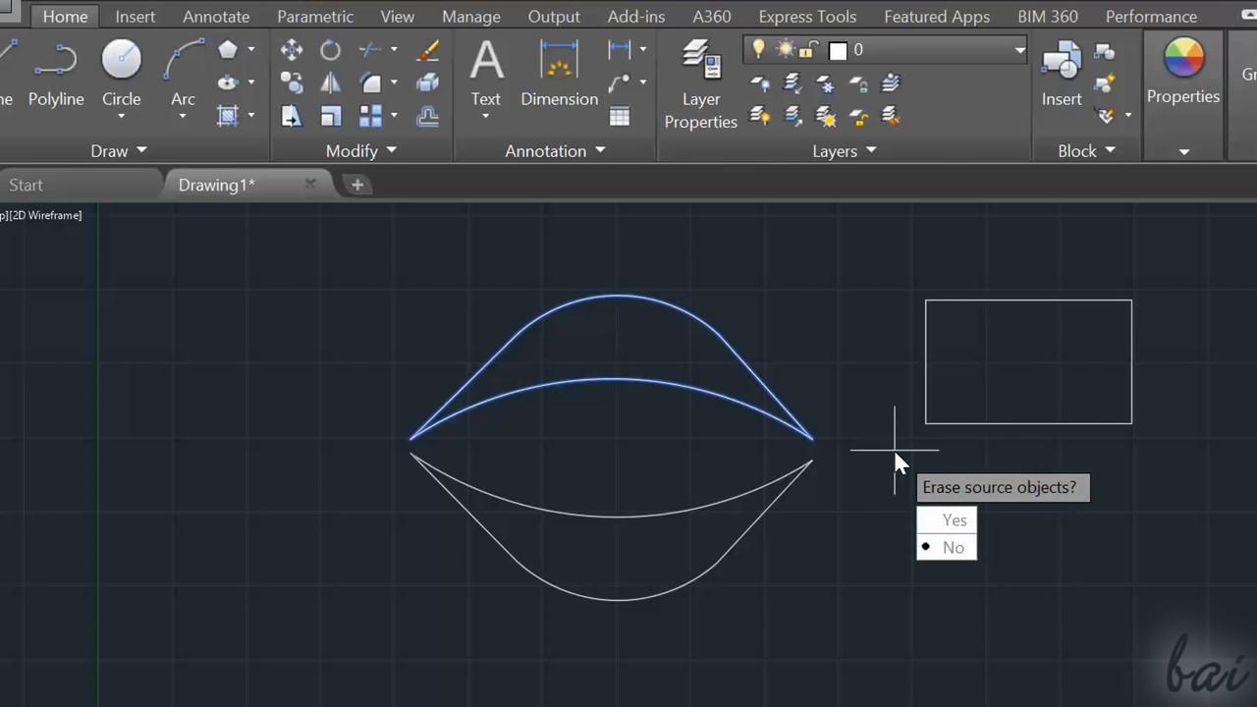
key("Return")
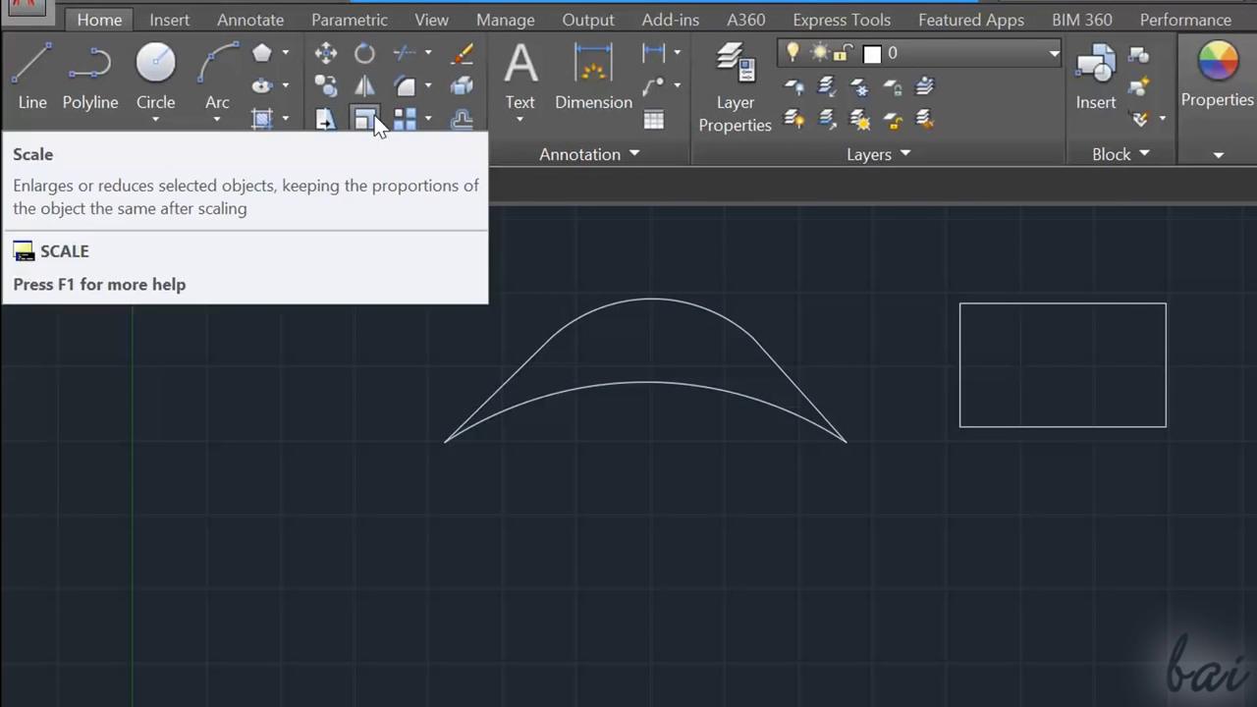
Scale the curved polyline by a factor of 2 about its geometric center
left_click(365, 120)
left_click(641, 300)
key("Return")
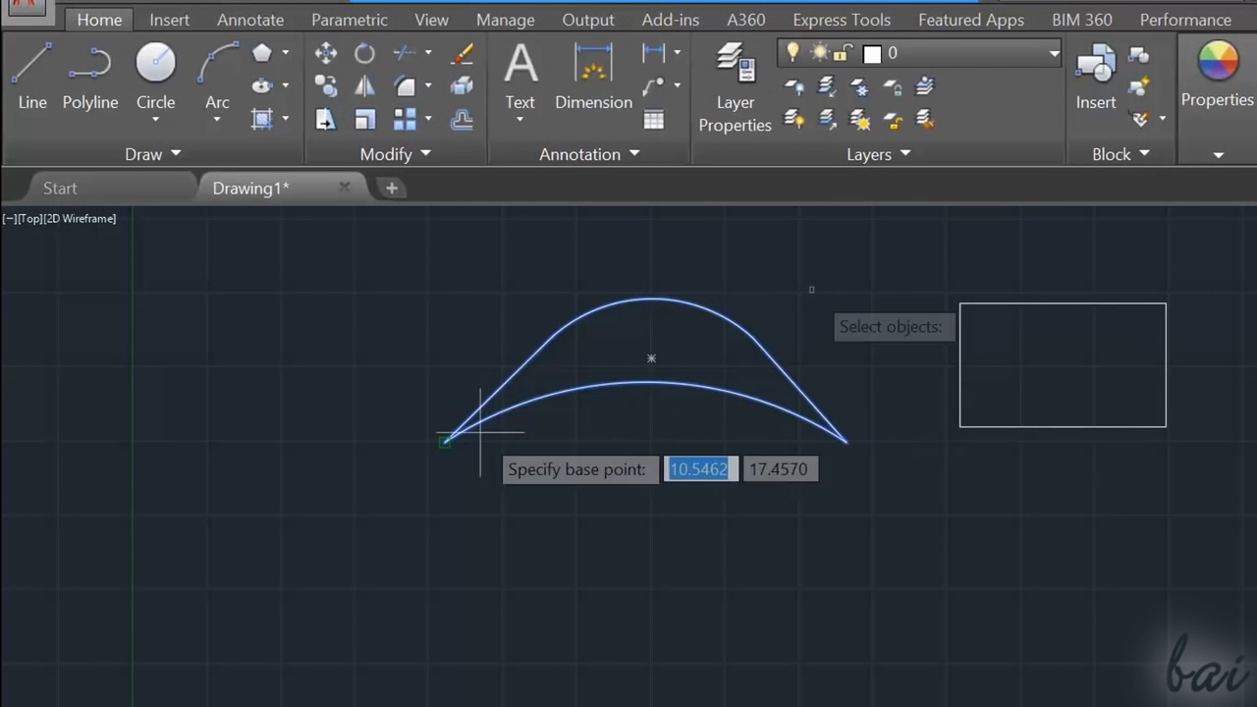
left_click(655, 365)
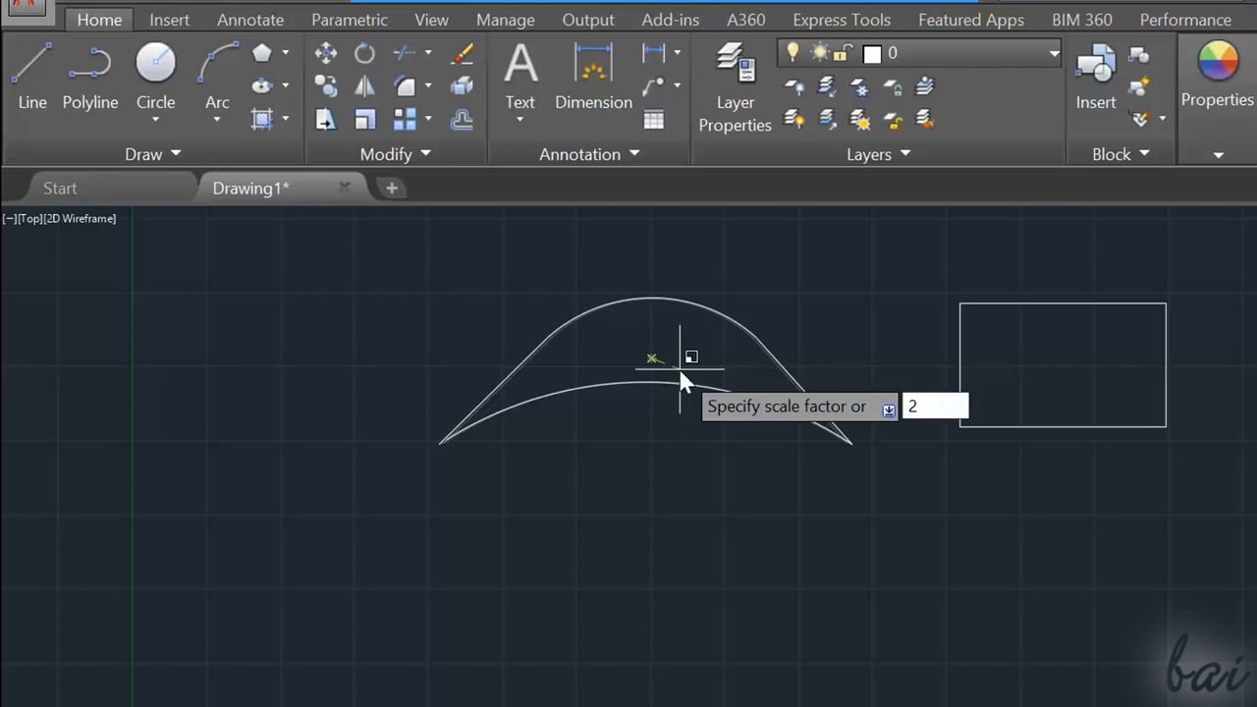
type("2")
key("Return")
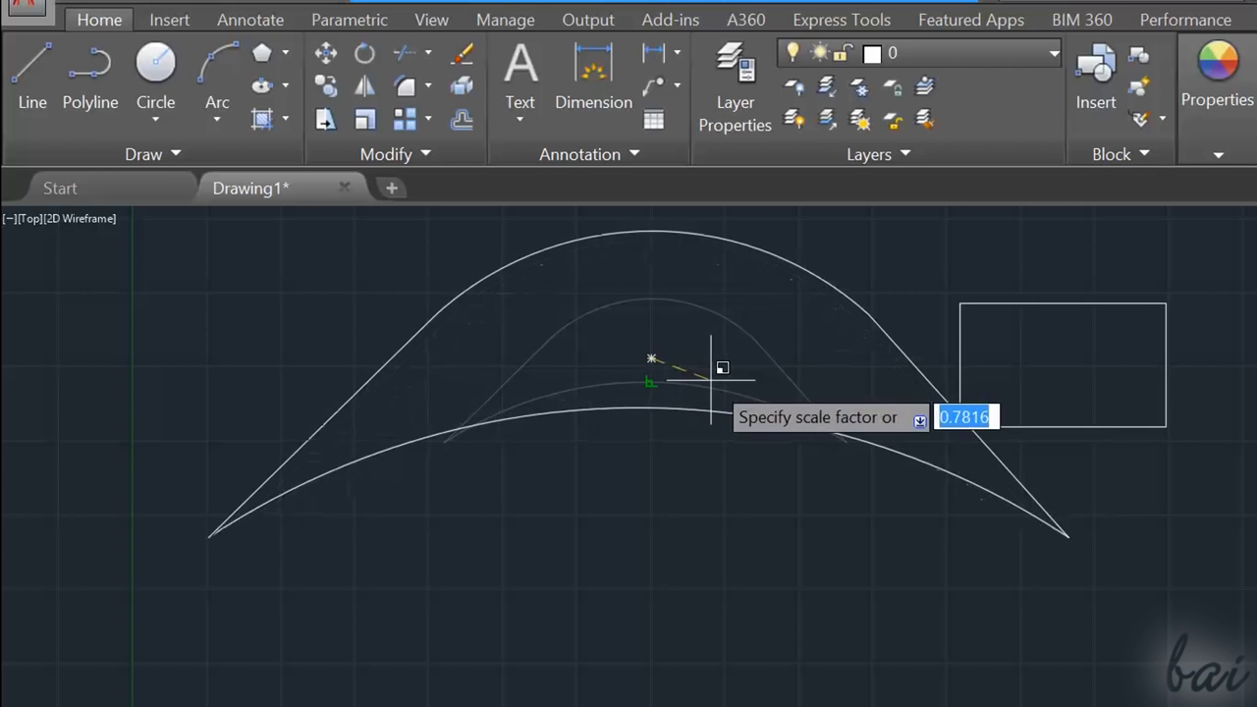
key("Return")
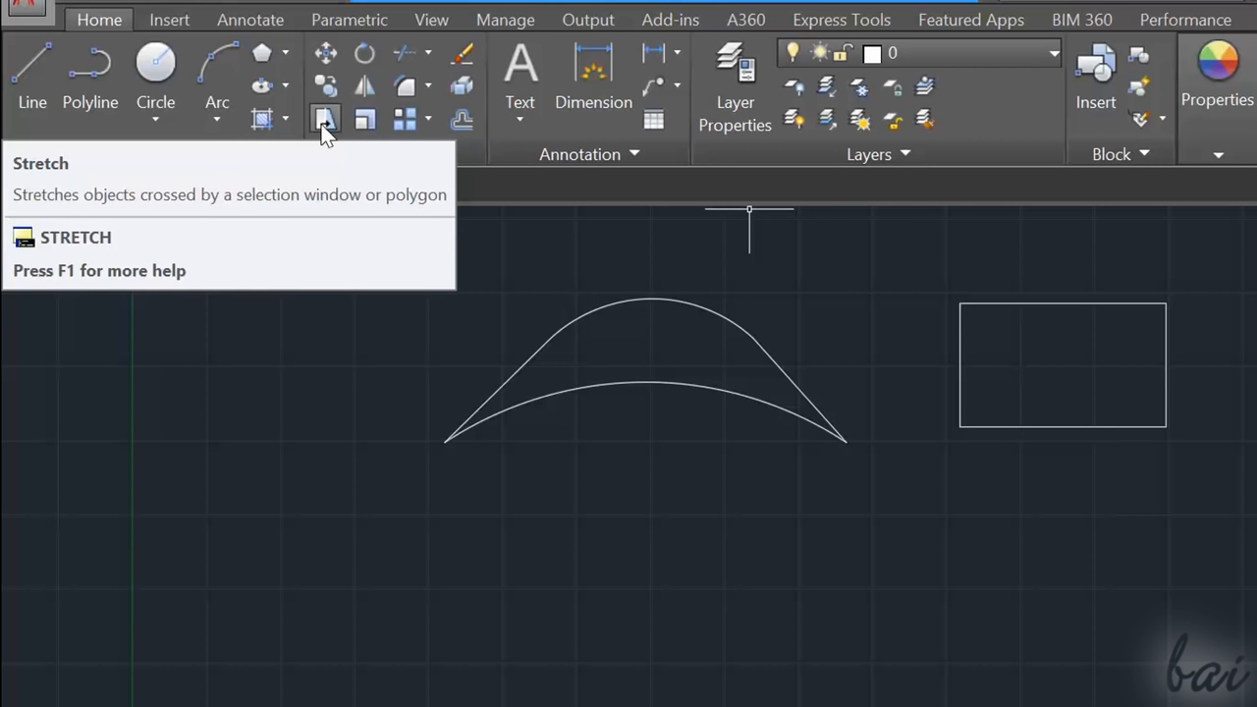
Run Stretch with a crossing lasso started beyond the curved polyline's right tip, using the upper arc's right end as the base point
left_click(325, 119)
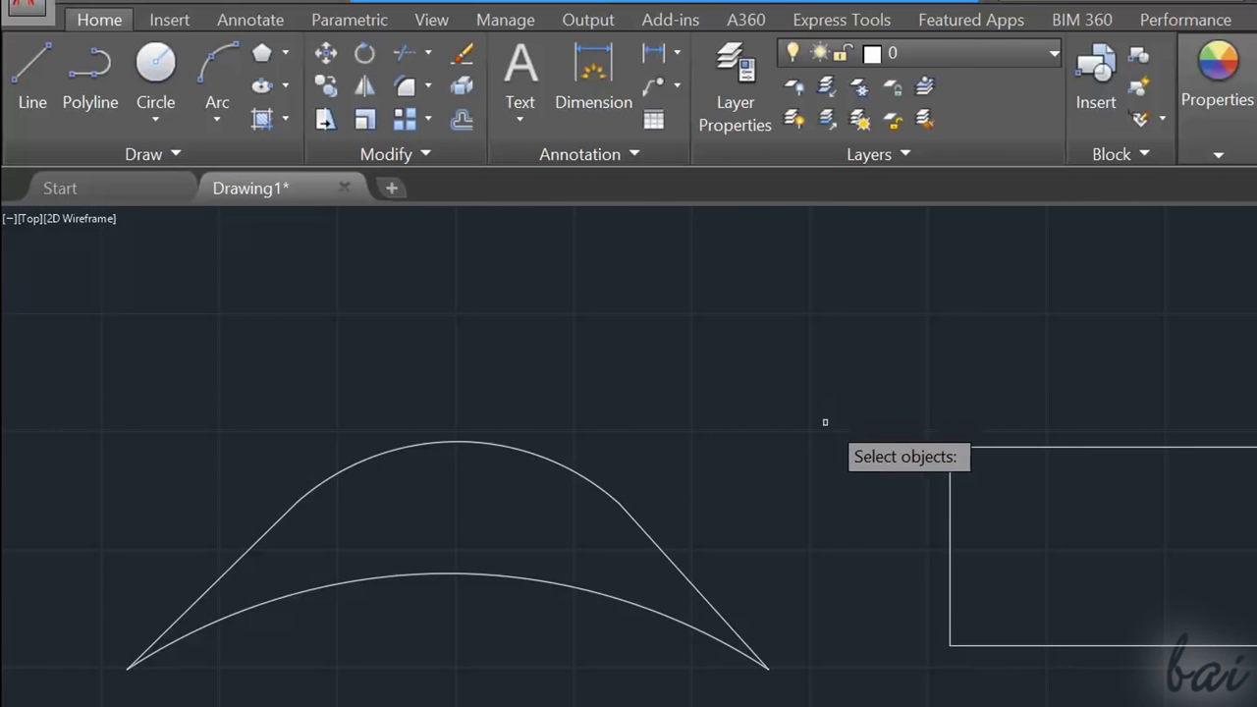
left_click(894, 650)
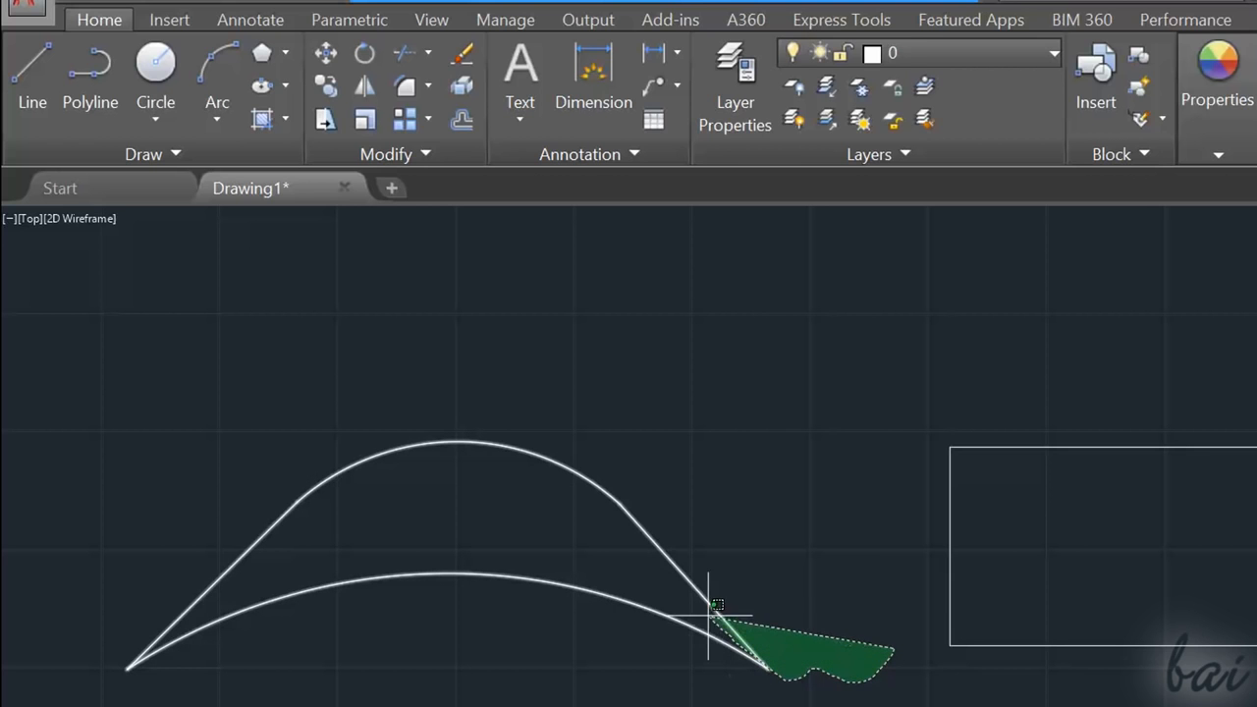
left_click_drag(603, 521, 524, 501)
mouse_move(440, 469)
left_mouse_down()
mouse_move(384, 359)
mouse_move(552, 314)
left_mouse_up()
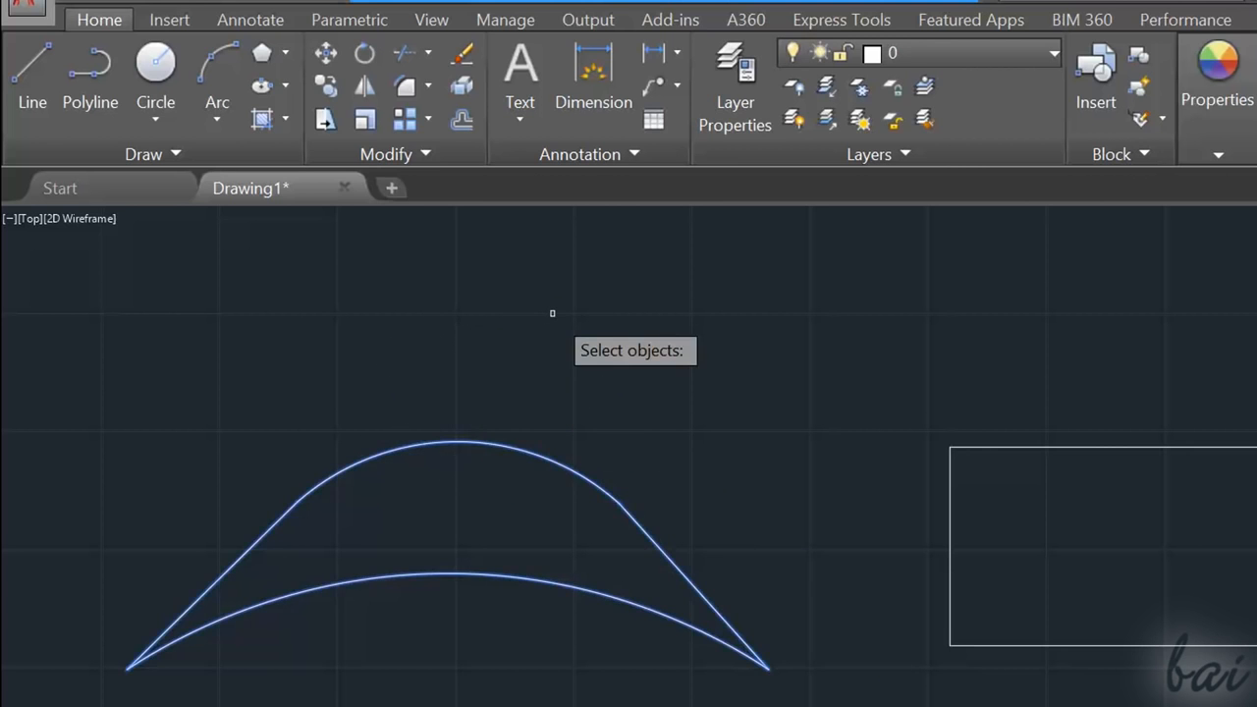
key("Return")
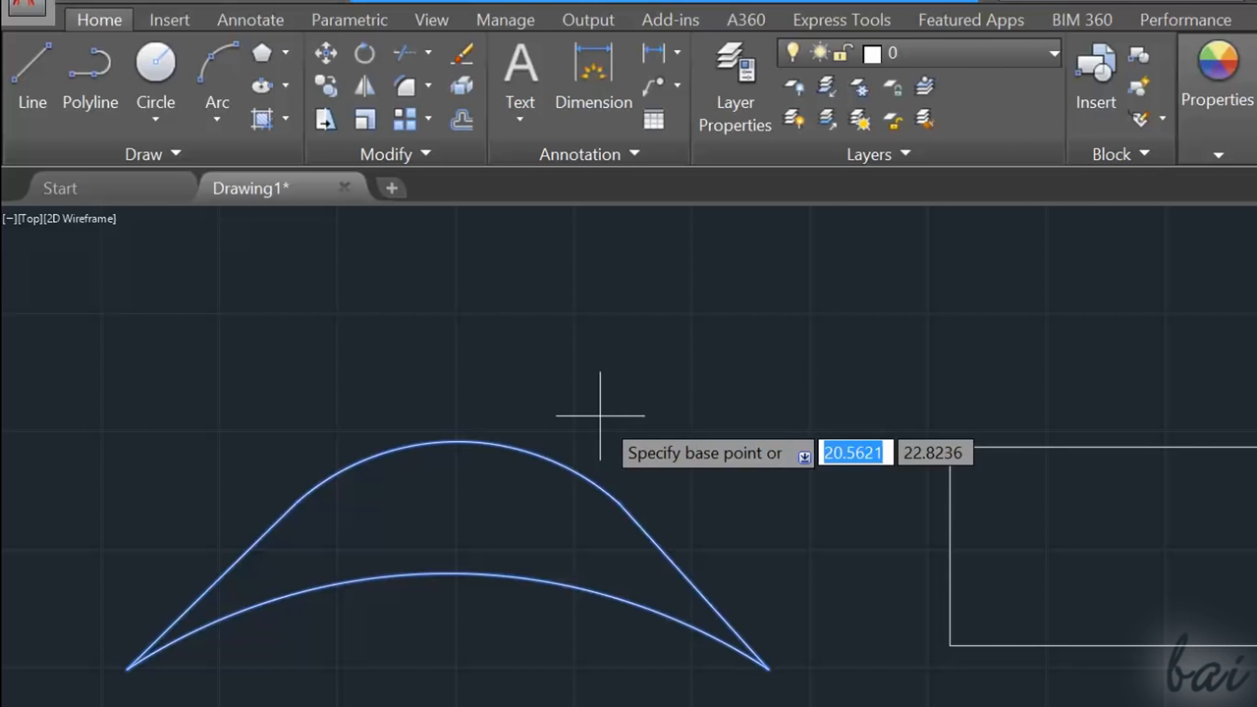
left_click(617, 503)
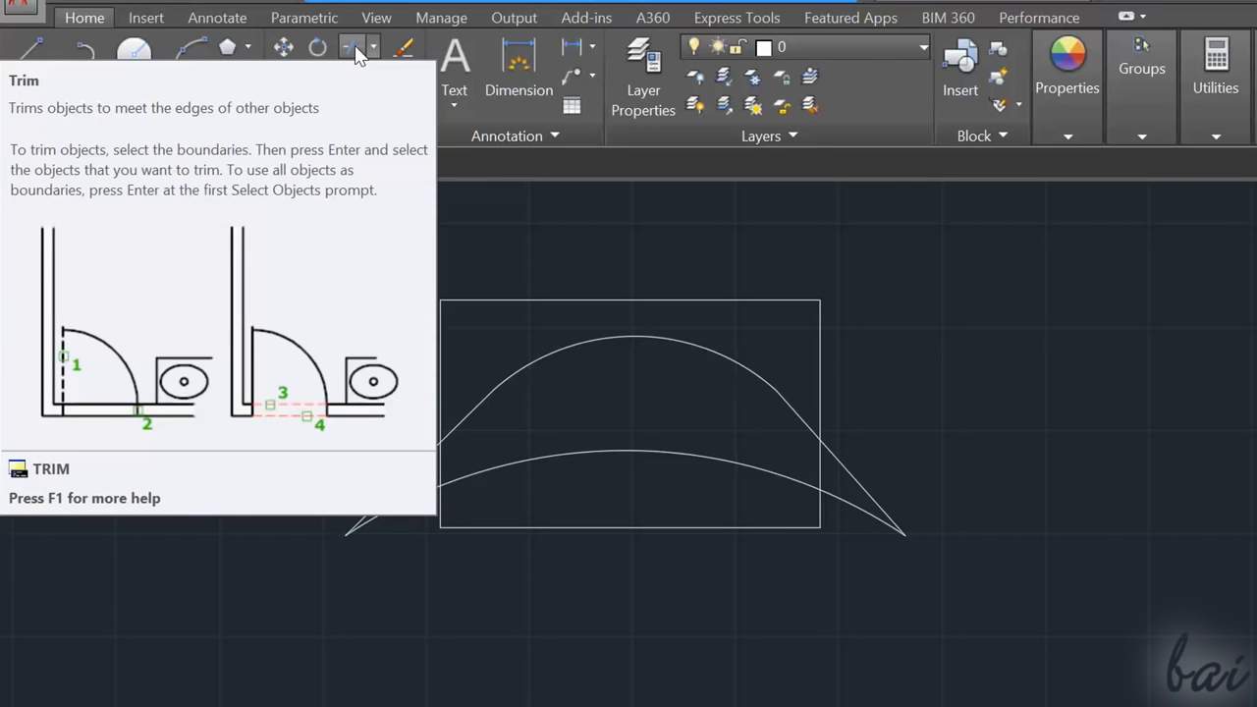
Trim the lower arc inside the rectangle and the right slanted segment outside it, using the rectangle as the cutting edge
left_click(354, 49)
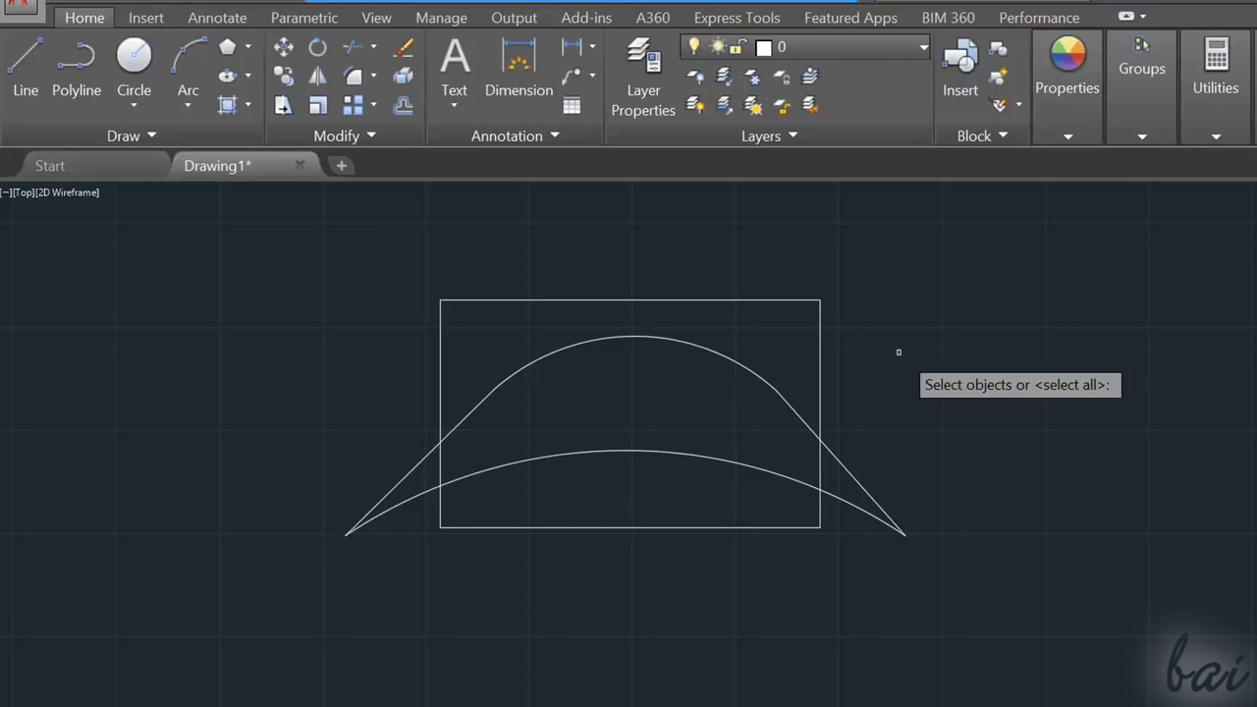
left_click(820, 362)
key("Return")
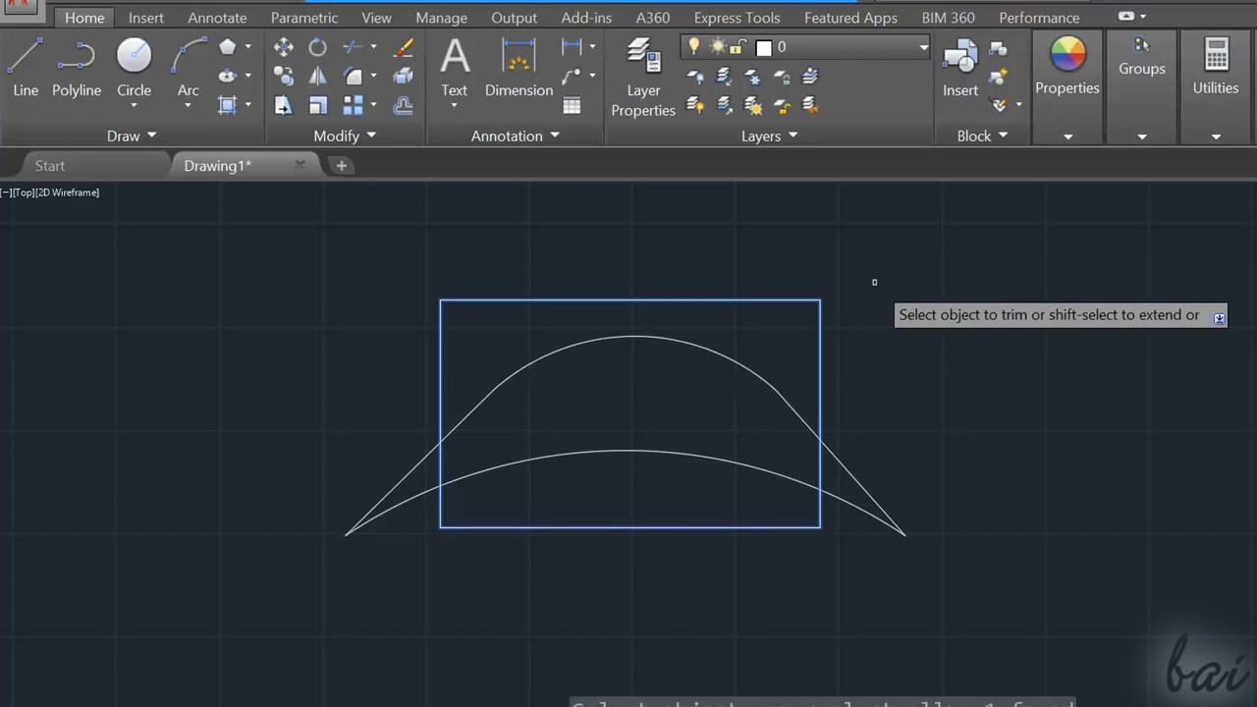
left_click(705, 455)
left_click(854, 473)
key("Return")
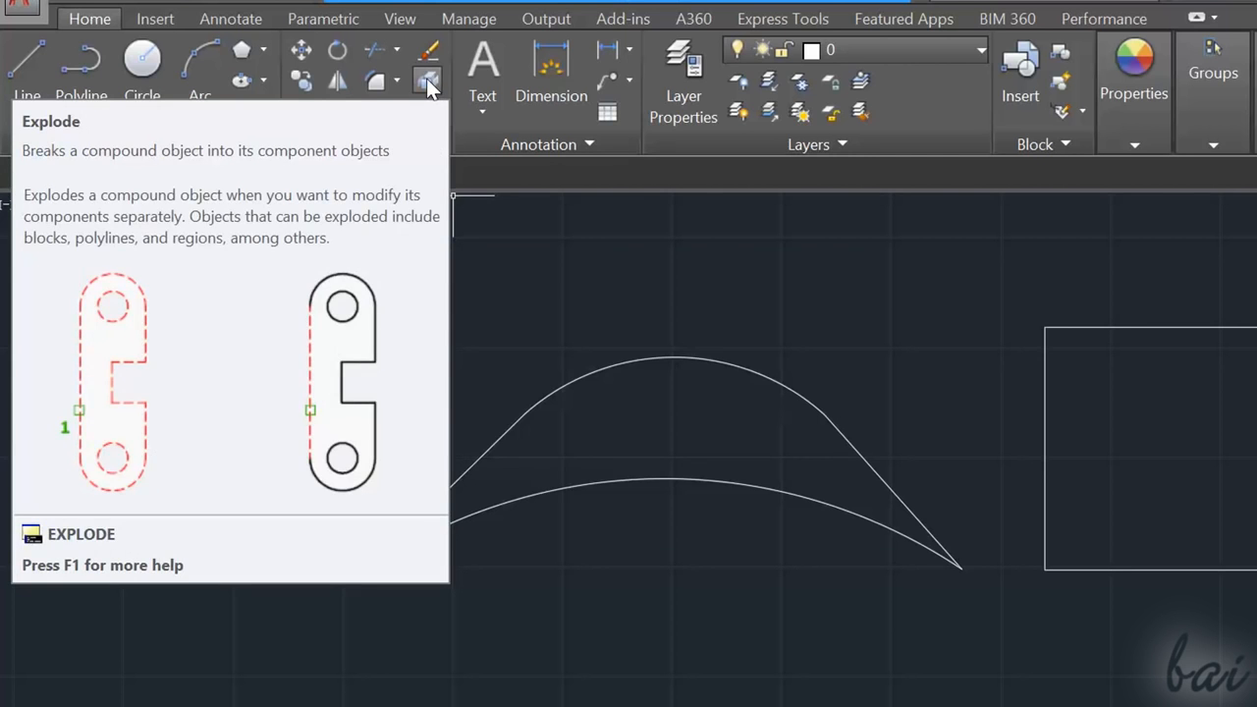
Explode the curved closed polyline into its separate lines and arcs
left_click(427, 79)
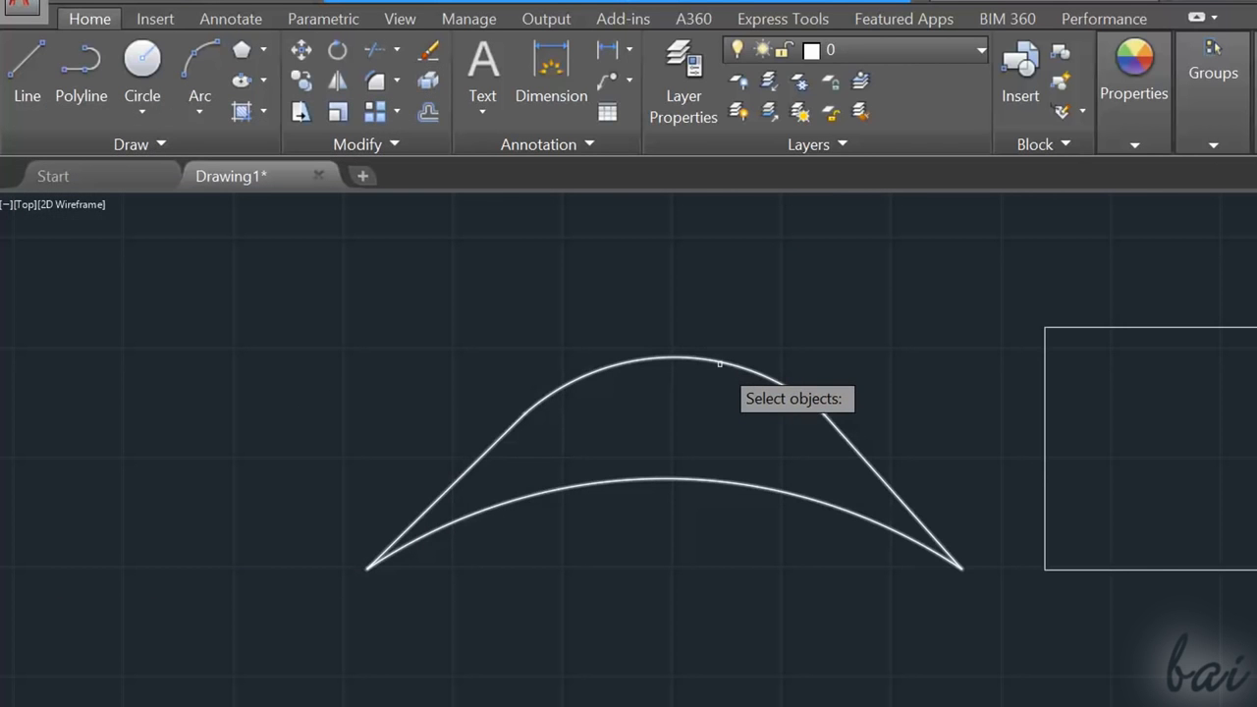
left_click(723, 363)
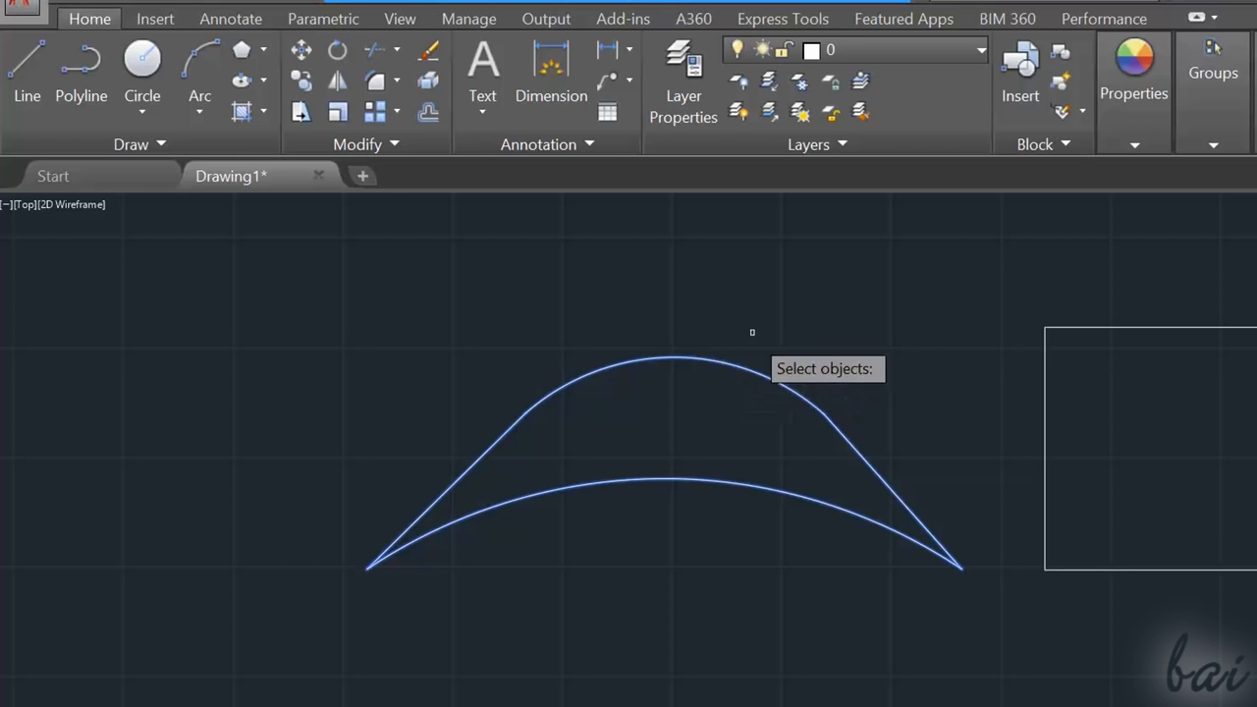
key("Return")
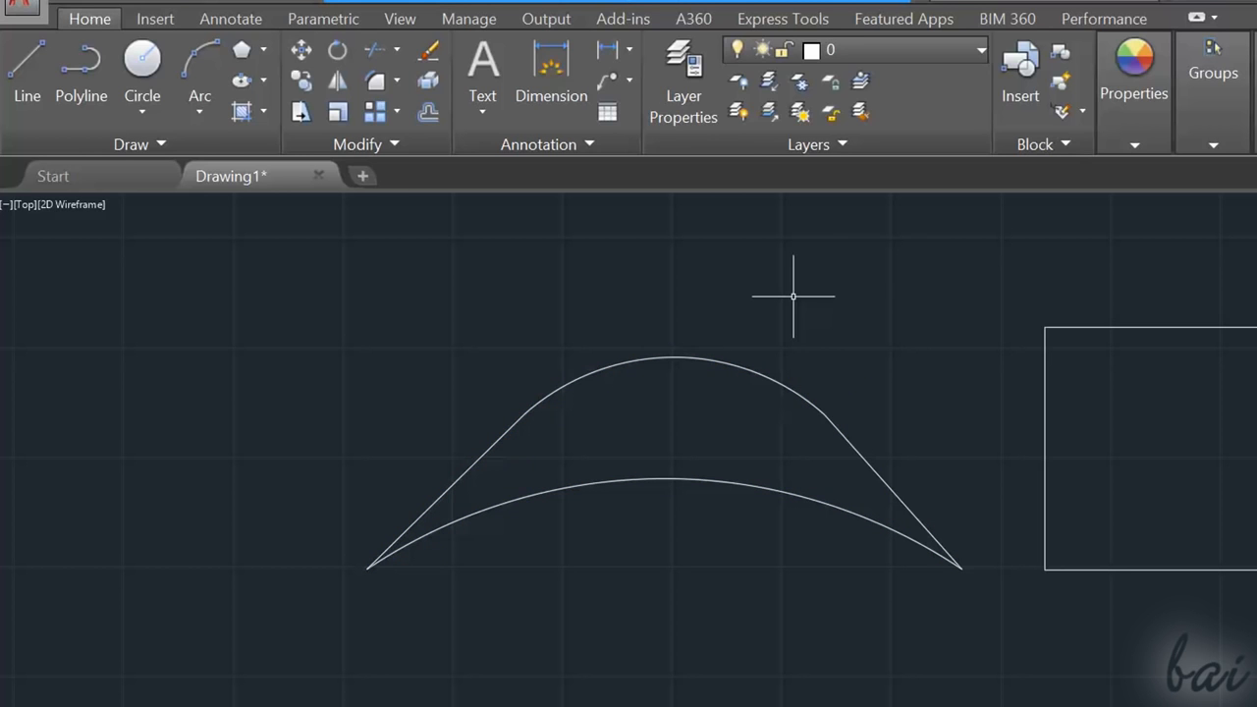
Pull the exploded pieces apart, moving the upper arc by its center grip and both slanted lines outward by their midpoint grips
left_click(715, 361)
left_click(676, 581)
left_click(660, 463)
left_click(675, 476)
left_click(483, 457)
left_click(446, 489)
left_click(339, 424)
left_click(865, 455)
left_click(894, 492)
left_click(936, 404)
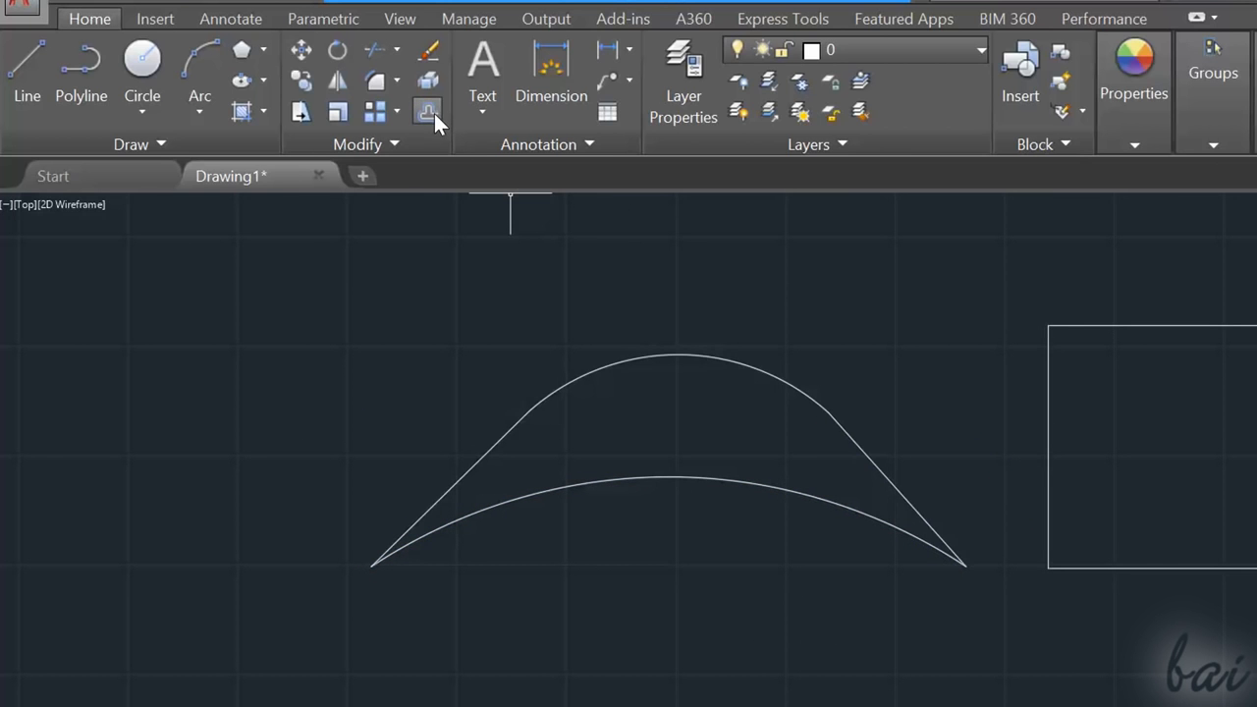
Offset the curved polyline outward by about 1.13, picking the distance from the upper arc's midpoint to a point above it
left_click(429, 112)
left_click(724, 307)
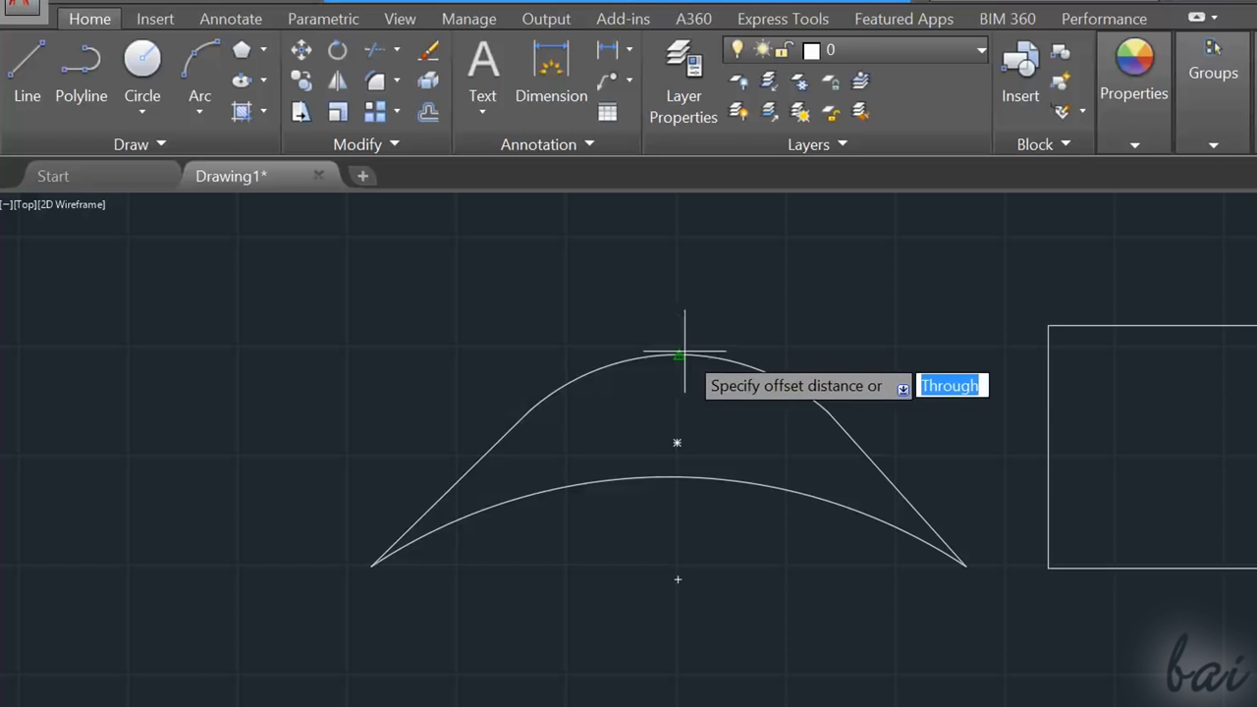
left_click(684, 352)
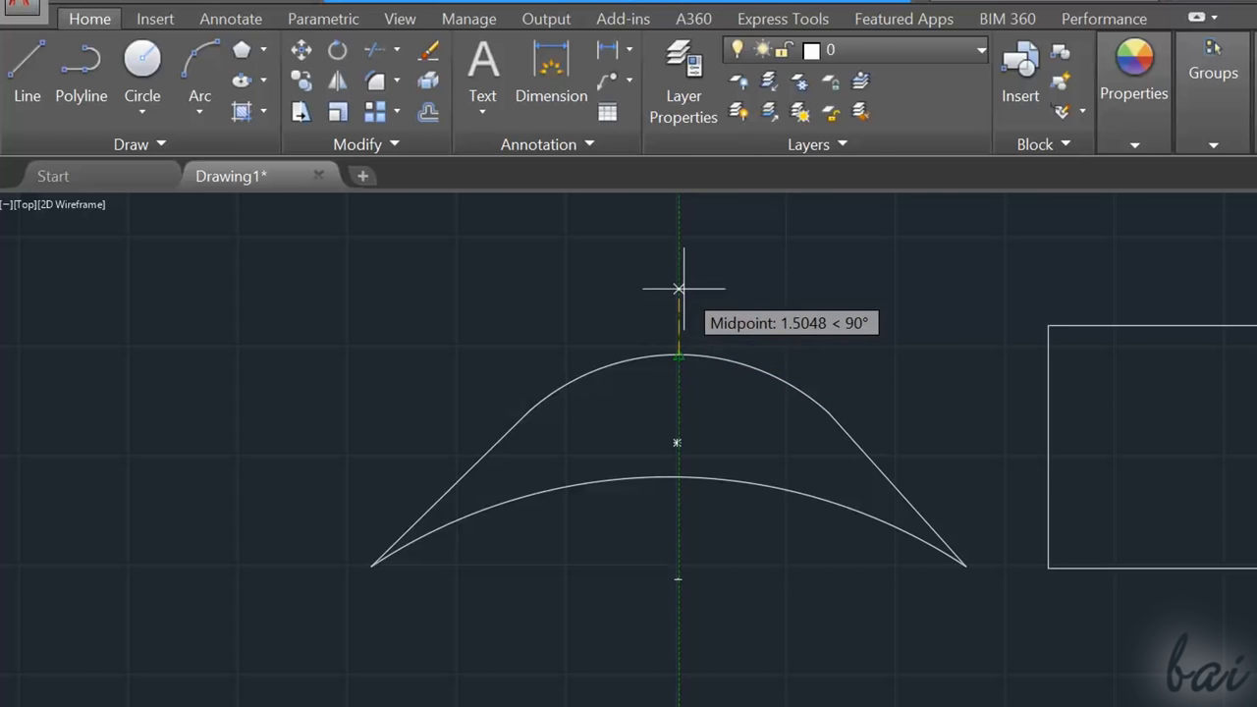
left_click(681, 305)
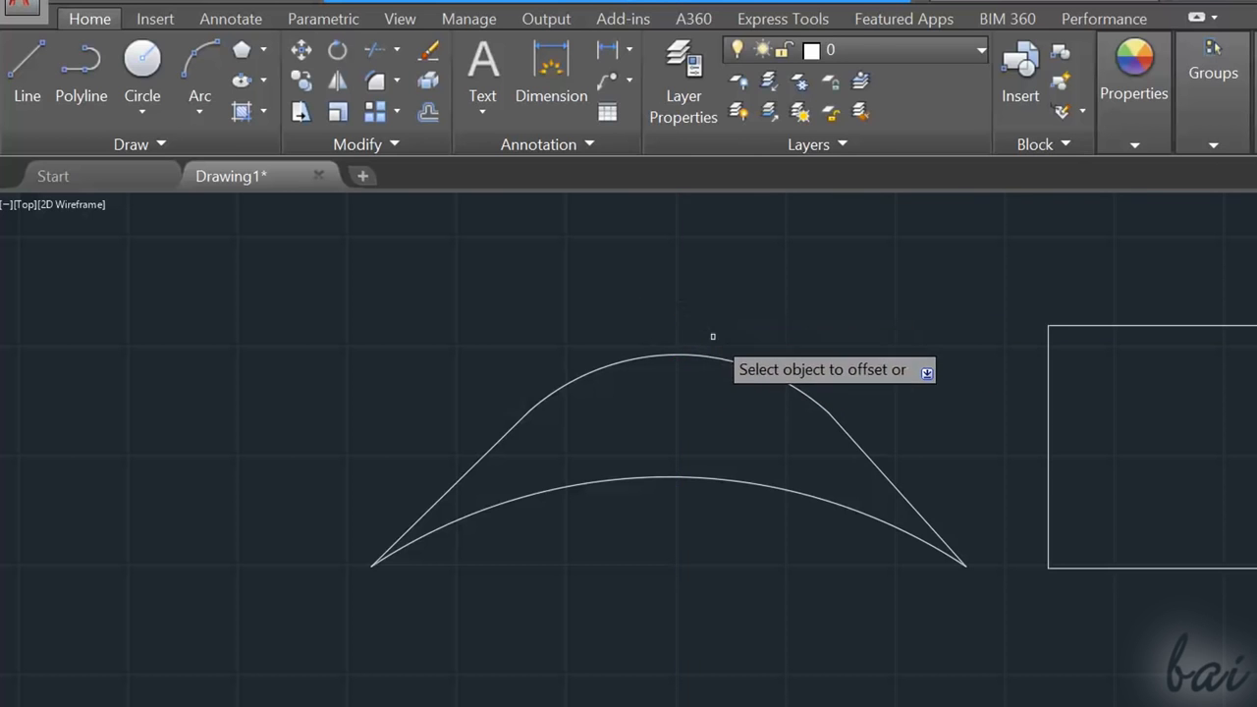
left_click(743, 359)
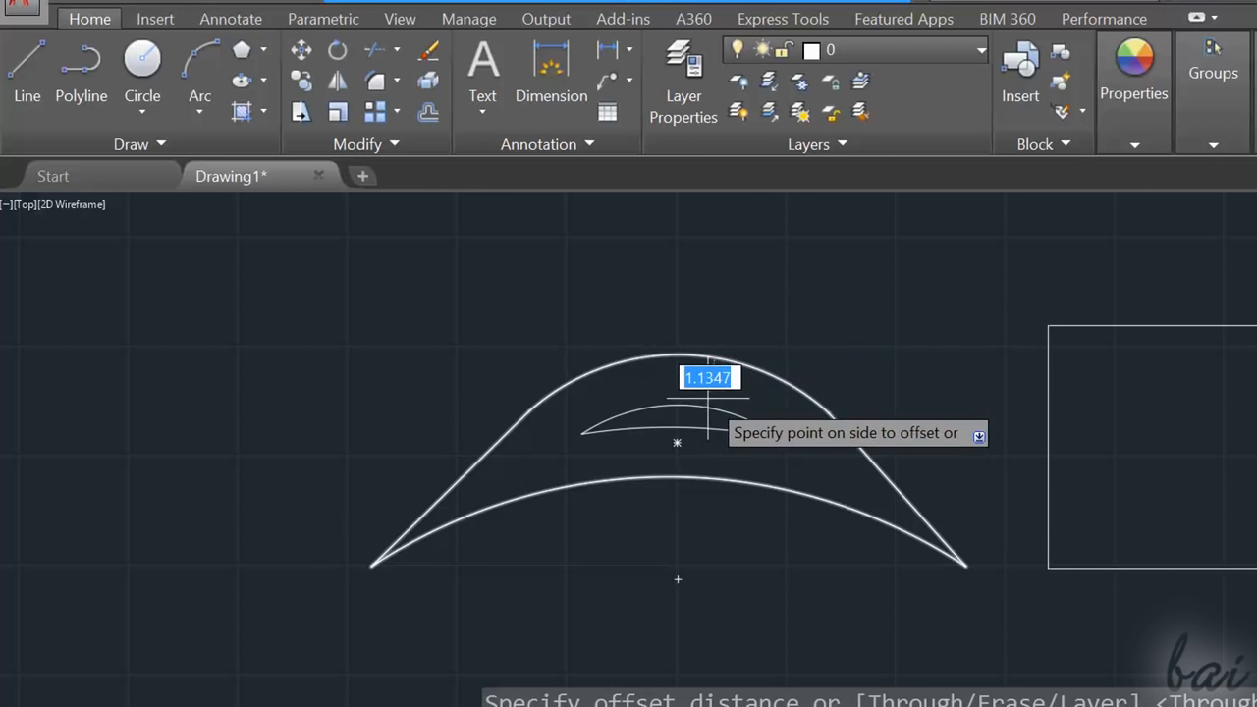
left_click(725, 306)
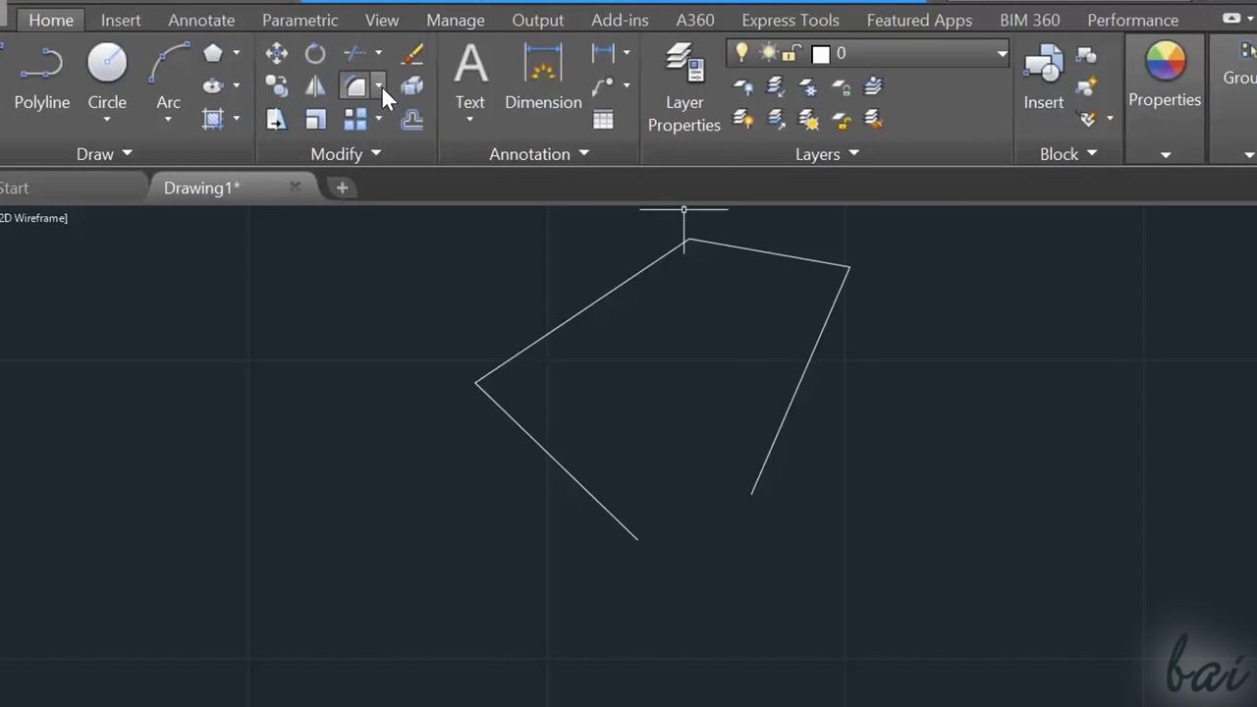
Apply Chamfer to the open lower-left line and the right slanted line so they meet in a corner
left_click(378, 87)
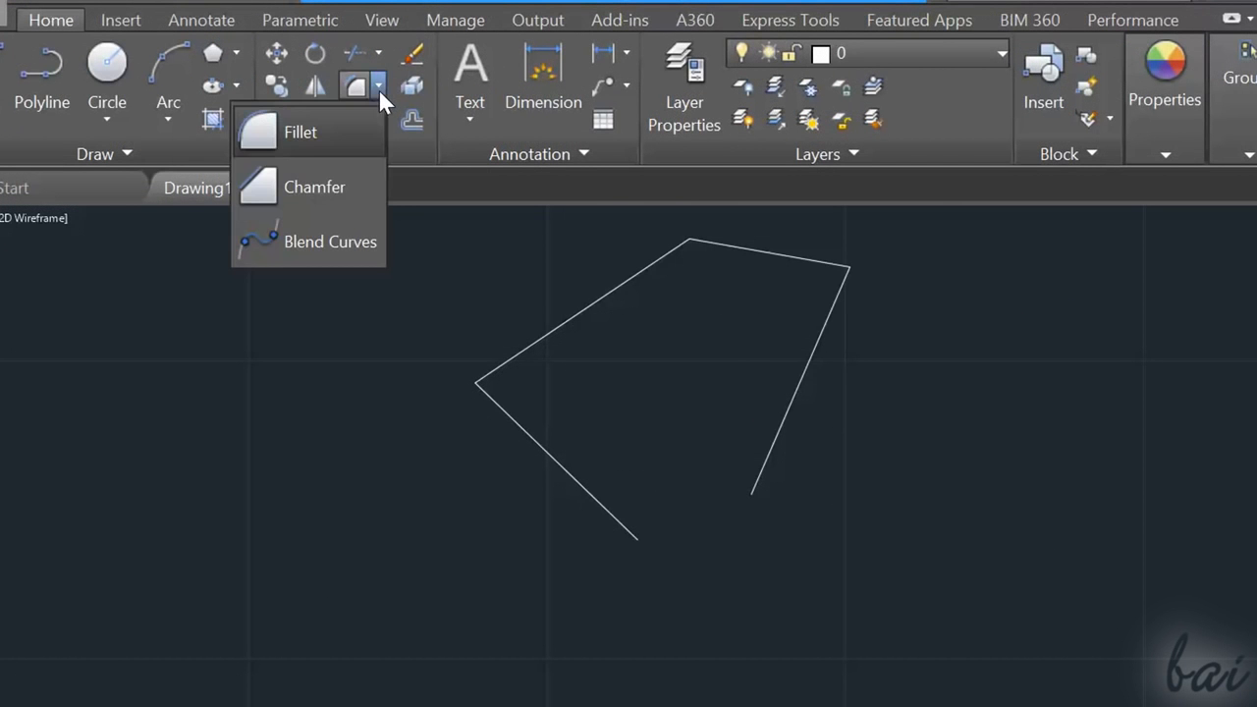
left_click(335, 196)
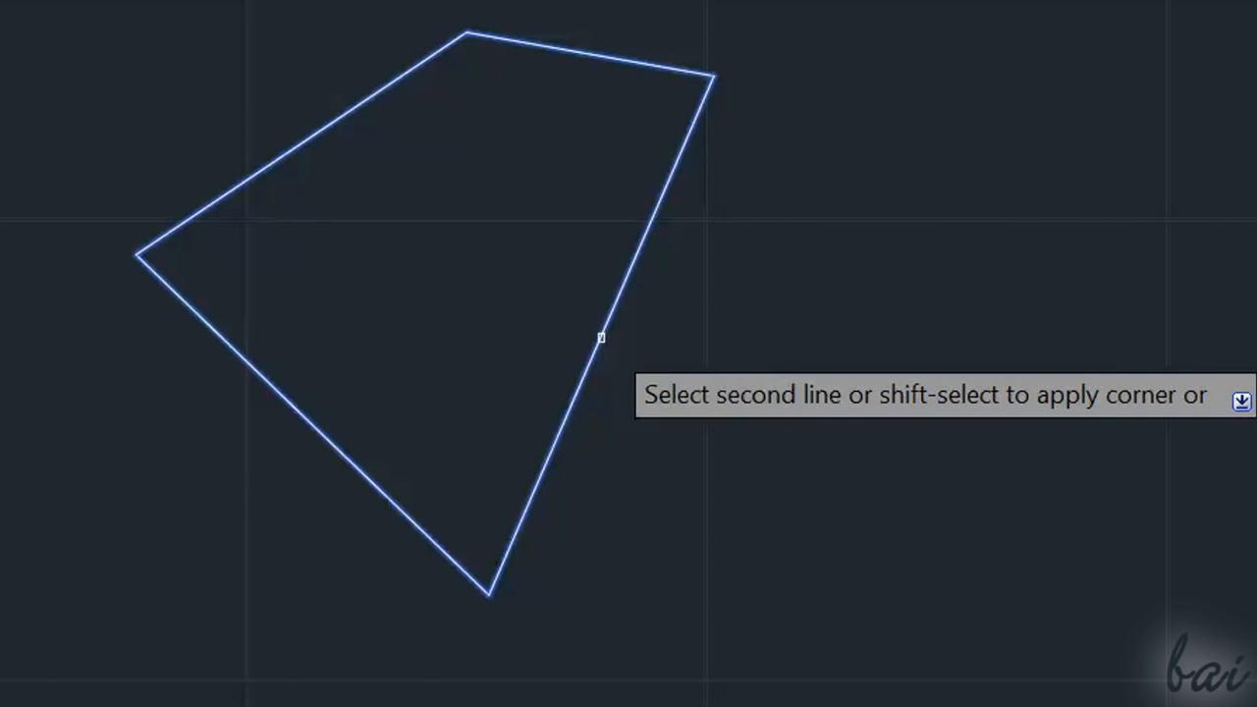
left_click(601, 338)
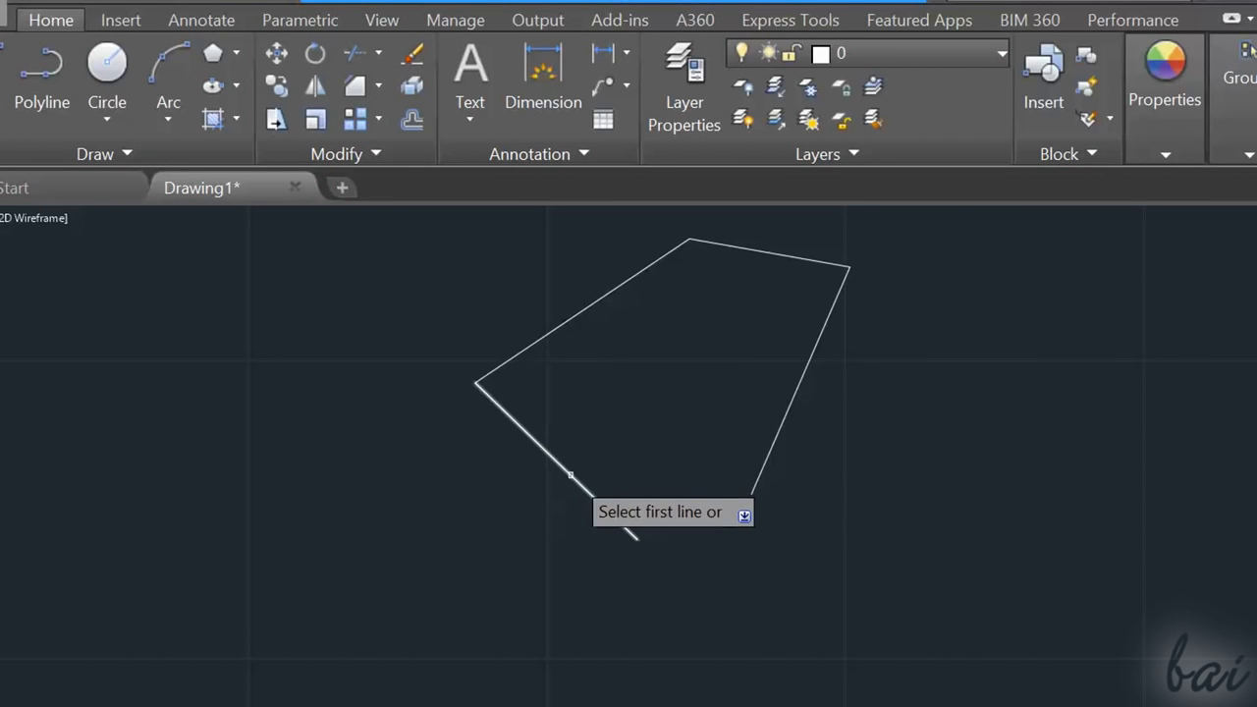
left_click(571, 475)
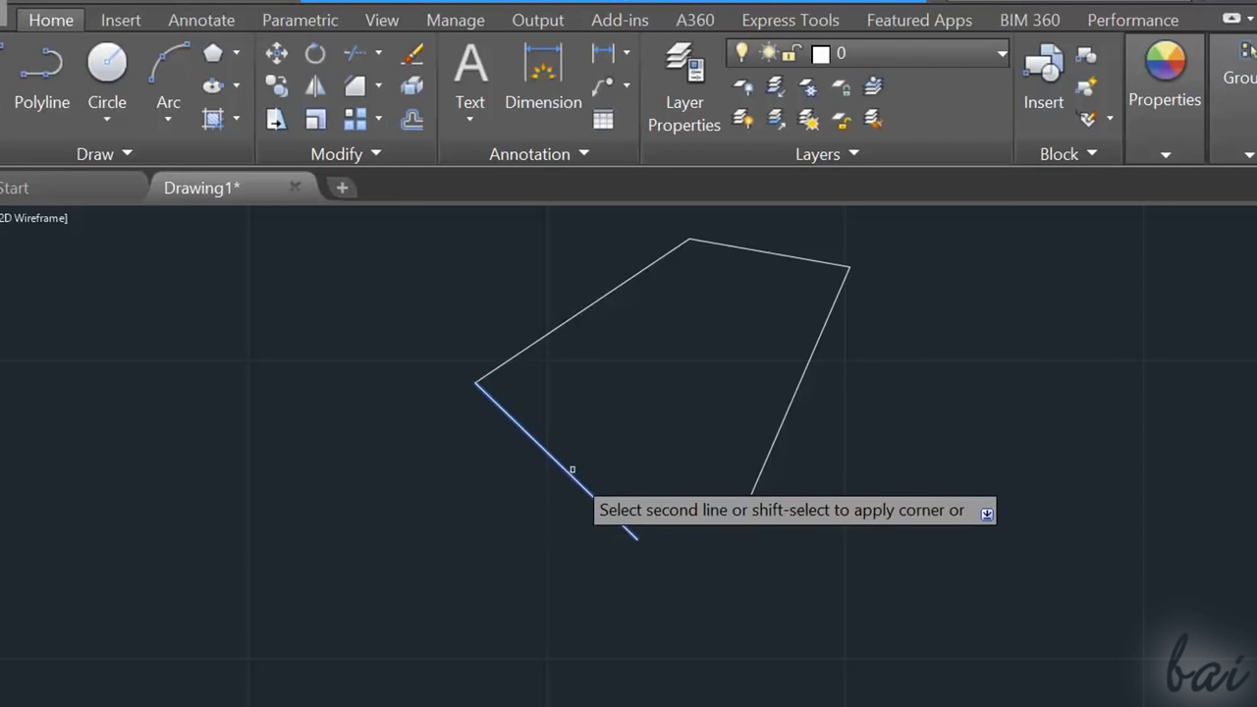
left_click(777, 435)
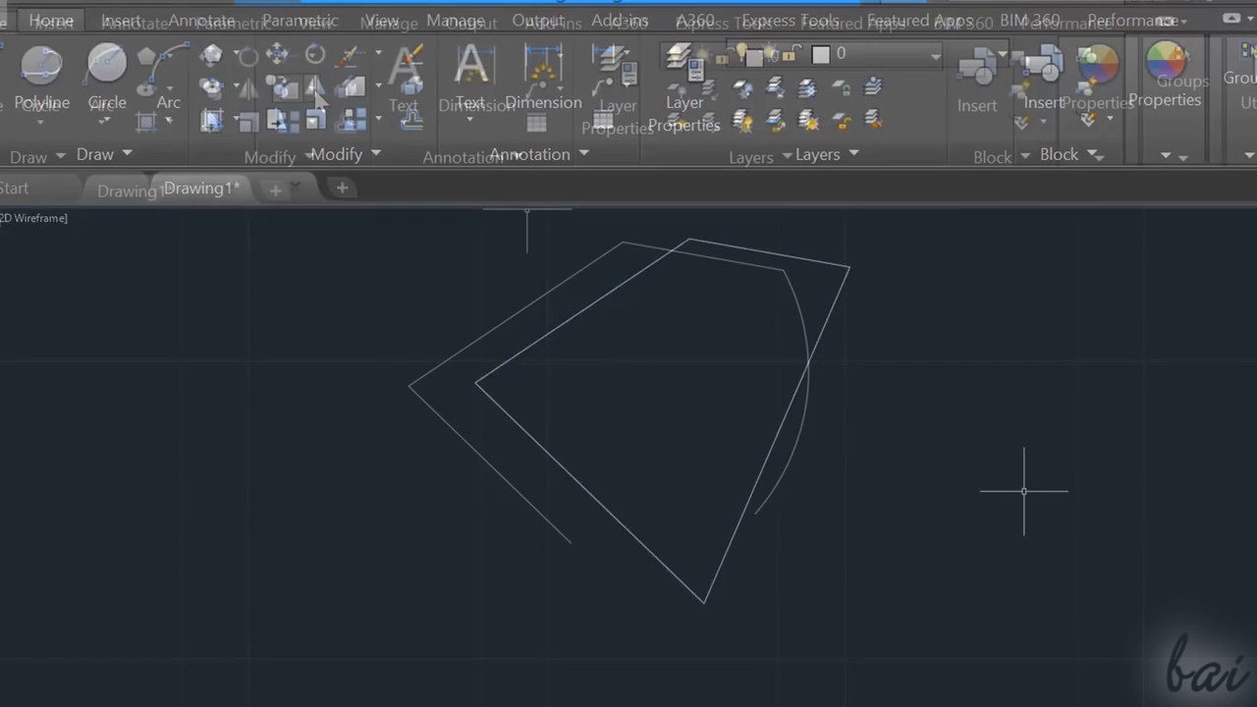
Start a Fillet on the arc-sided polyline from its open lower line, trying a radius of 0.5
left_click(312, 91)
left_click(285, 146)
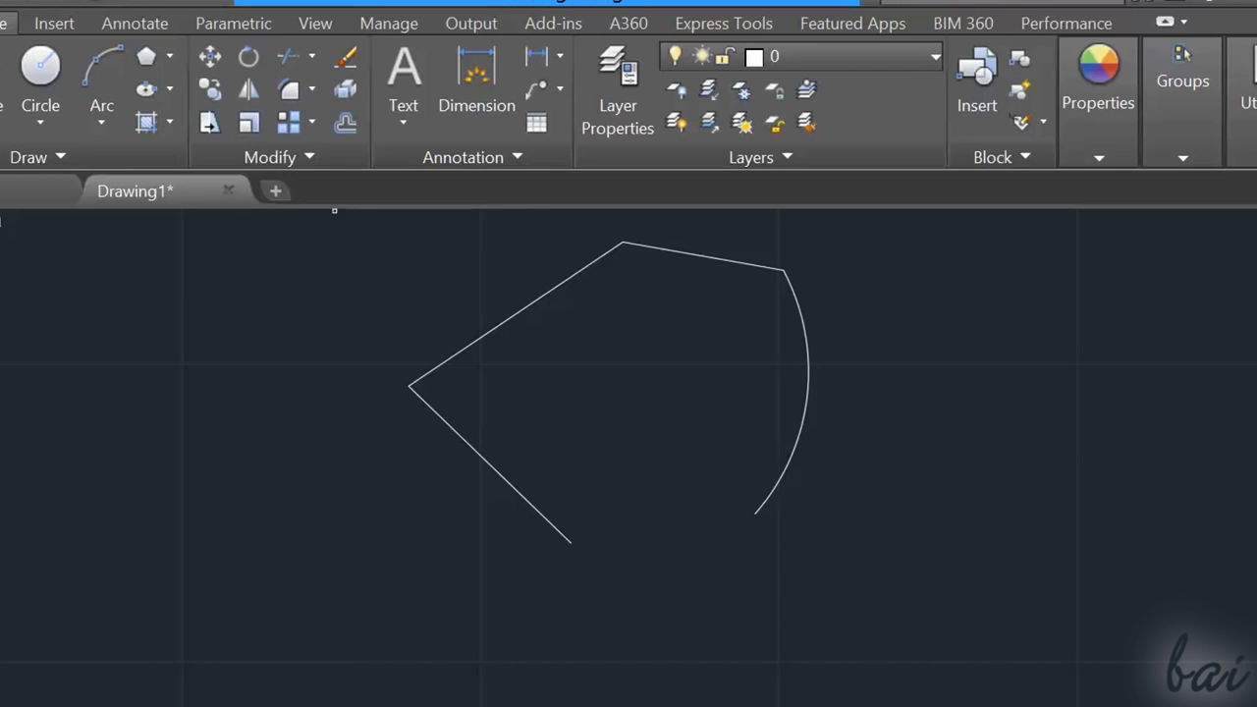
left_click(508, 482)
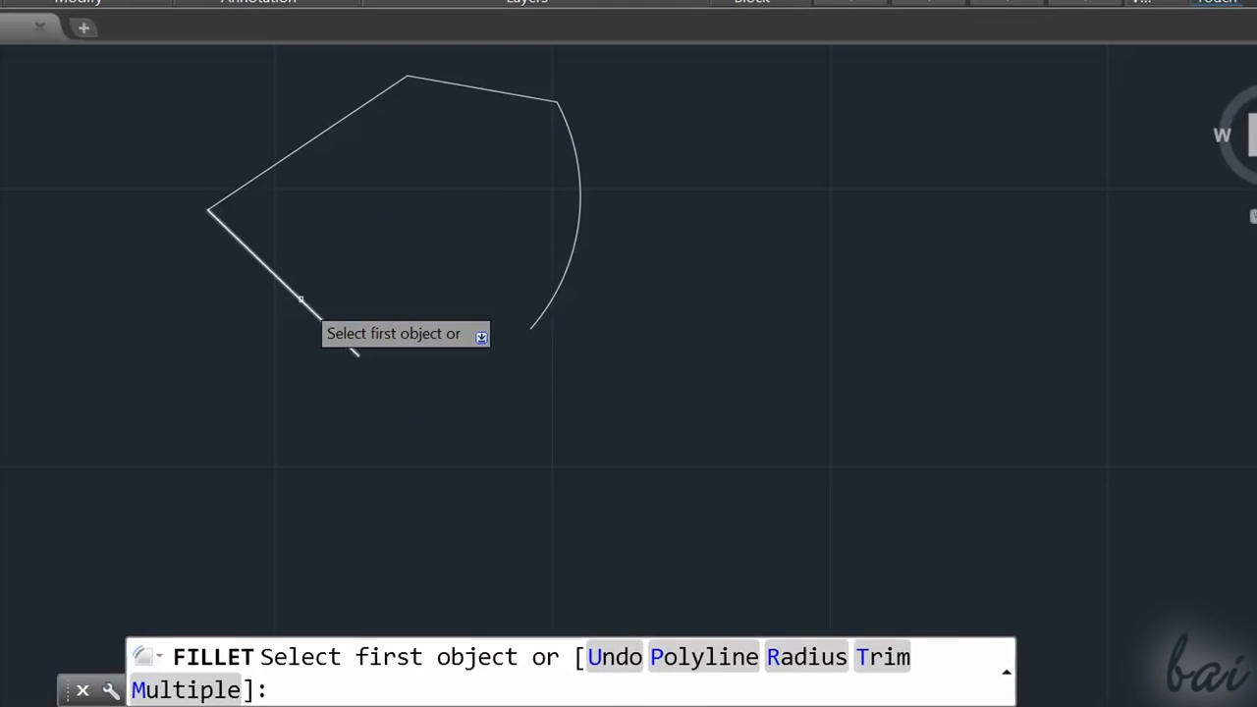
left_click(300, 299)
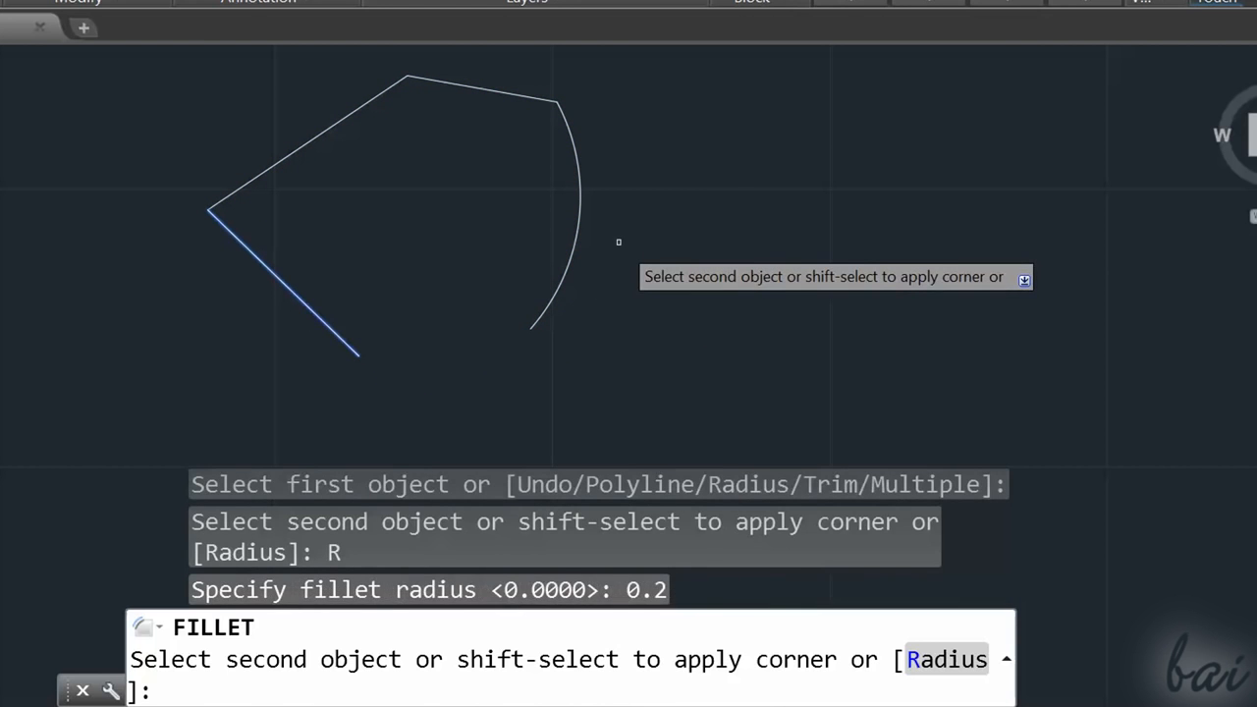
key("Down")
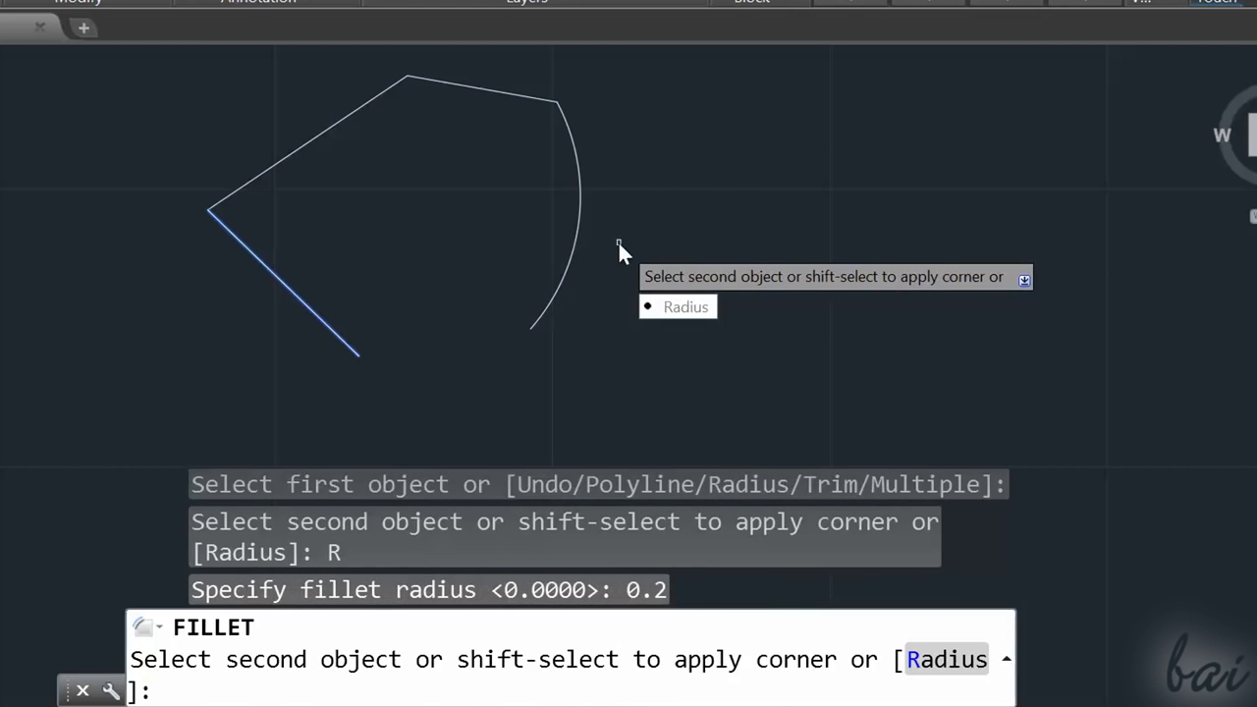
key("Return")
key("Return")
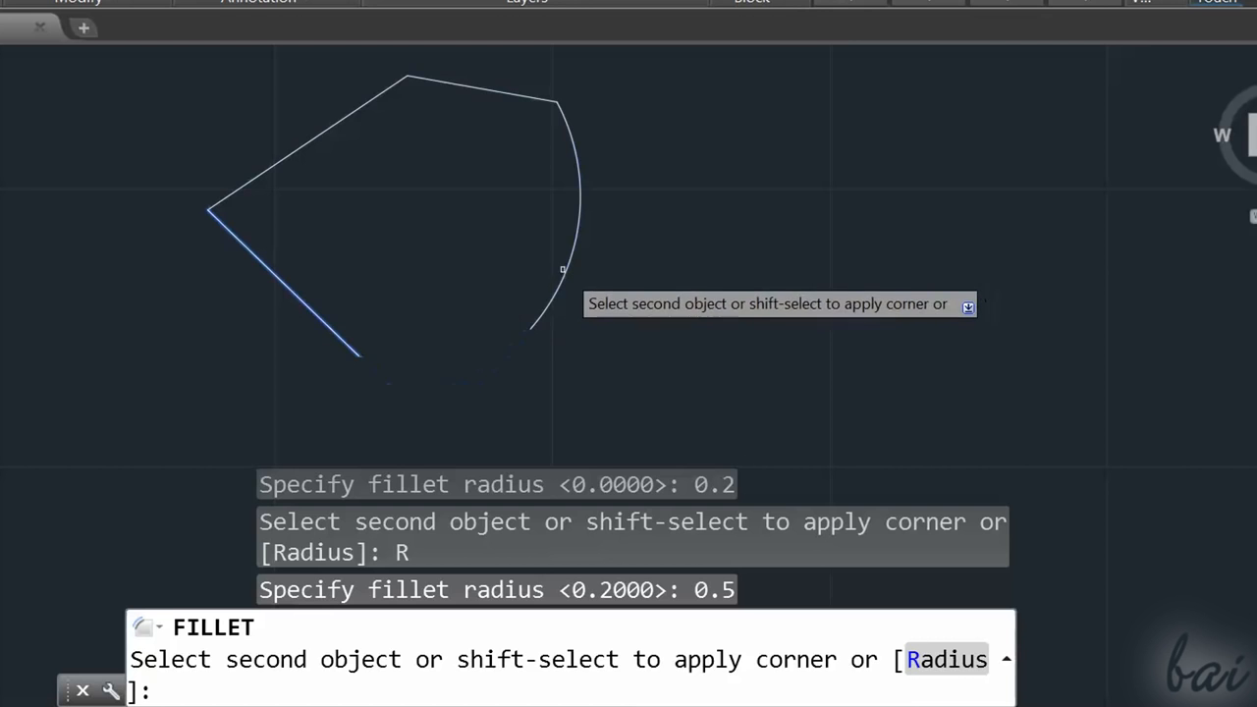
Set the fillet radius to 1 and join the open lower line to the right-hand arc
key("Down")
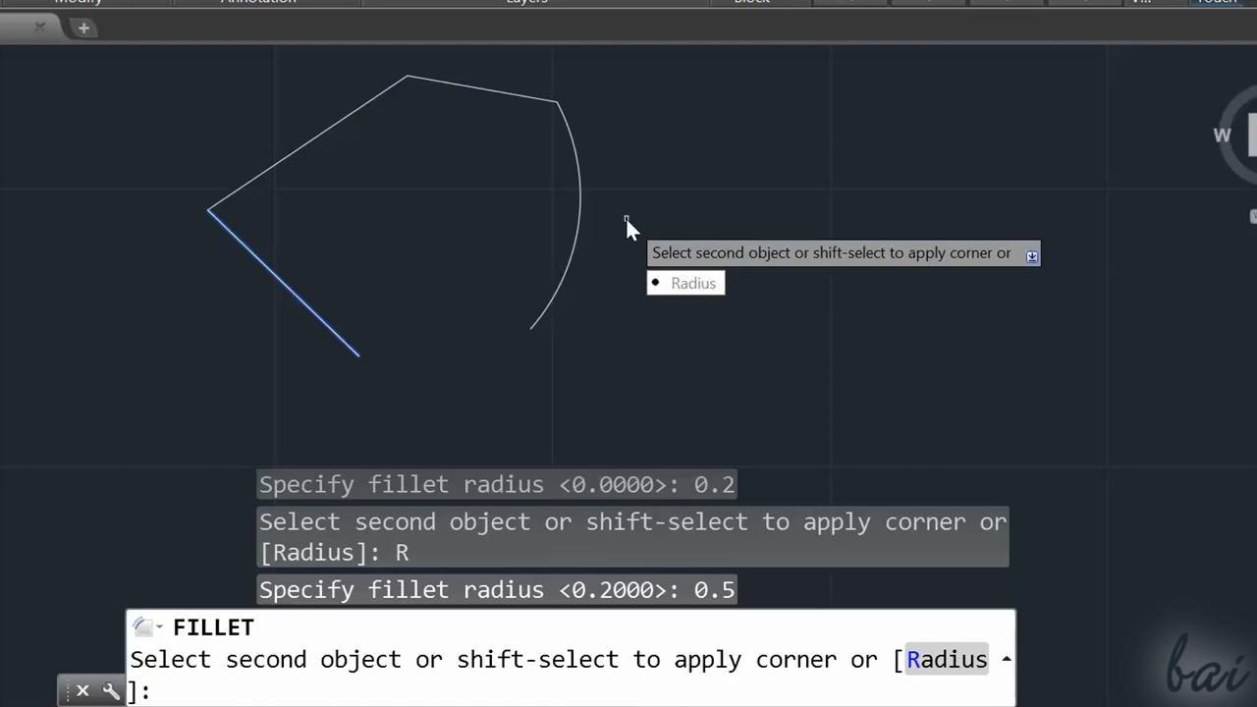
key("Return")
type("1")
key("Return")
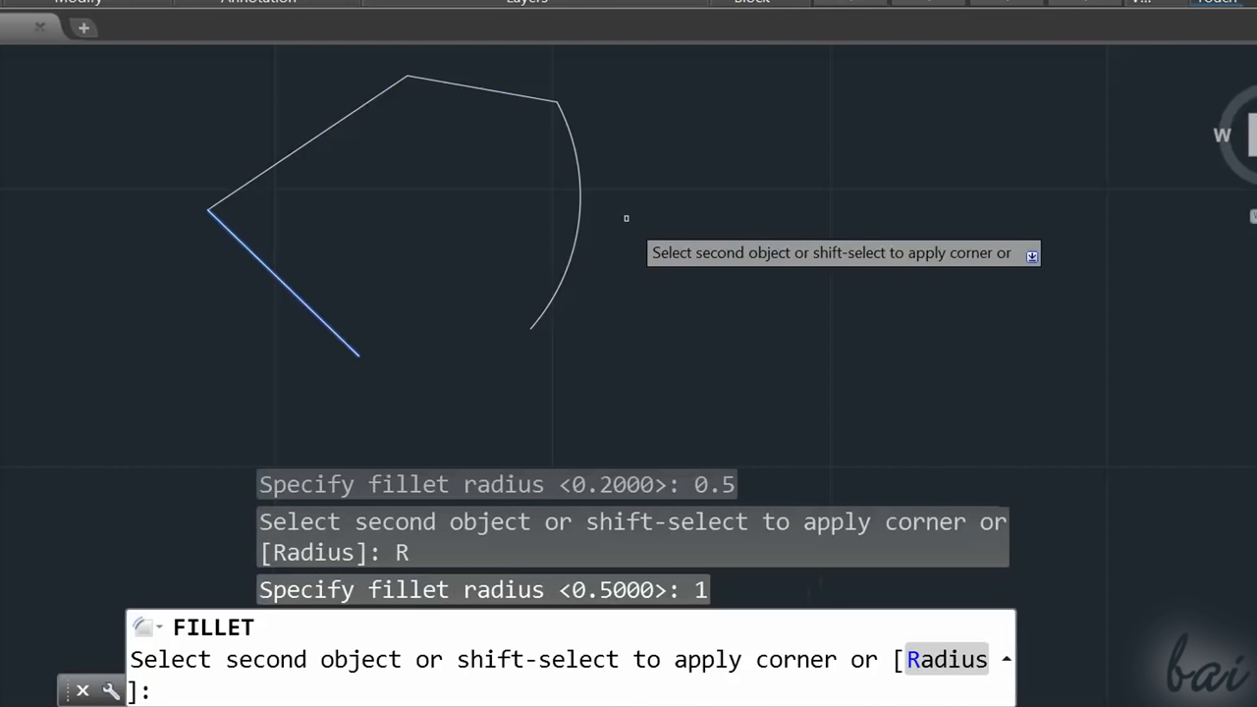
left_click(574, 247)
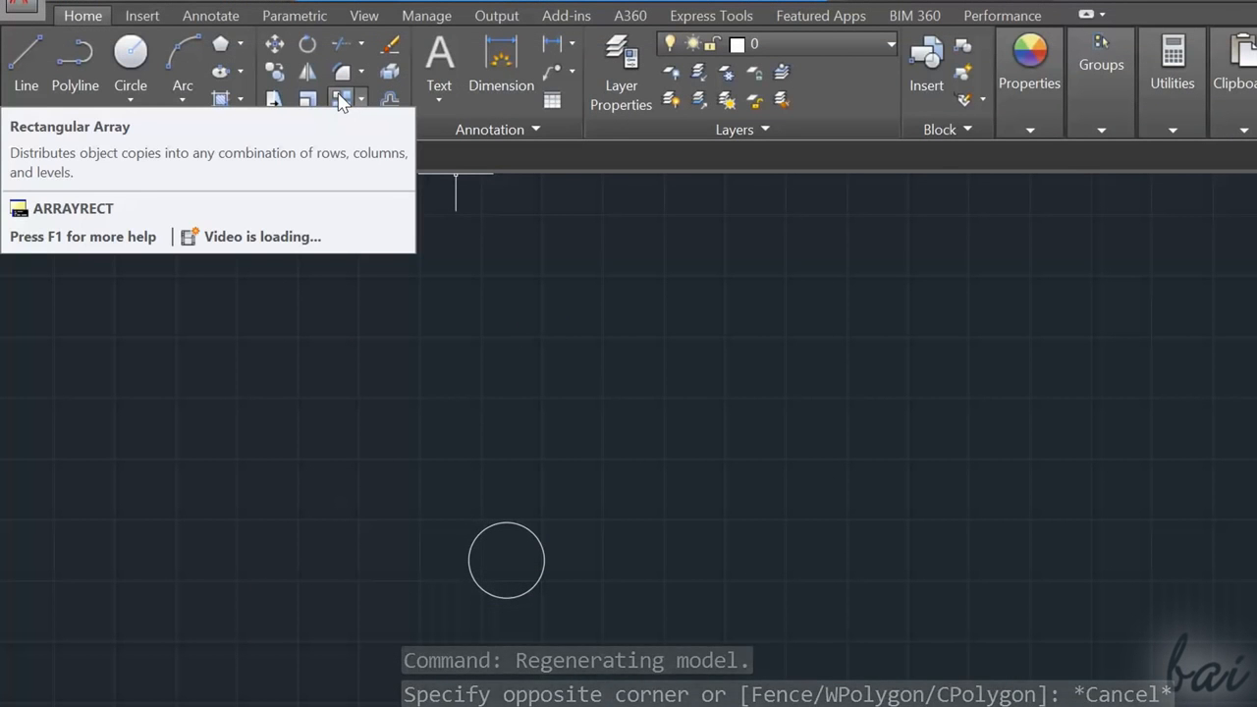
Create a rectangular array of the circle with 4 columns and 3 rows, and pick its upper row grip
left_click(340, 102)
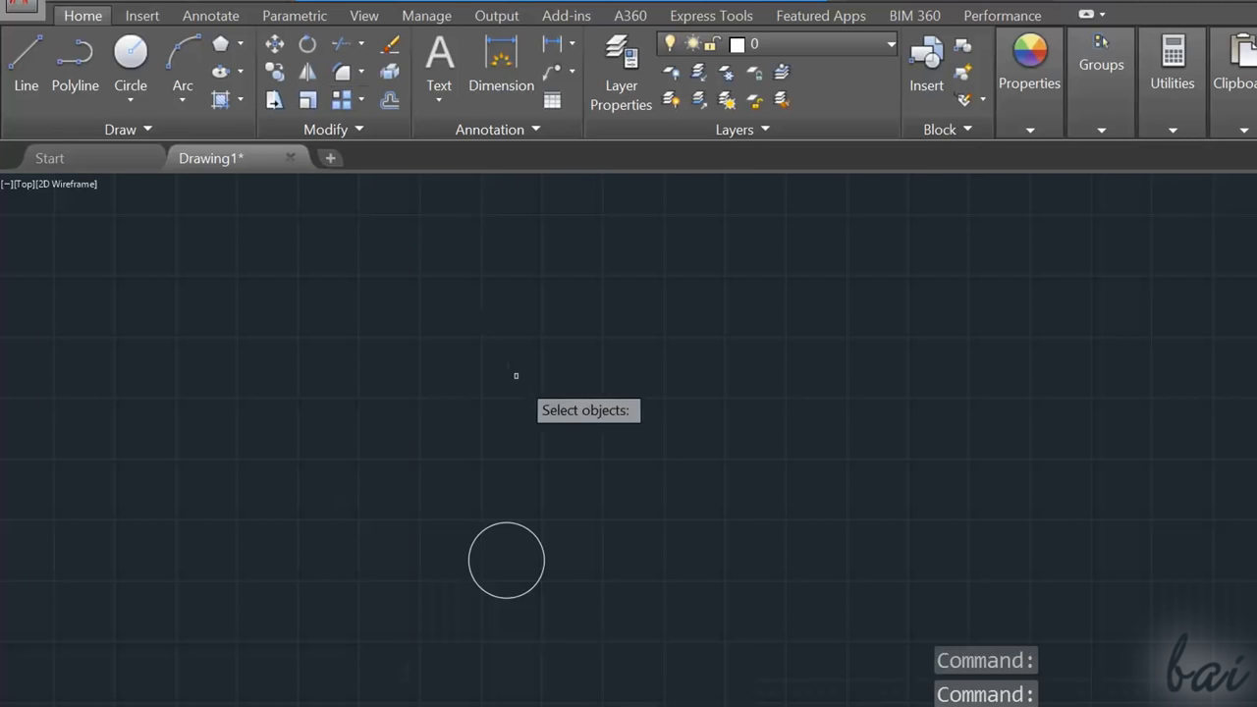
left_click(535, 529)
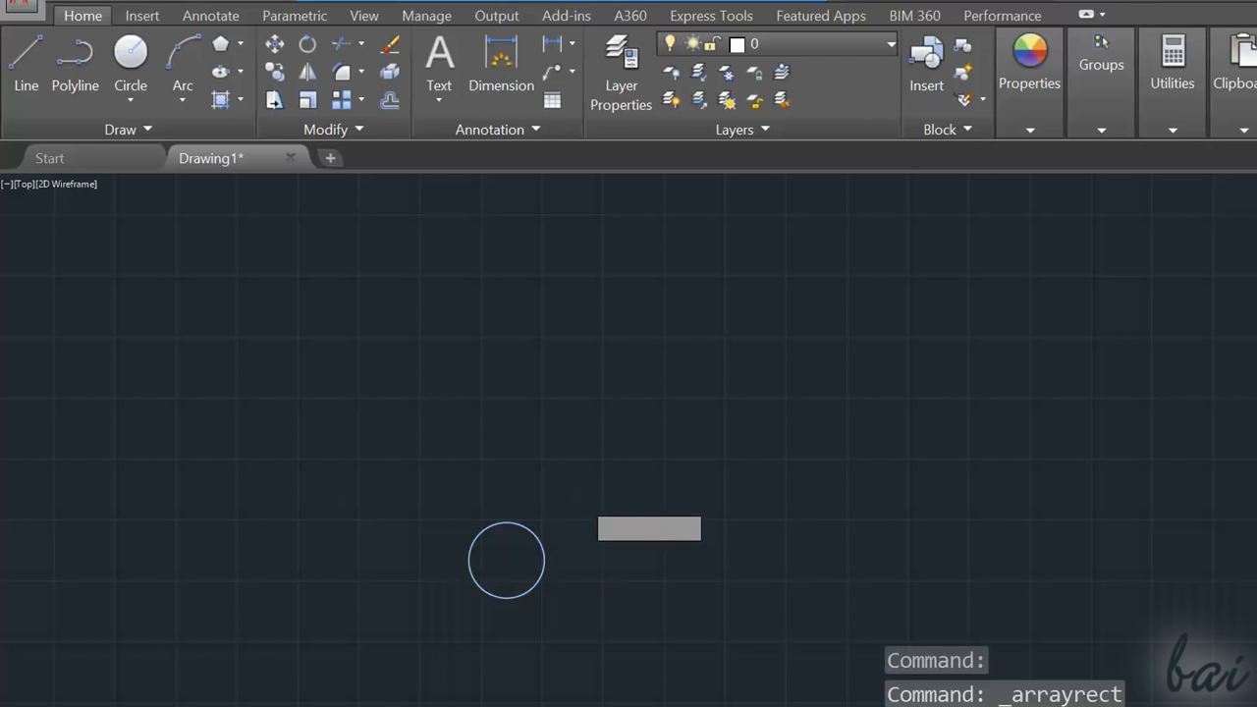
key("Return")
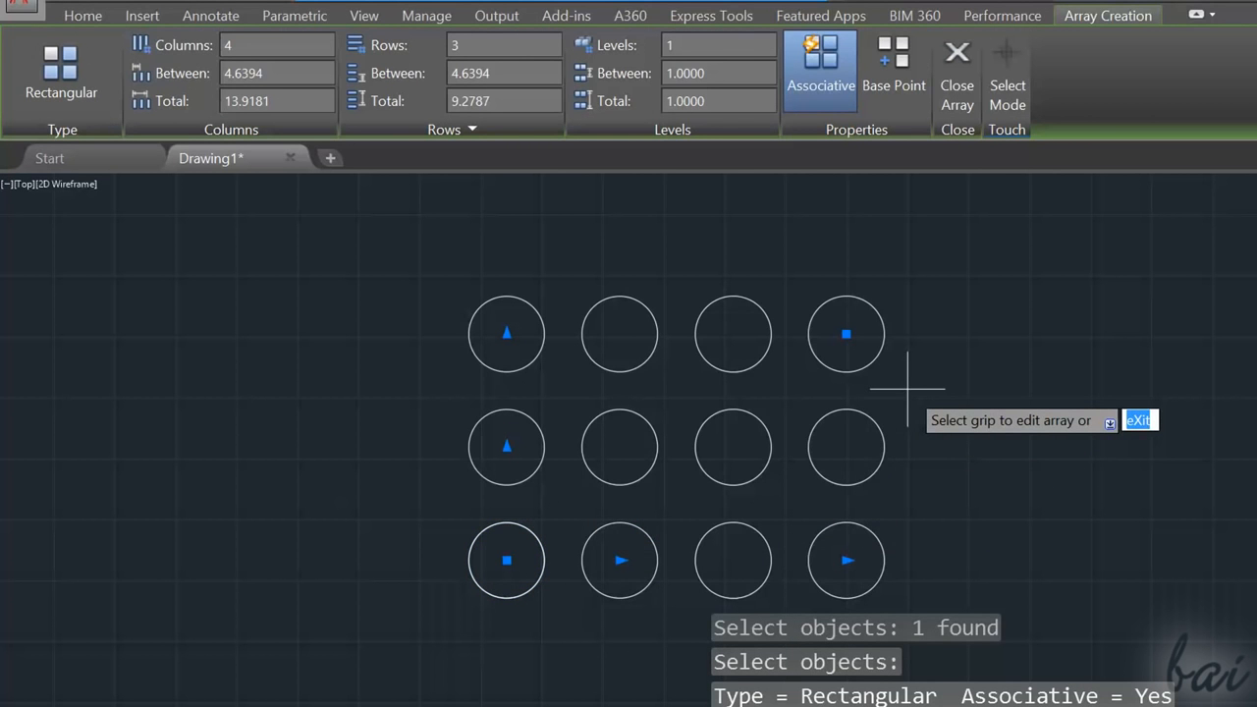
left_click(507, 333)
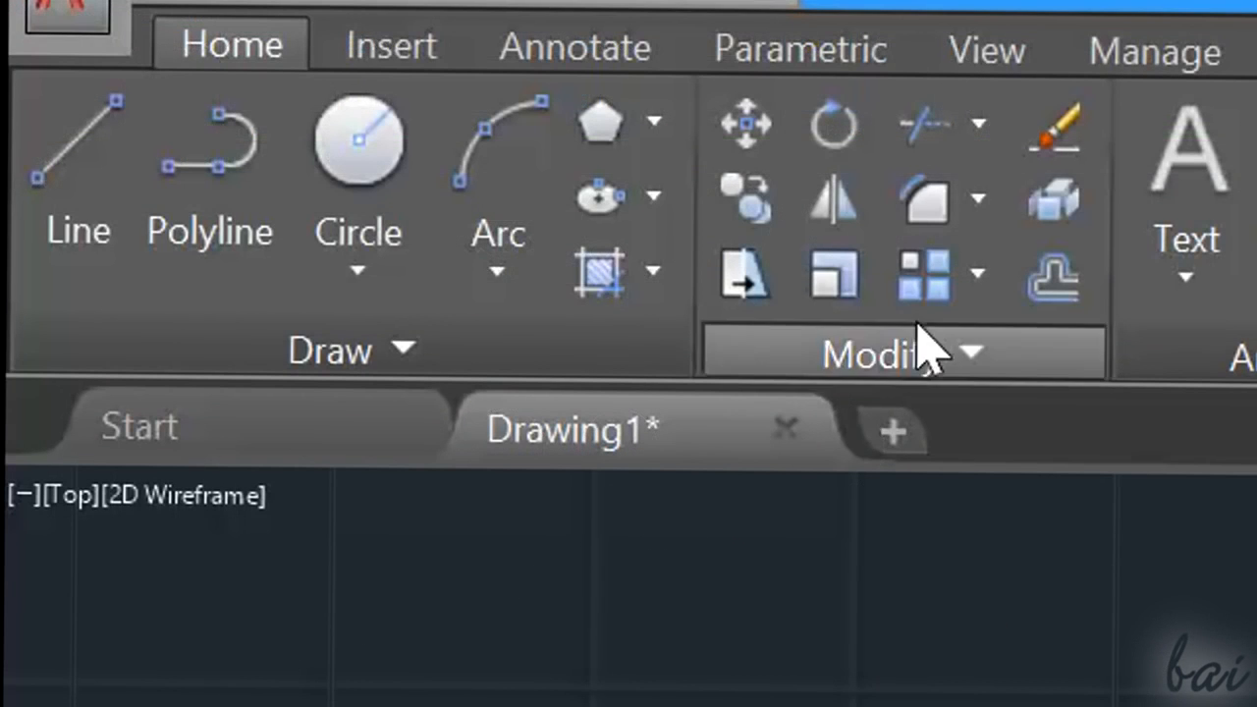
Hatch with ANSI31 the rectangle's areas above, between and below the two arcs, plus the right tip outside it
left_click(651, 276)
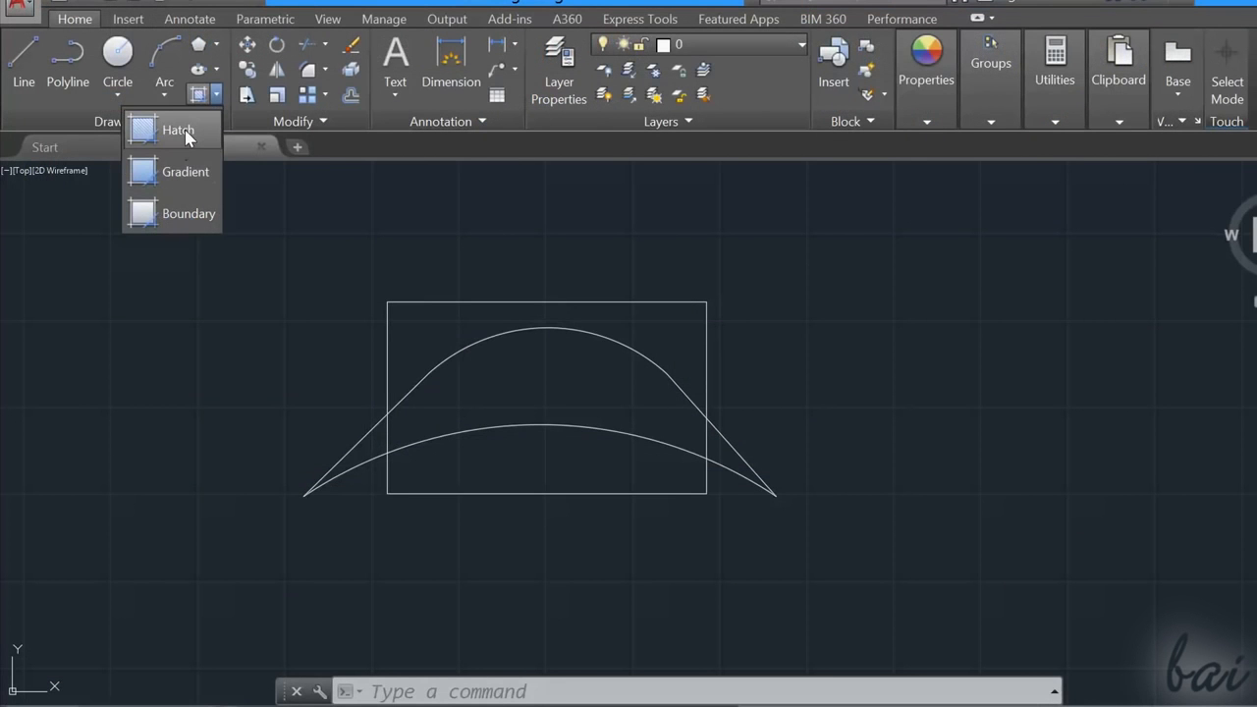
left_click(182, 131)
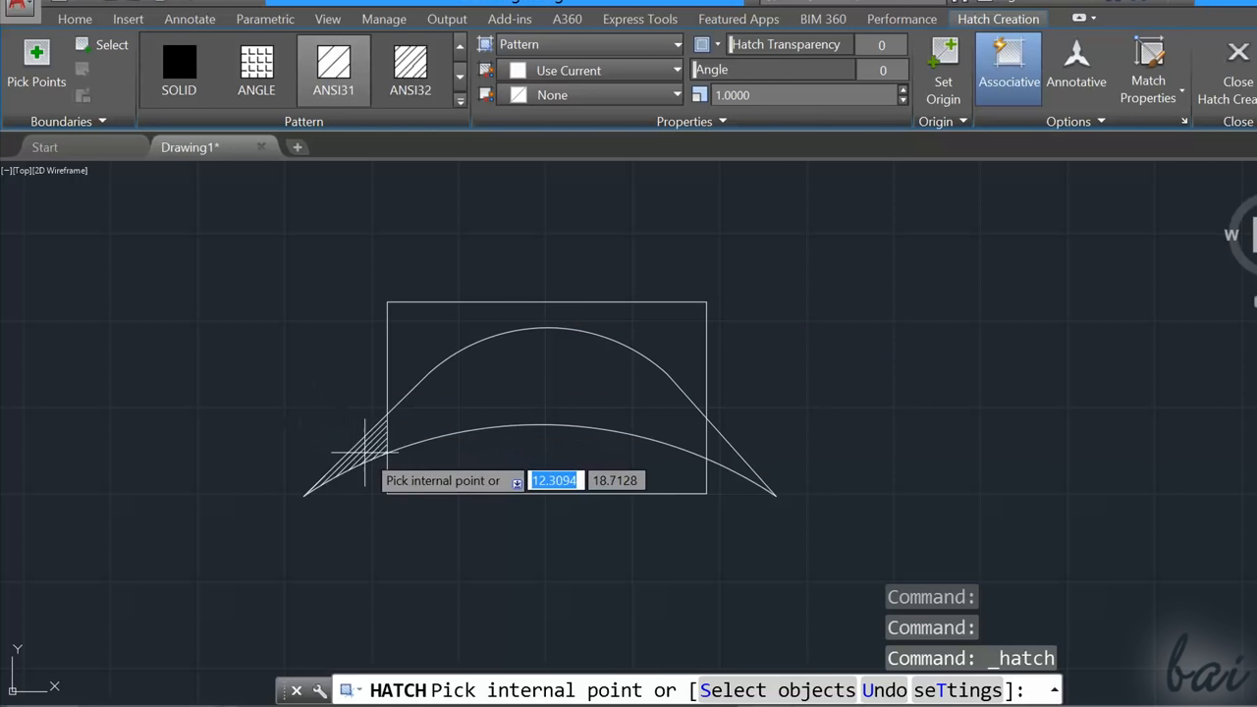
left_click(440, 332)
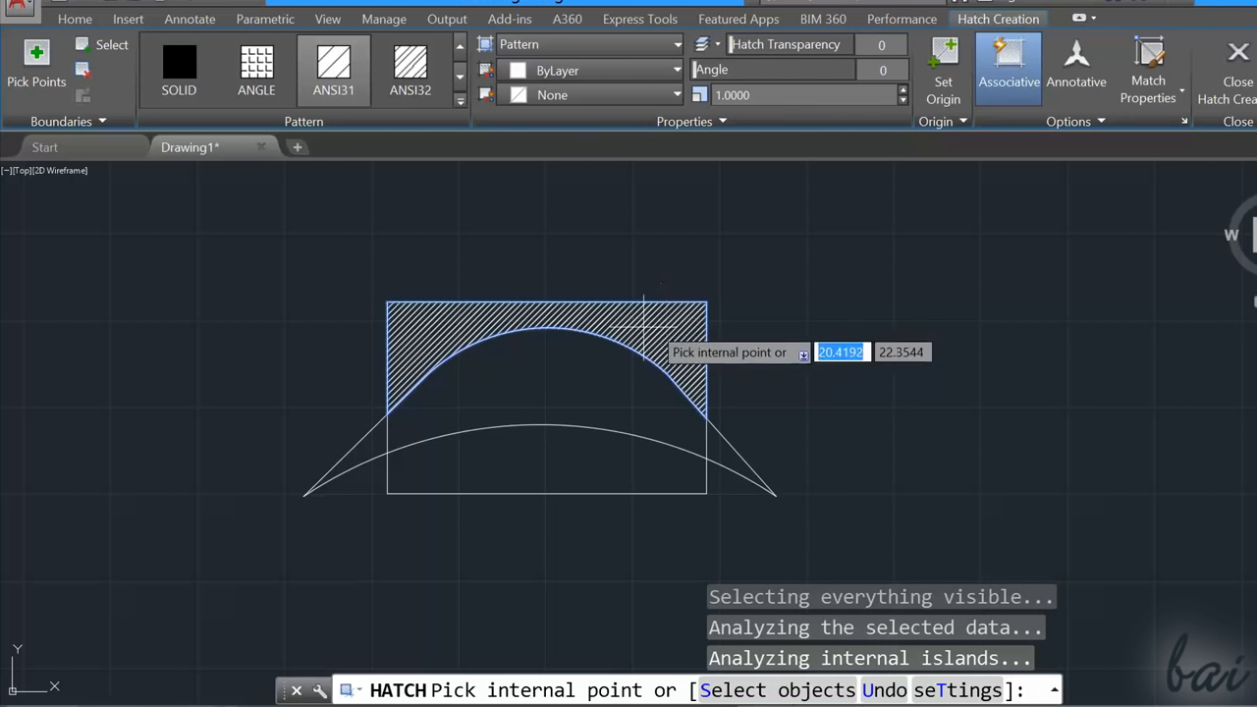
left_click(581, 366)
left_click(718, 445)
left_click(527, 471)
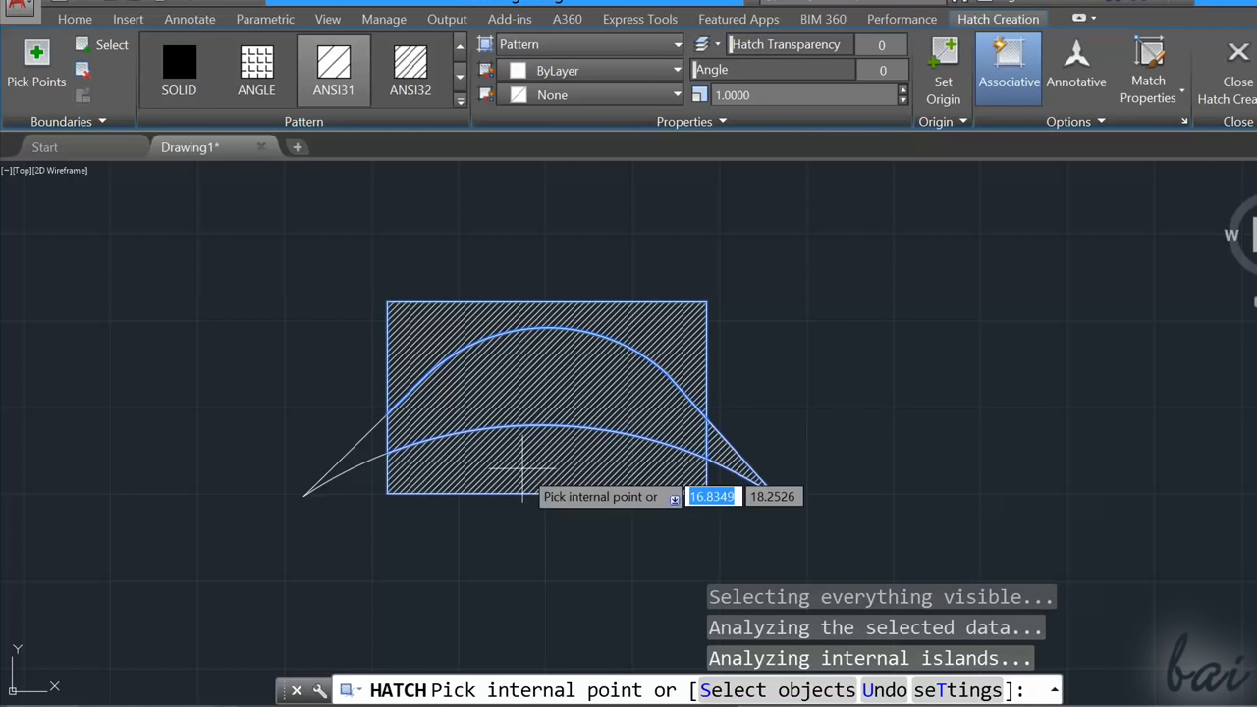
Undo the hatch picks below the lower arc and in the right tip, and finish the hatch
key("ctrl+z")
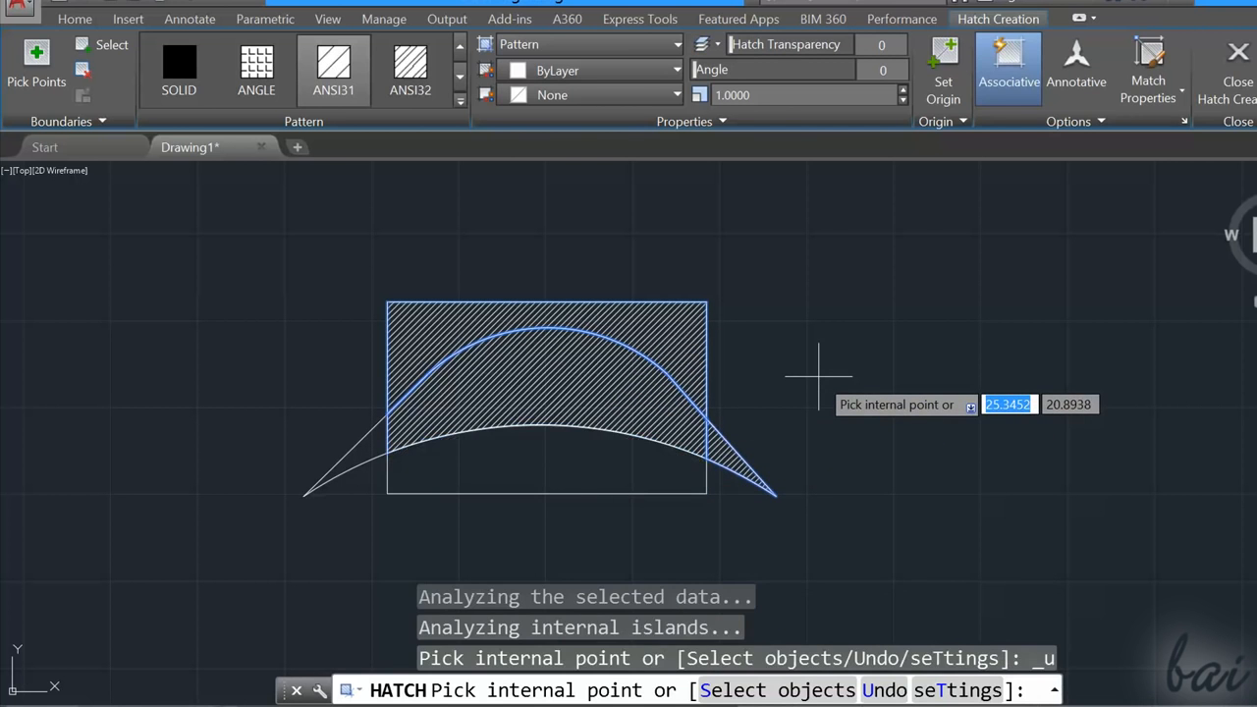
key("ctrl+z")
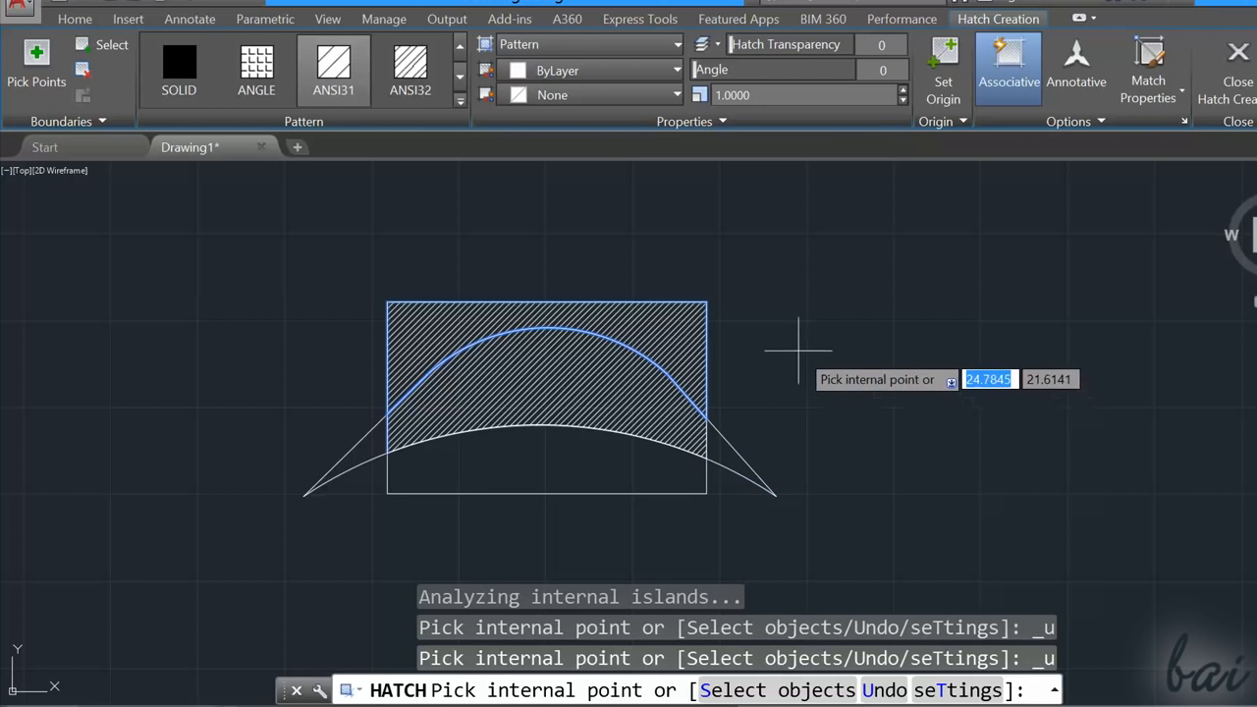
key("Return")
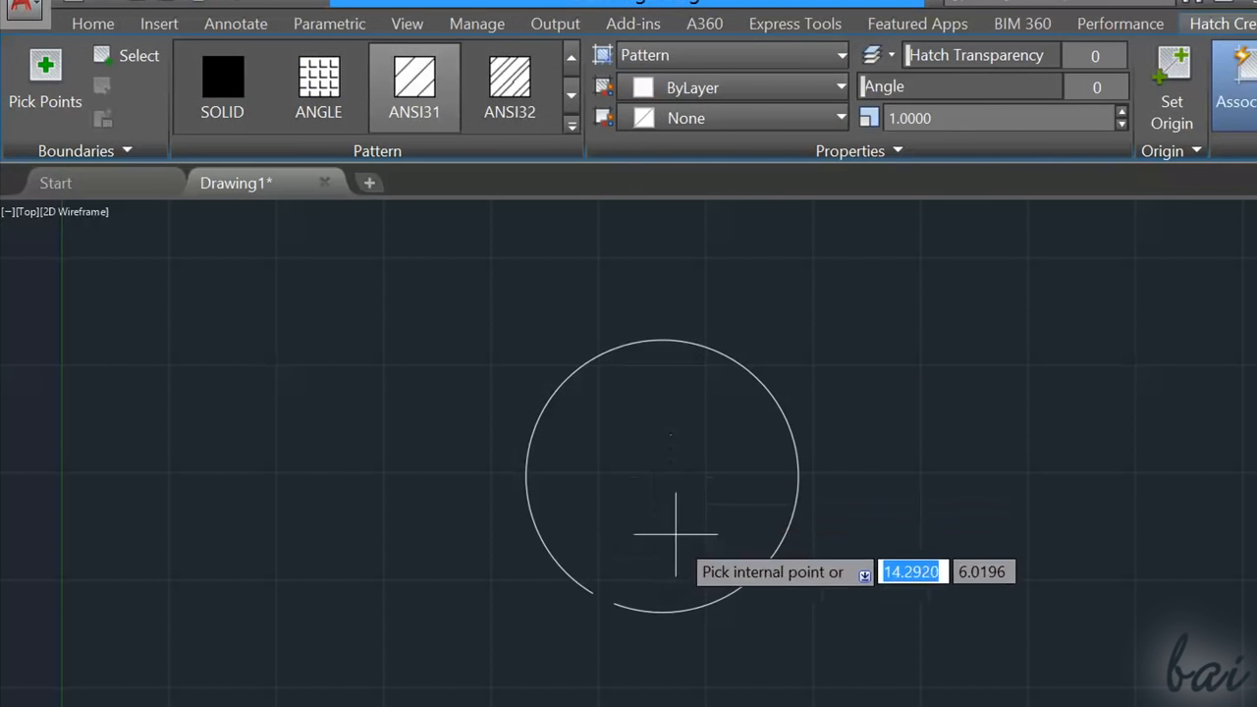
Try to hatch the circle with a gap, and hatch the closed arc-sided shape with the ANSI31 pattern
left_click(679, 511)
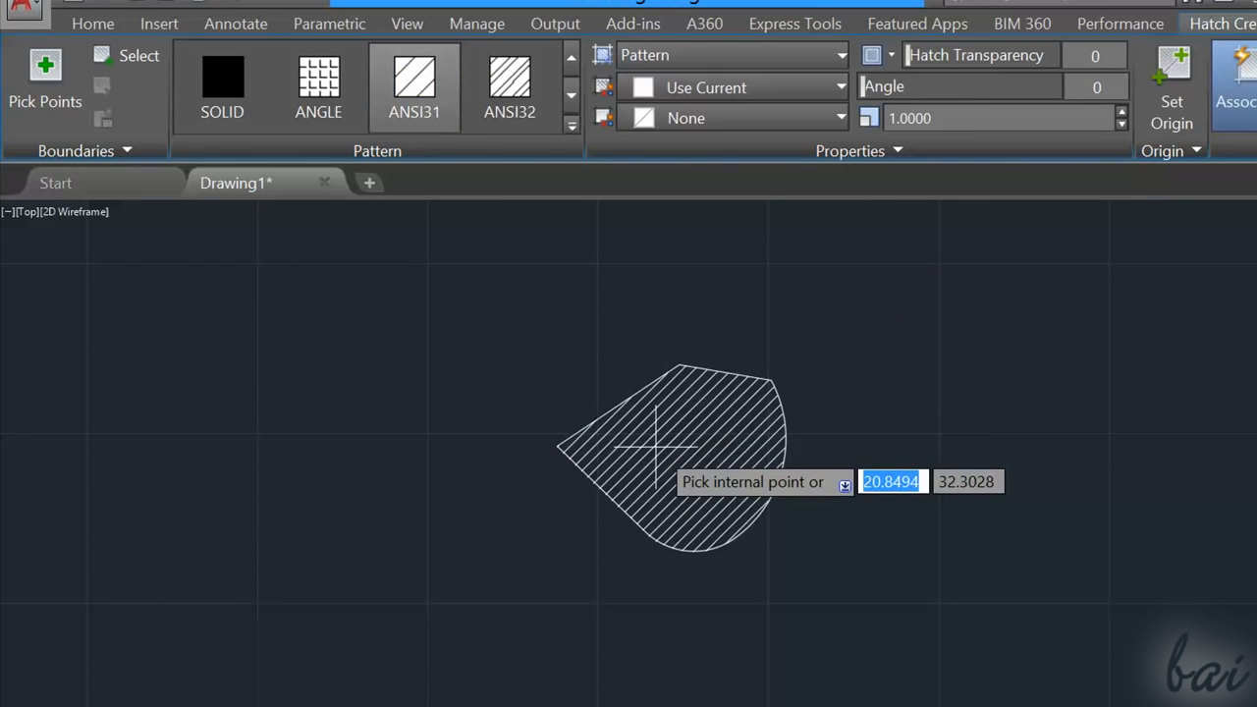
left_click(656, 446)
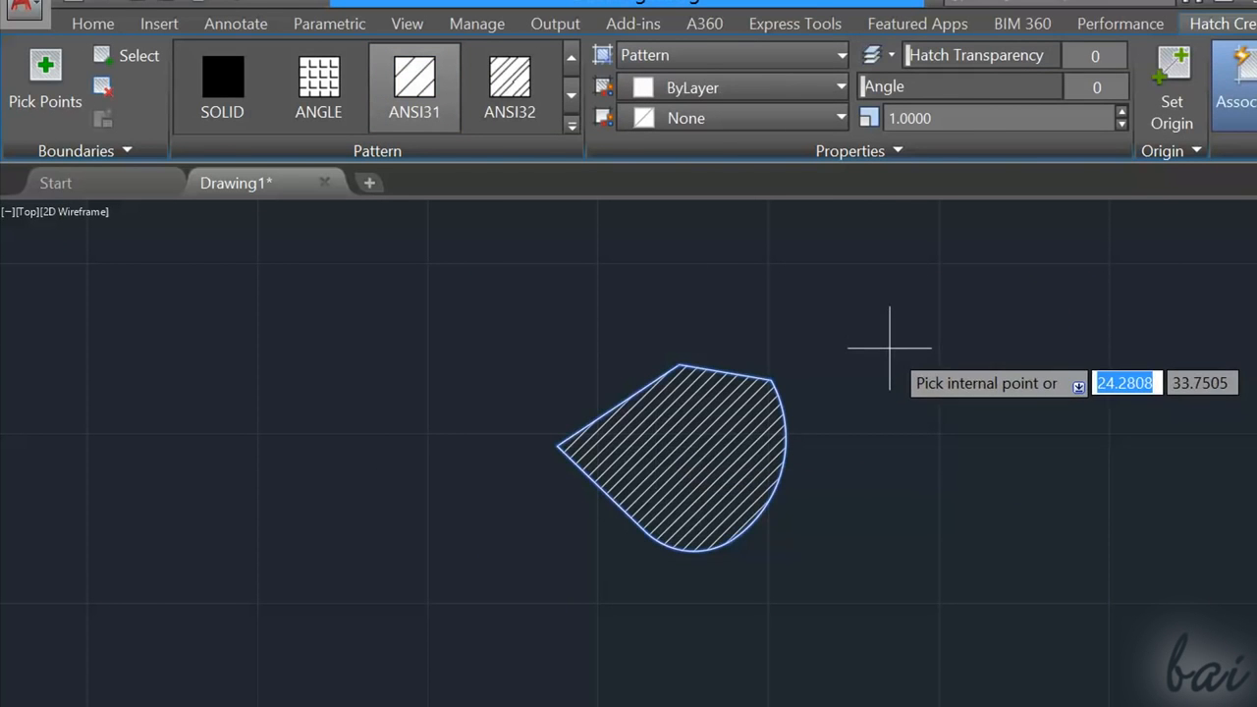
key("Return")
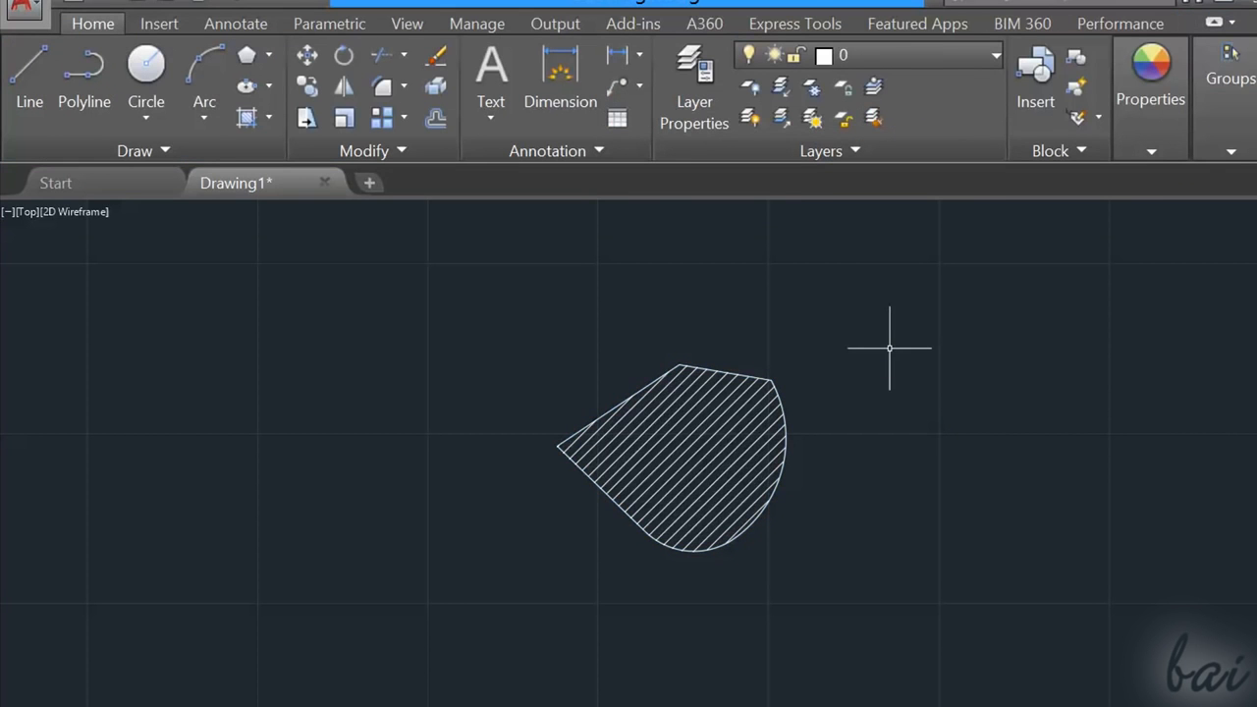
Move the ANSI31 hatch out of its boundary by its center grip, about 4.5 toward the upper right
left_click(725, 438)
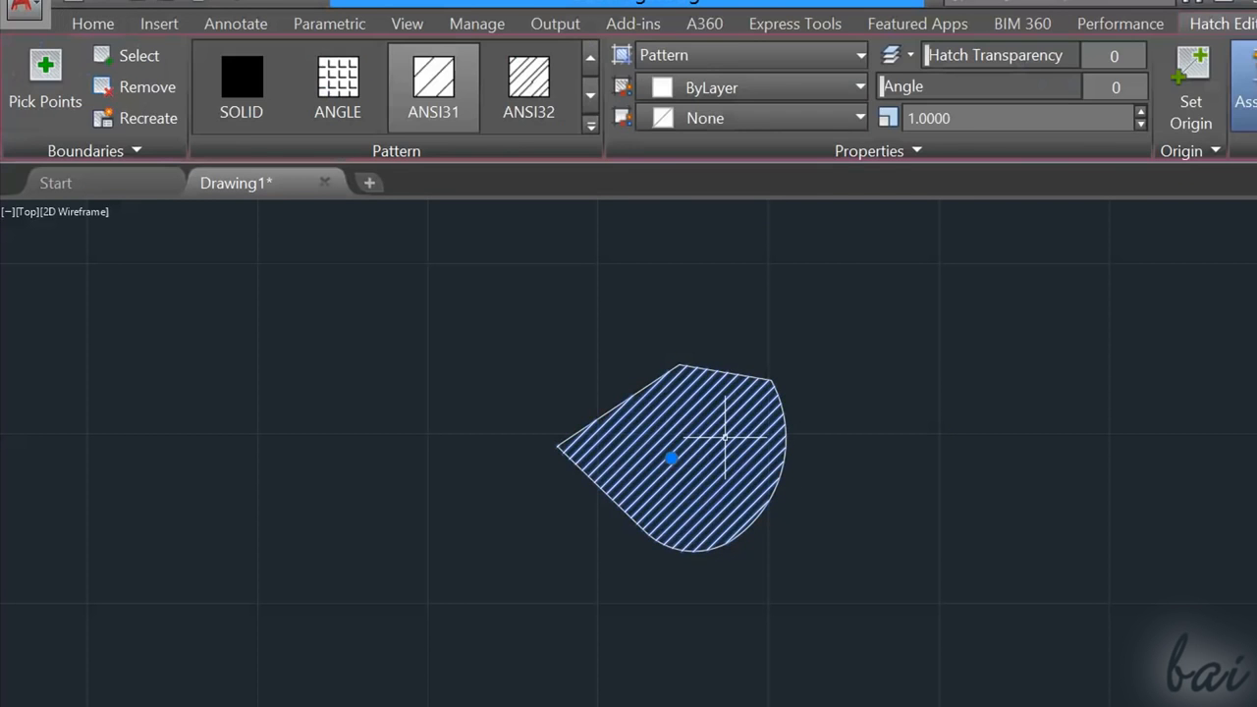
key("Escape")
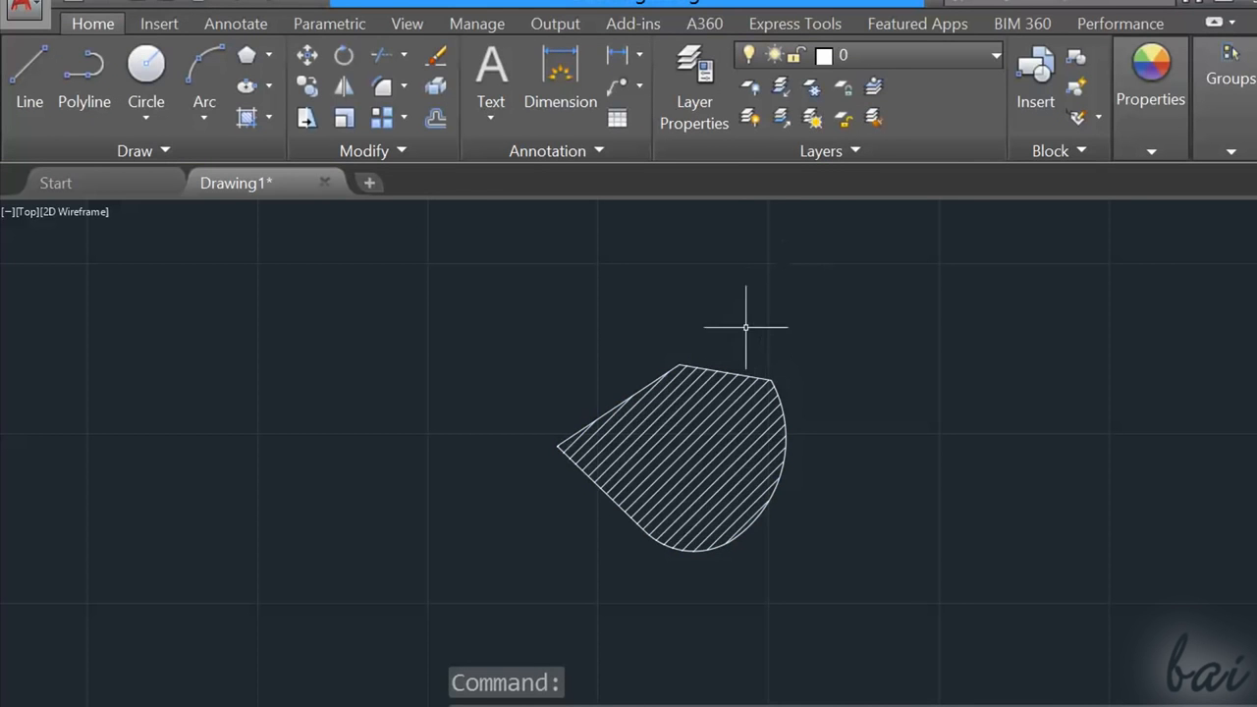
key("ctrl+z")
left_click(658, 458)
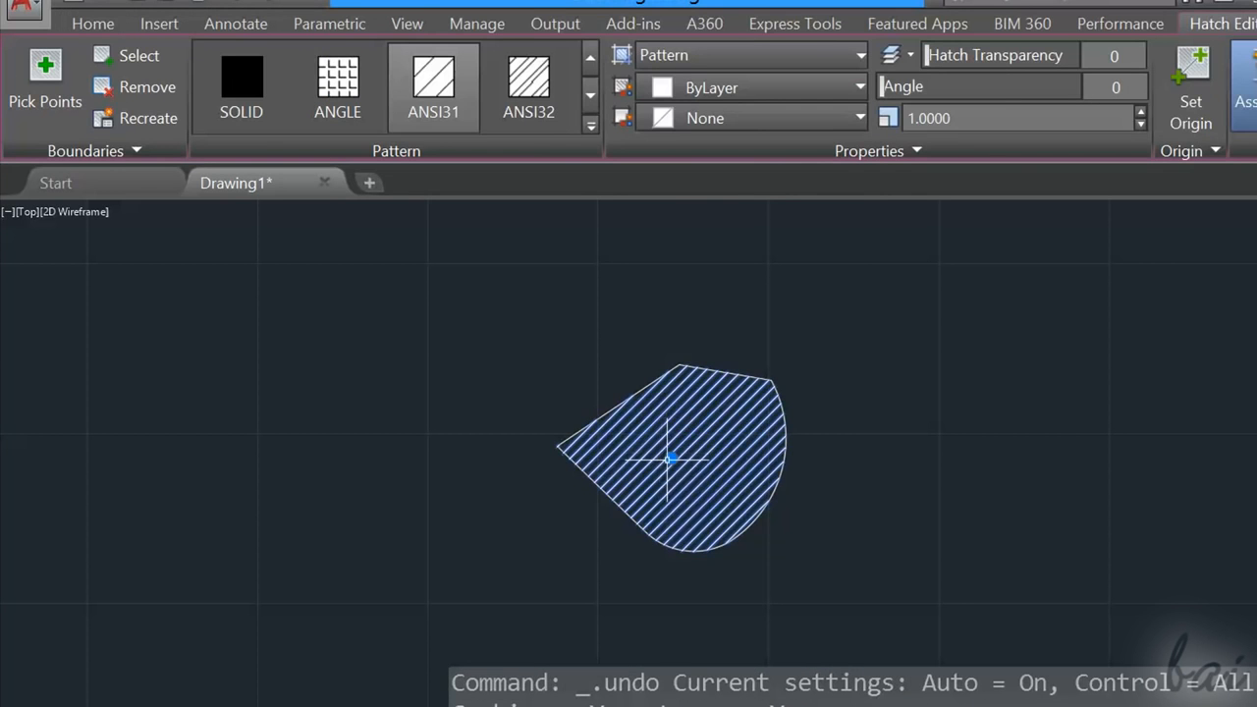
left_click(671, 462)
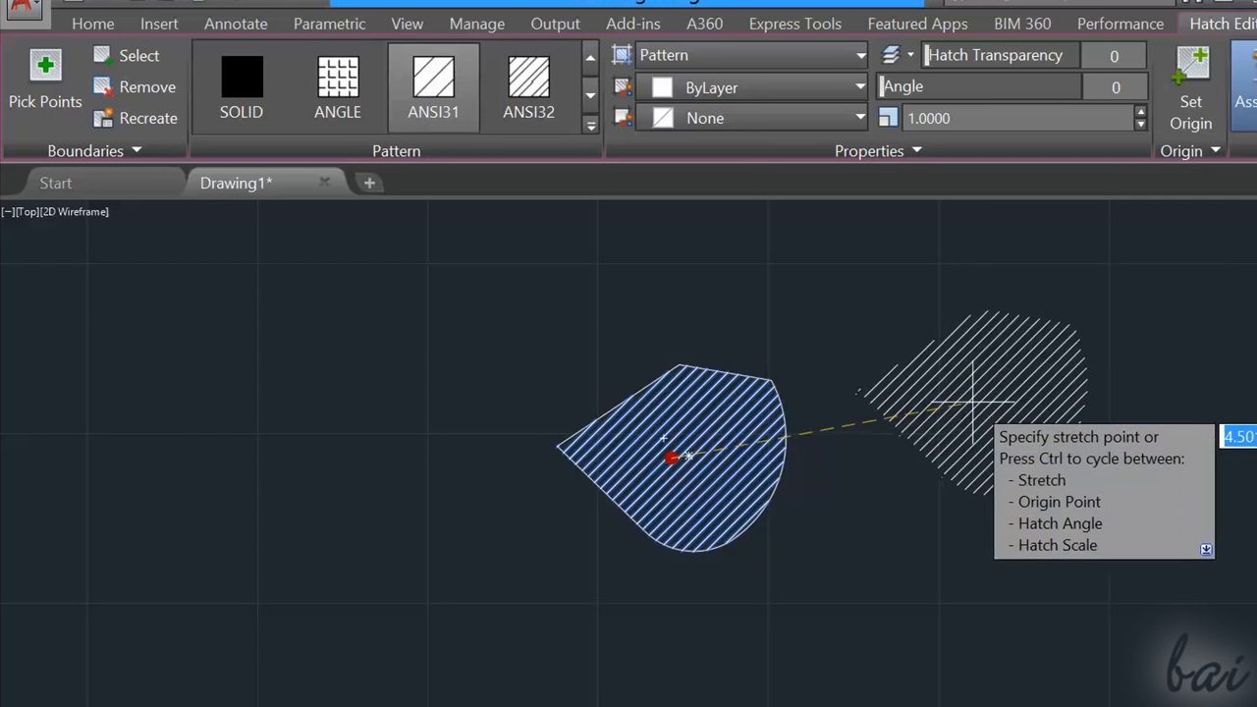
left_click(973, 402)
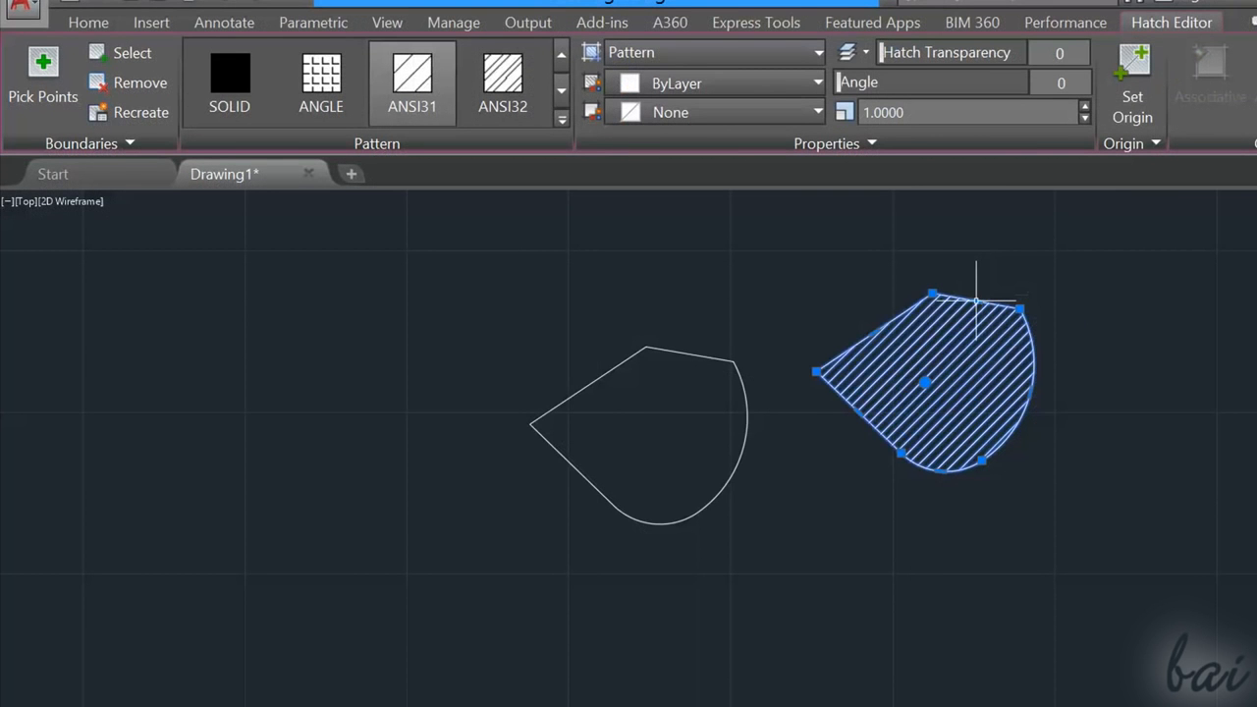
Convert the detached hatch's short upper edge to an arc bulging upward
mouse_move(977, 301)
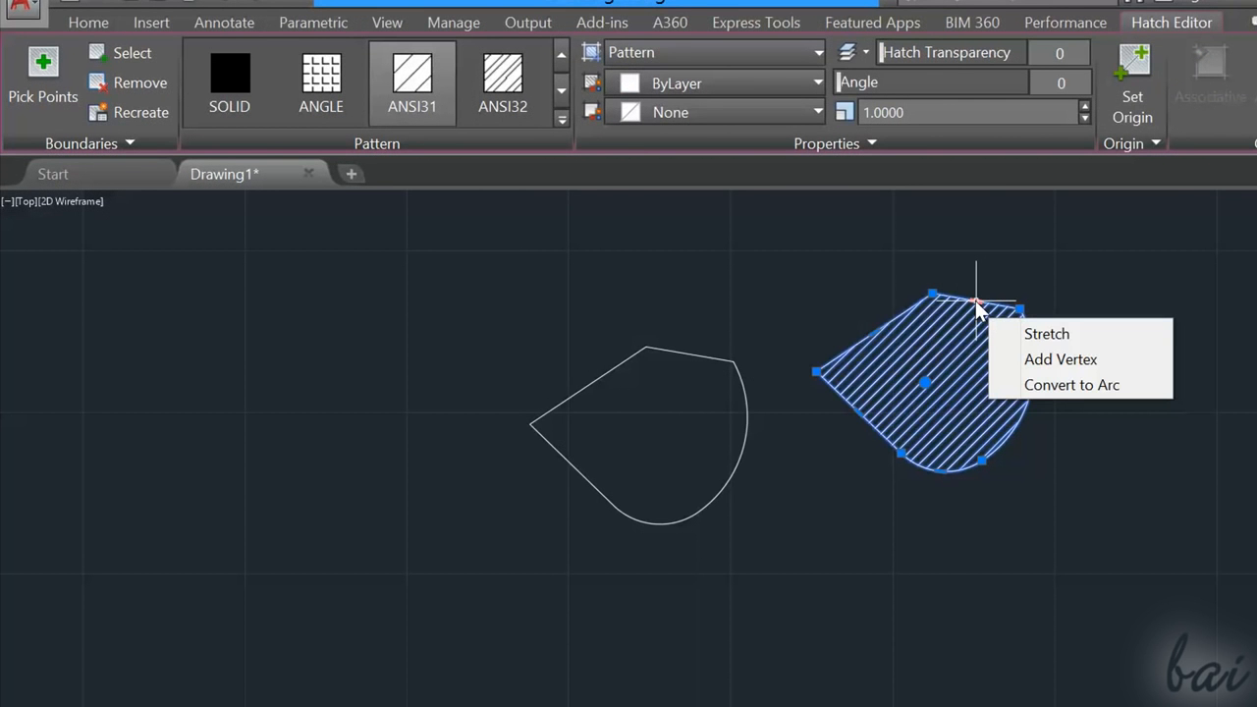
left_click(1065, 385)
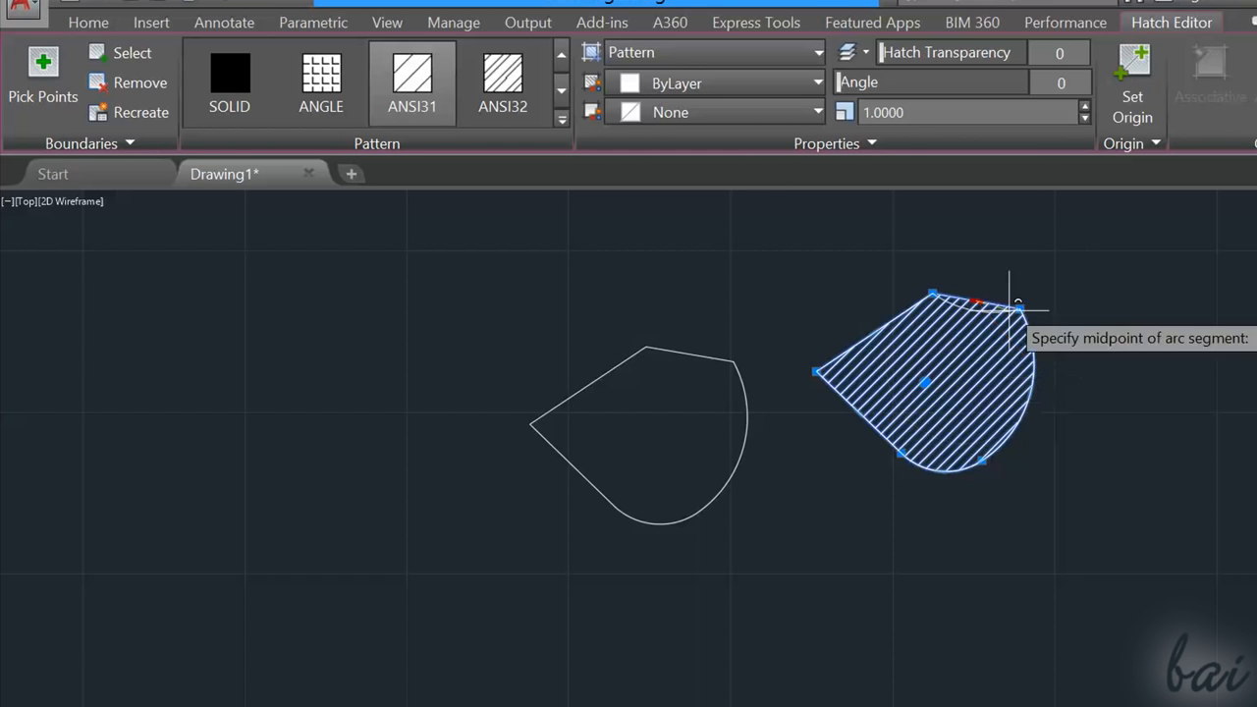
left_click(992, 246)
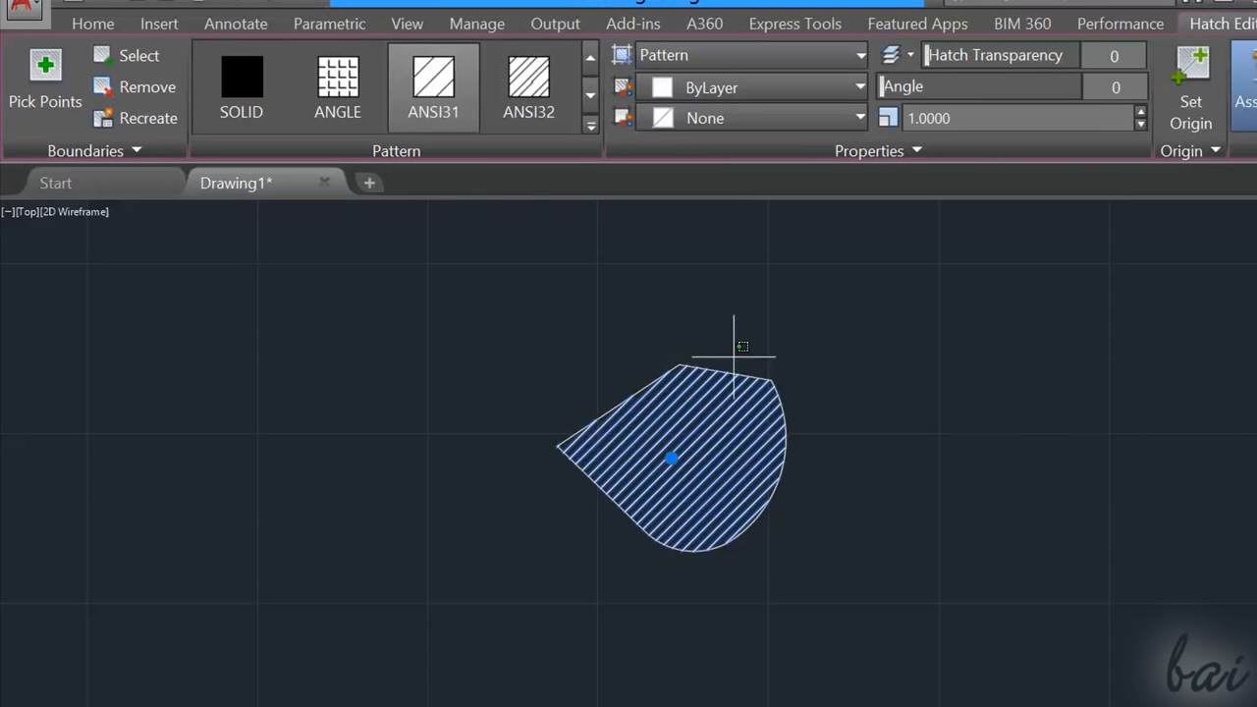
Convert the short upper edge of the associated hatch's boundary polyline to an arc bulging upward
left_click(699, 337)
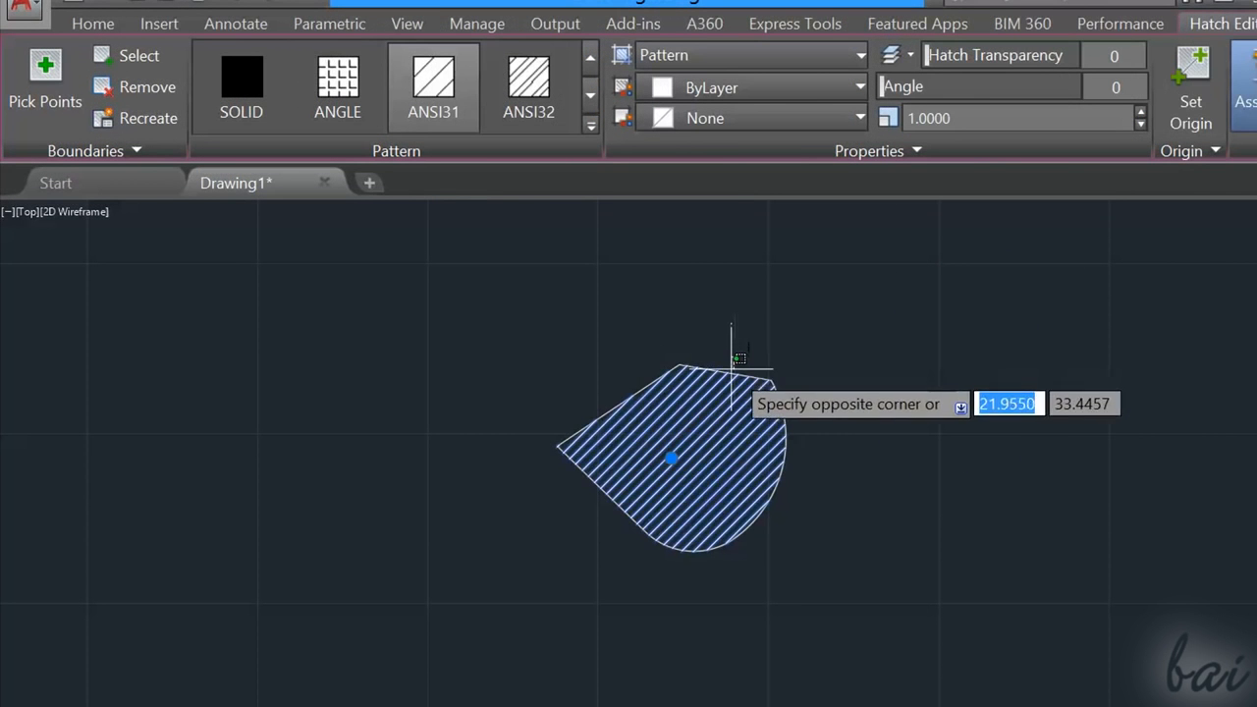
left_click(734, 370)
key("Escape")
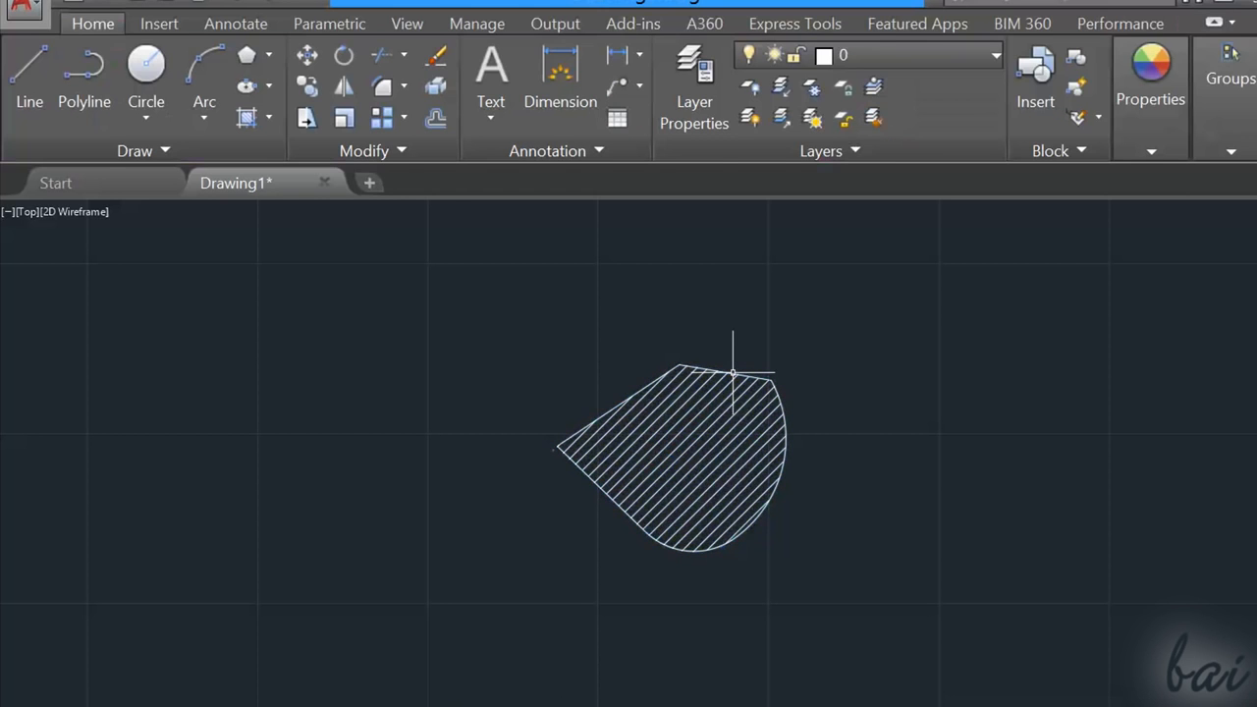
left_click(731, 374)
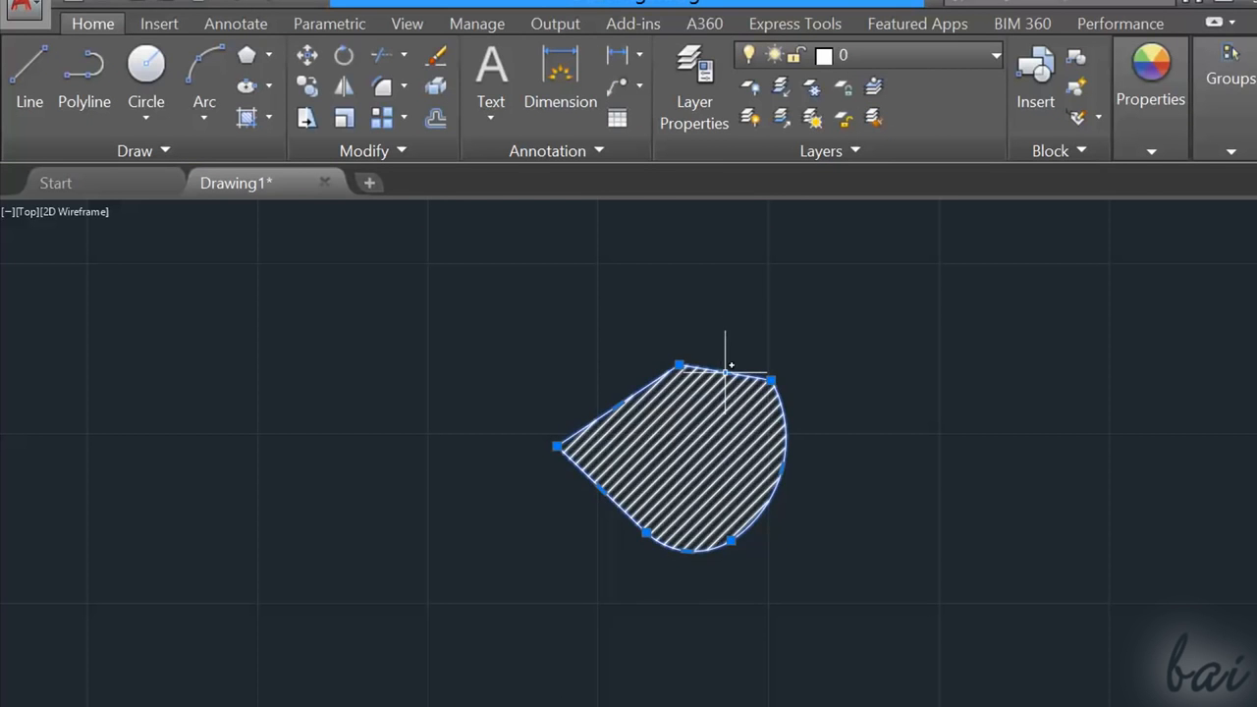
mouse_move(725, 373)
left_click(831, 464)
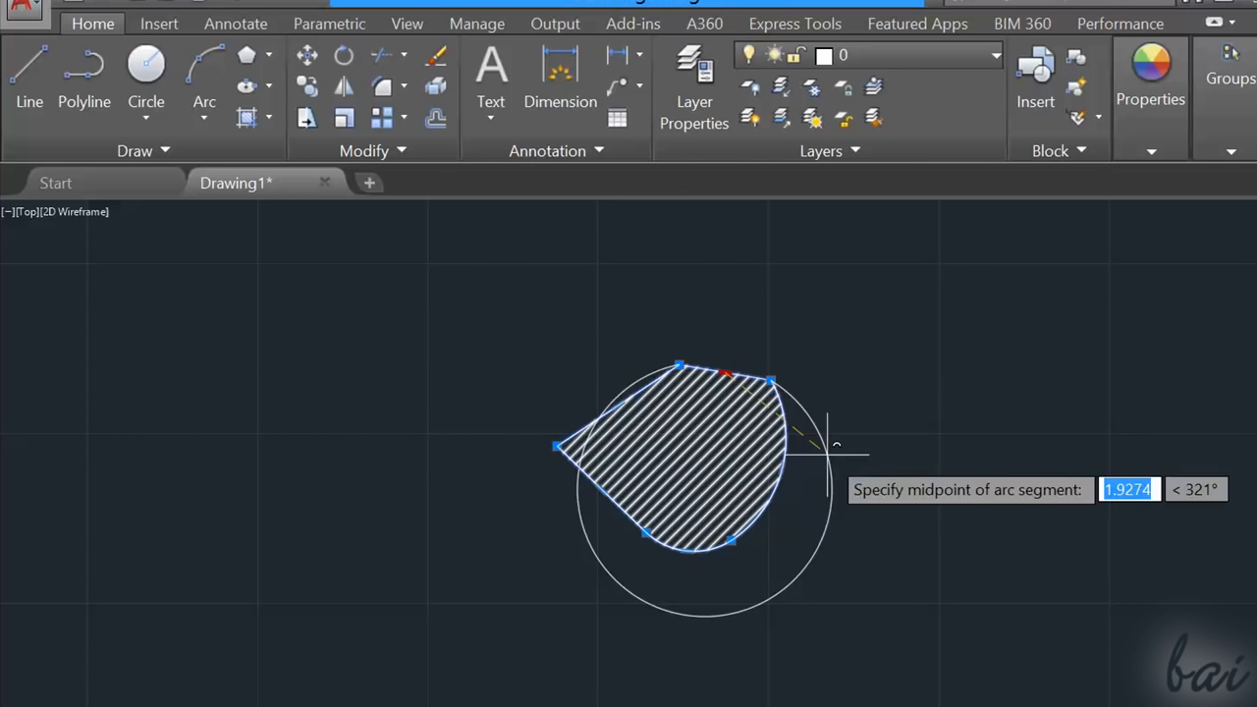
left_click(772, 291)
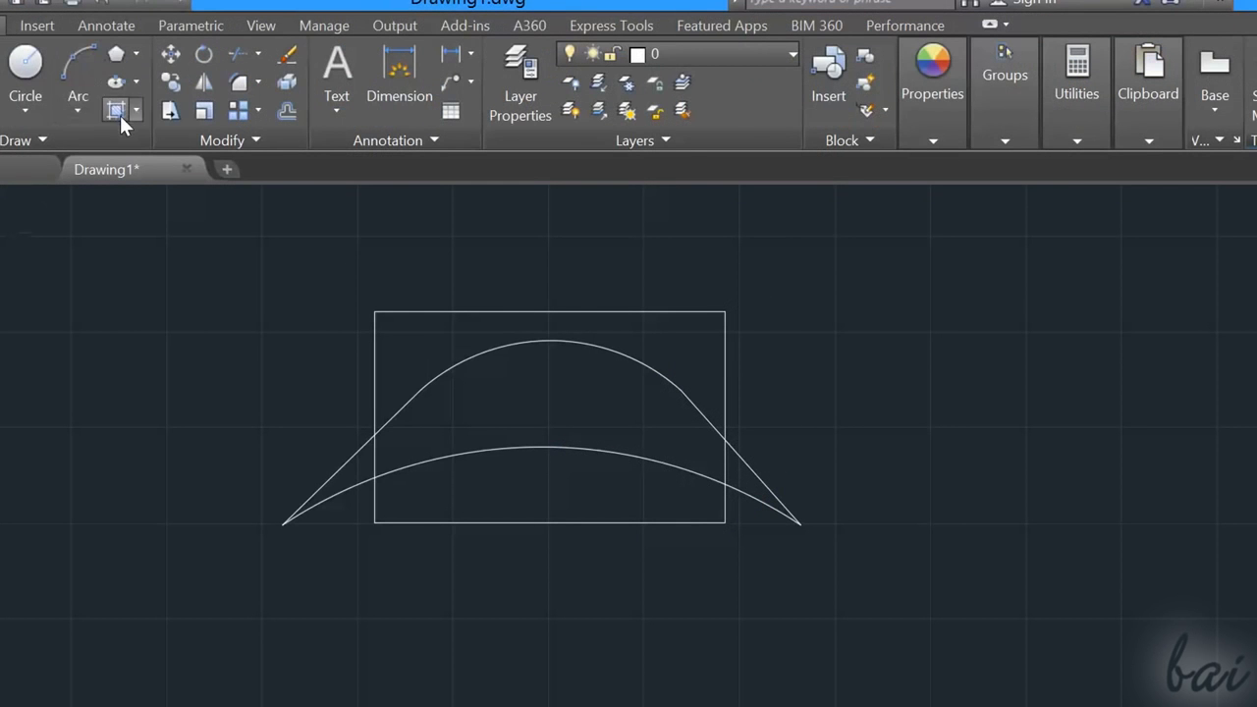
Hatch the area below the lower arc and both outer tips with ANSI31 as one combined hatch
left_click(118, 112)
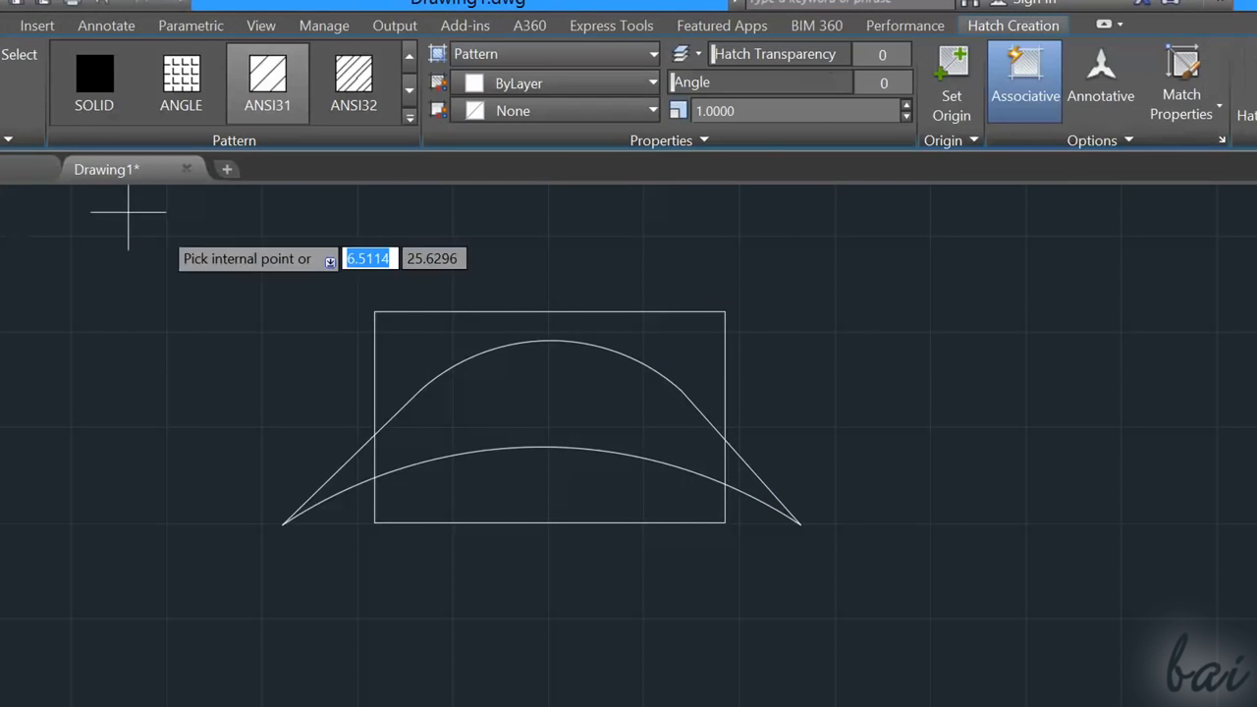
left_click(621, 503)
left_click(754, 487)
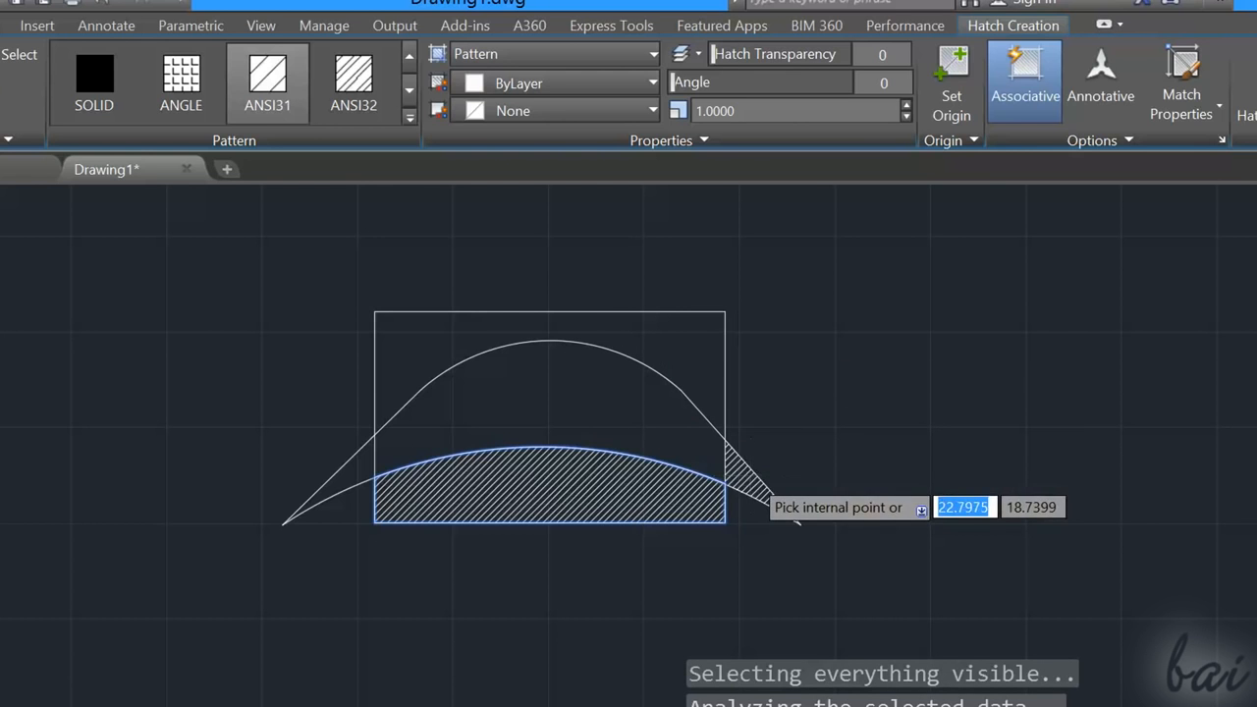
left_click(373, 481)
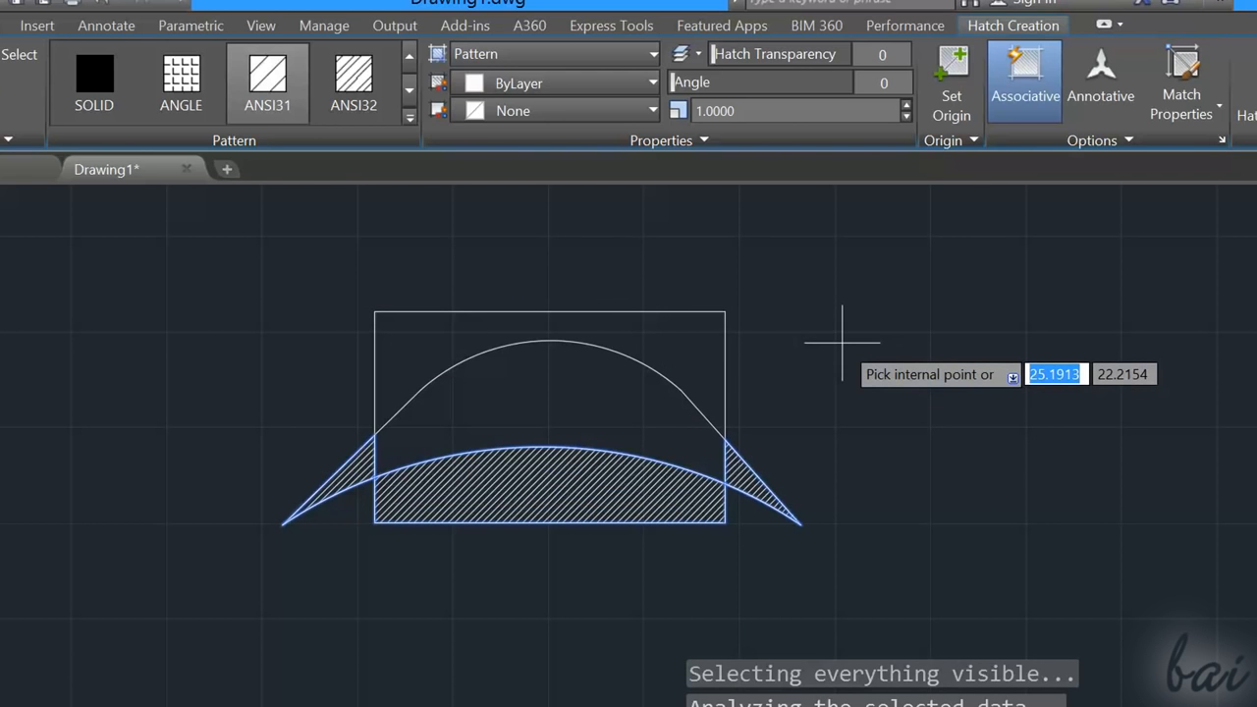
key("Return")
Try moving the combined hatch out toward the upper right by its center grip, and undo the move and the hatching
left_click(563, 480)
left_click(541, 480)
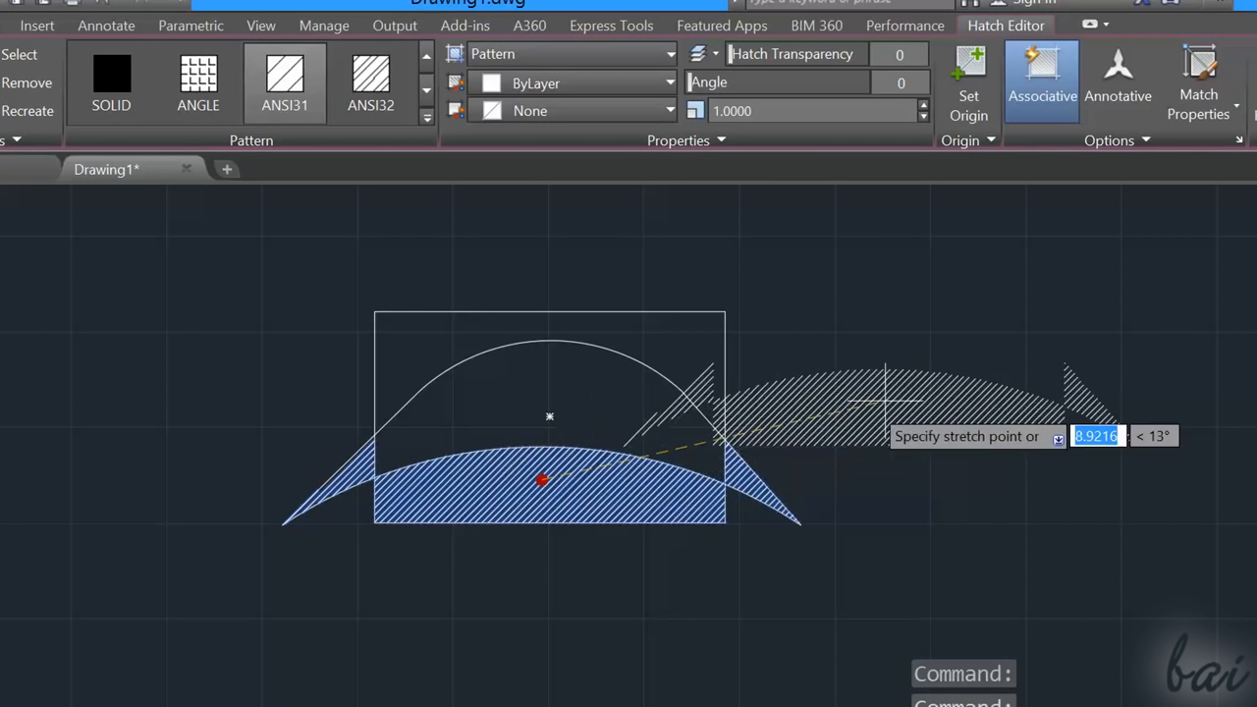
left_click(984, 359)
key("ctrl+z")
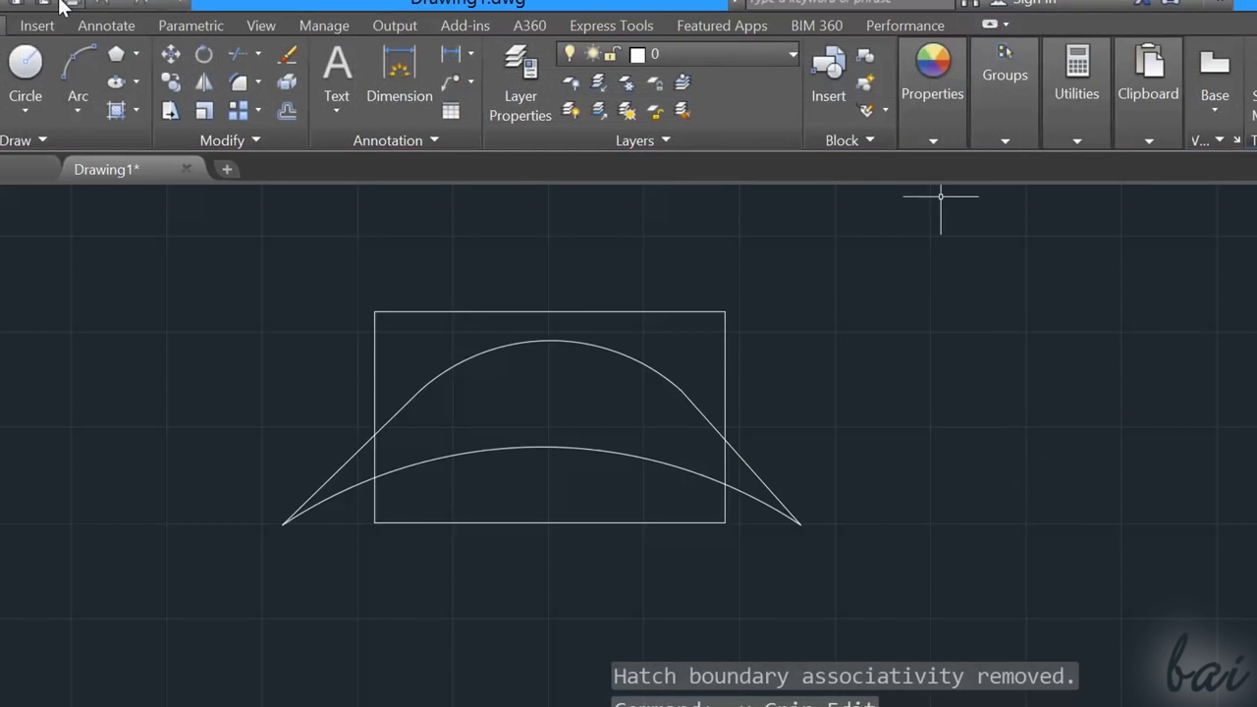
Create three separate ANSI31 hatches: one below the lower arc, one in the left tip and one in the right tip
left_click(117, 111)
left_click(534, 492)
key("Return")
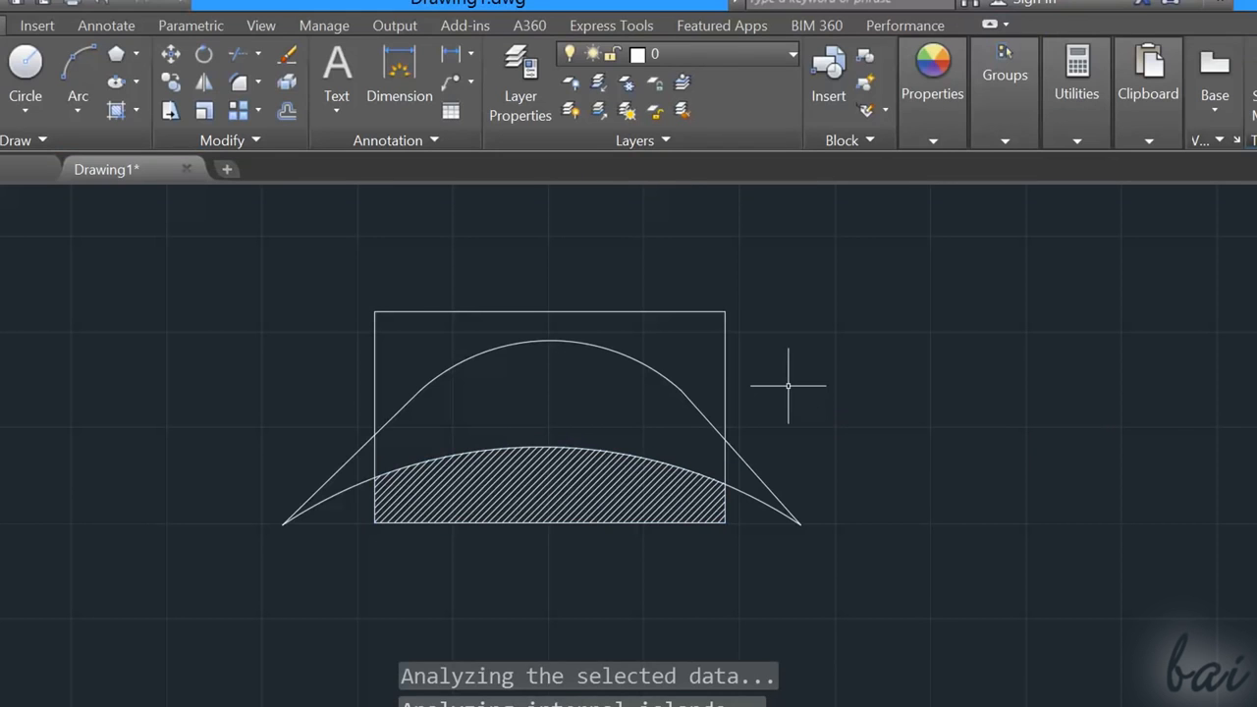
left_click(117, 111)
left_click(343, 475)
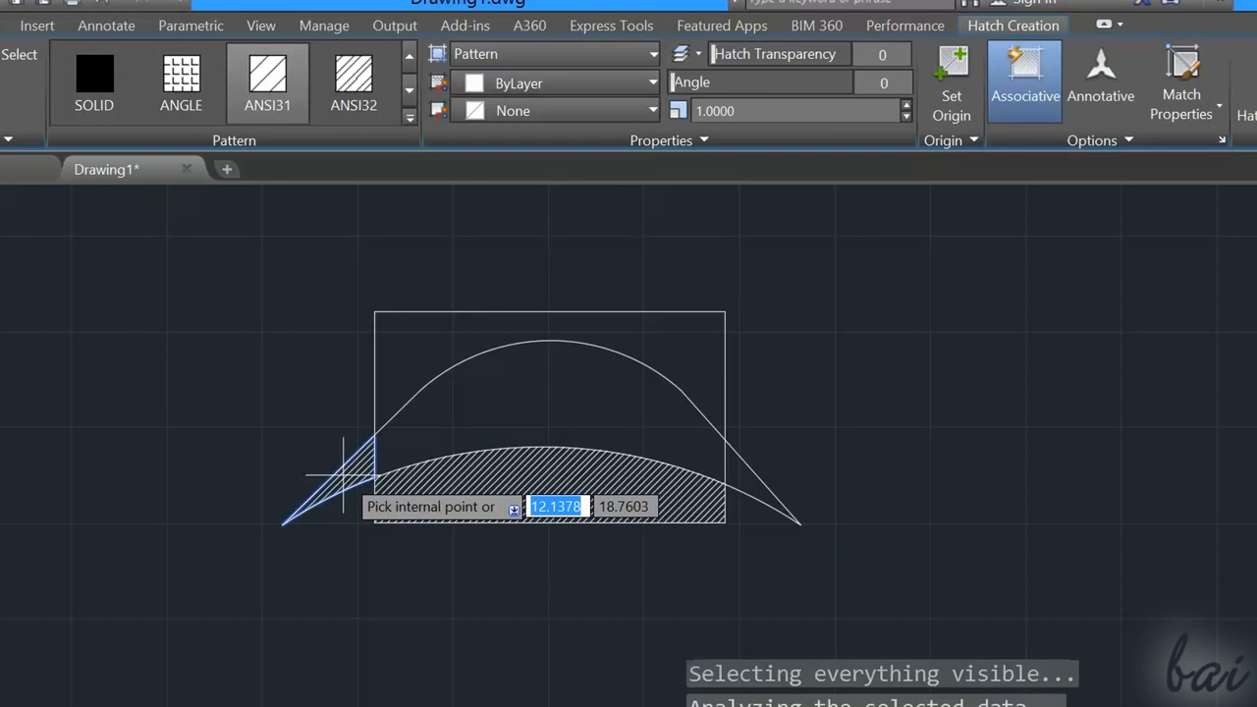
key("Return")
left_click(120, 114)
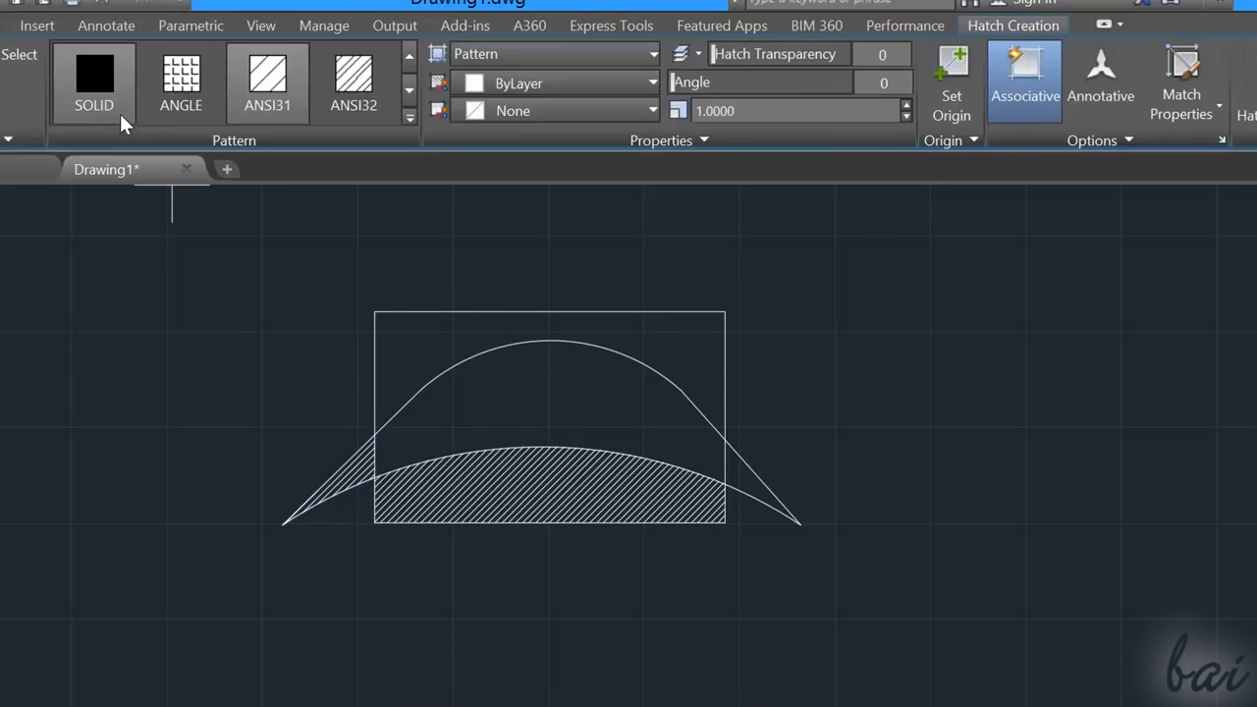
left_click(753, 478)
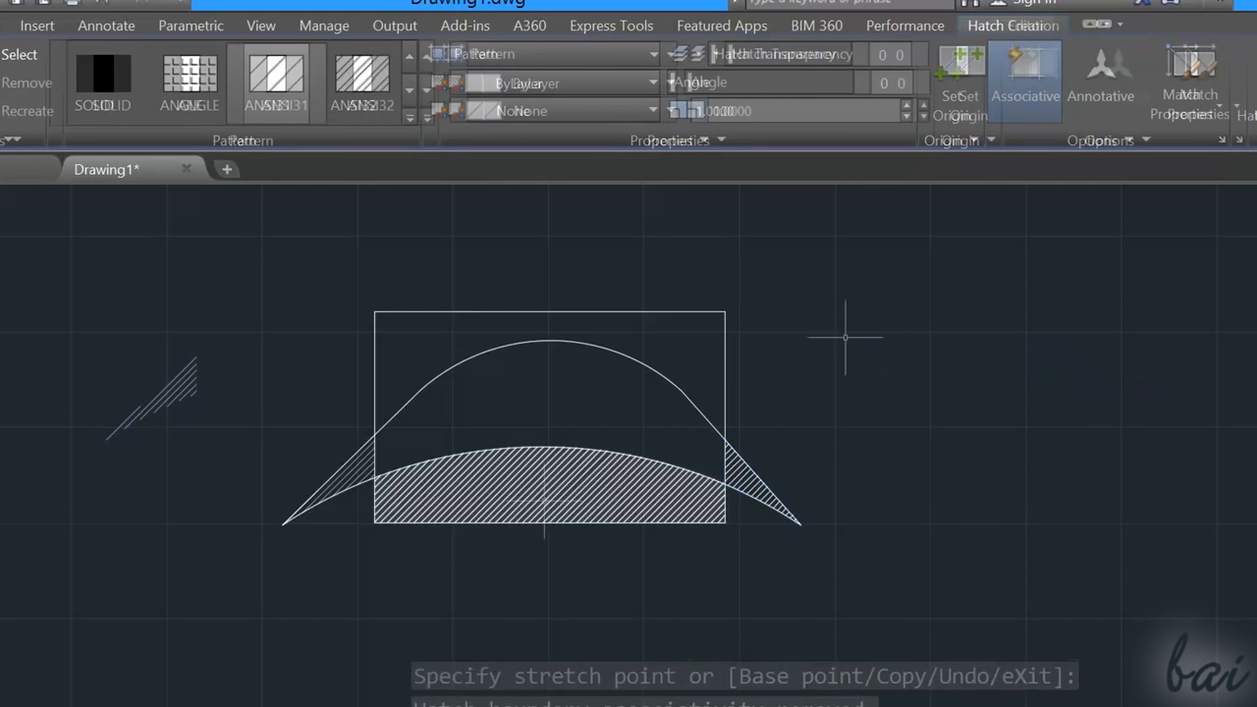
Move the middle hatch straight down and the right tip's hatch toward the upper right by their center grips
left_click(511, 496)
left_click(548, 484)
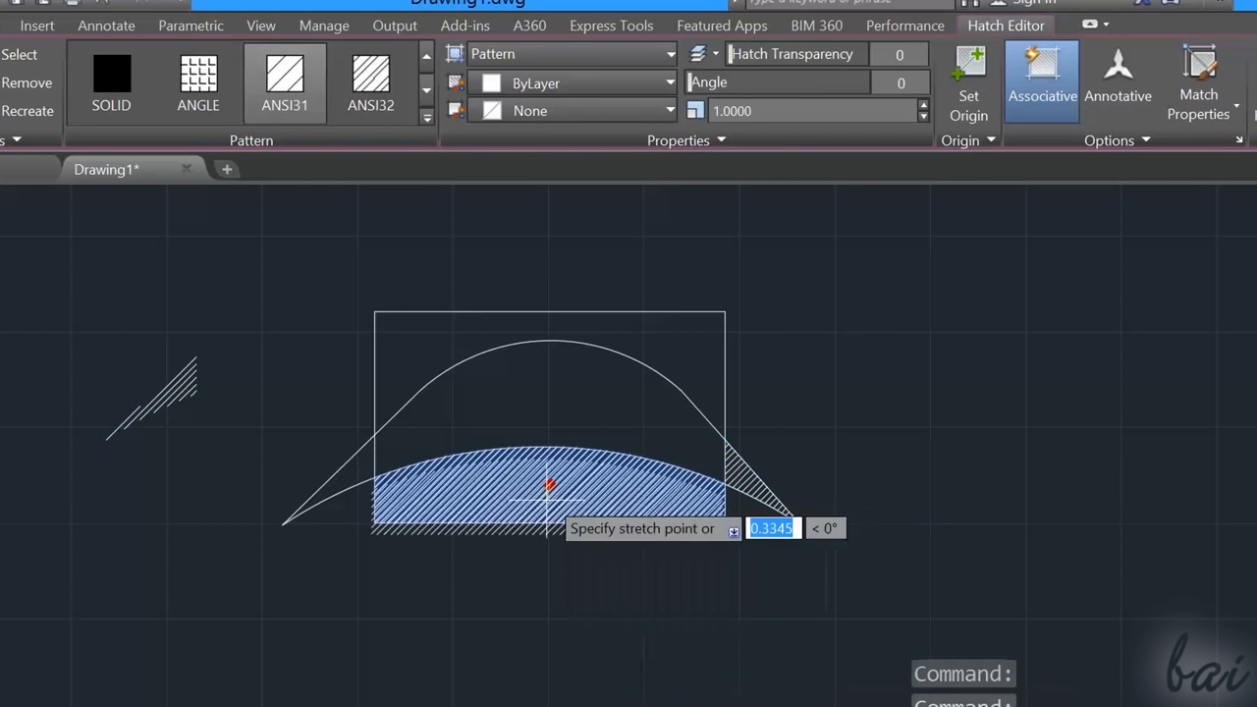
left_click(548, 597)
key("Escape")
left_click(751, 491)
left_click(772, 500)
left_click(851, 388)
key("Escape")
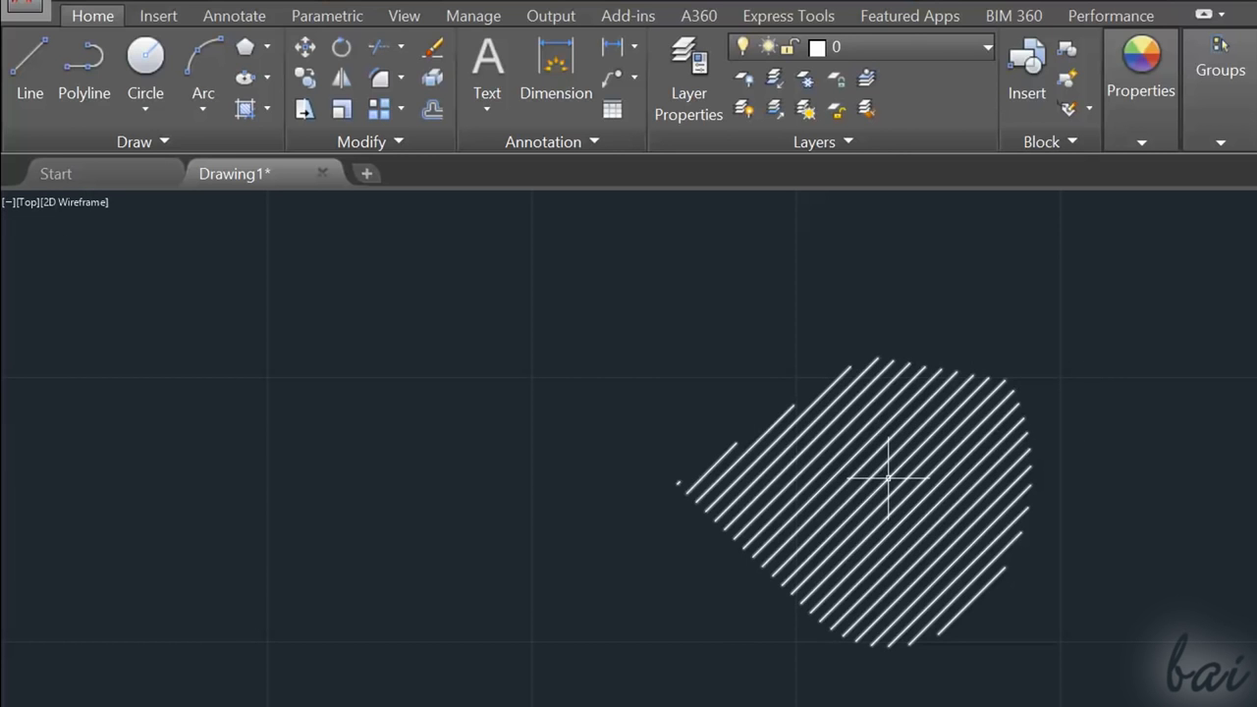
Recreate the boundary of the outline-less ANSI31 hatch as a polyline and associate the hatch with it
left_click(954, 449)
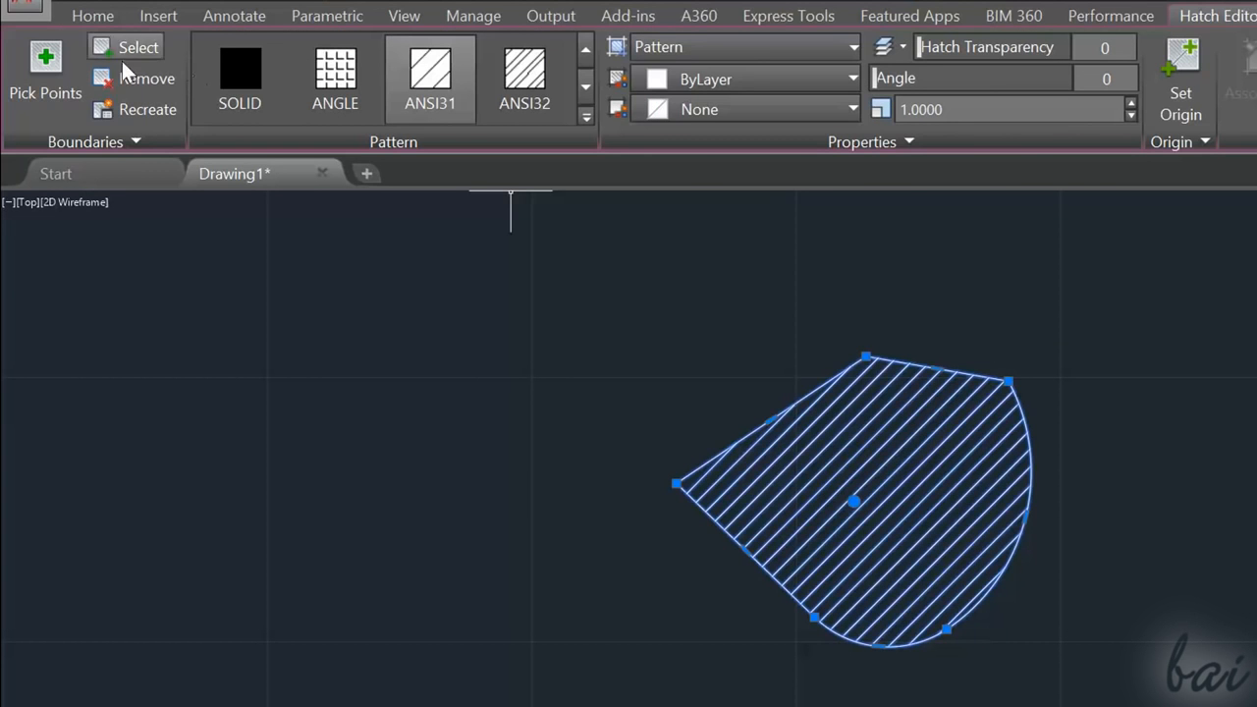
left_click(137, 110)
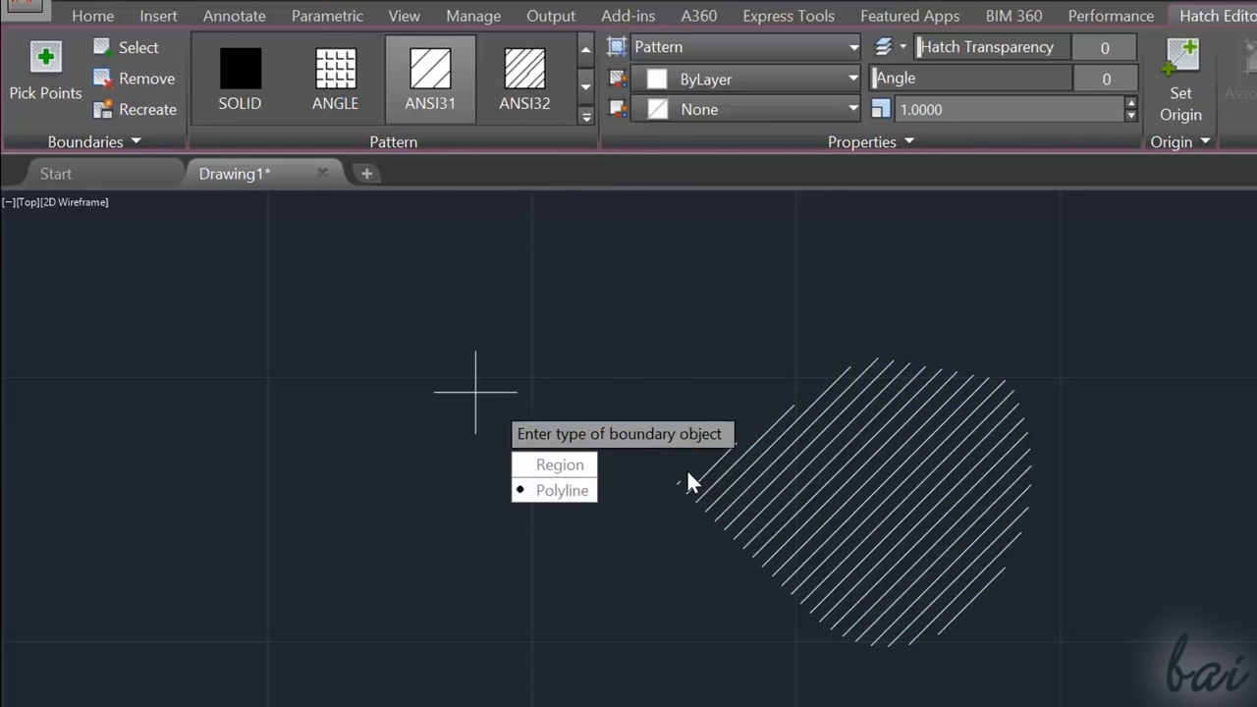
key("Return")
key("Down")
key("Up")
key("Return")
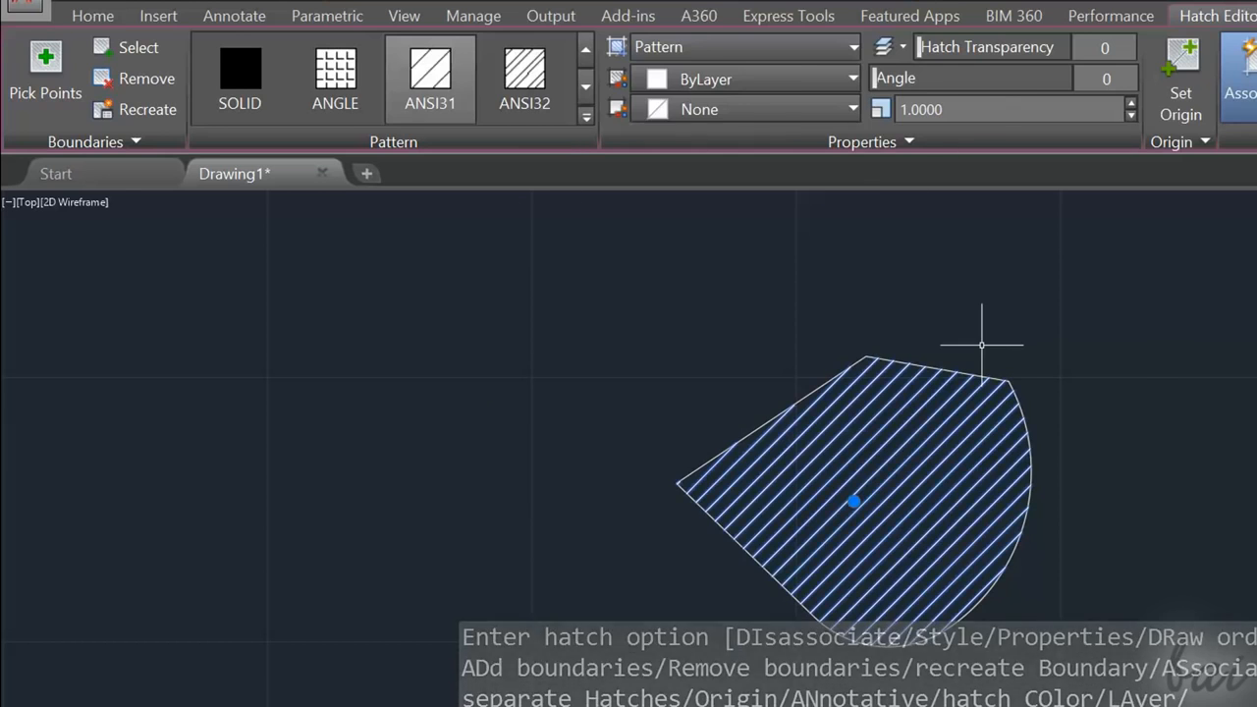
key("Escape")
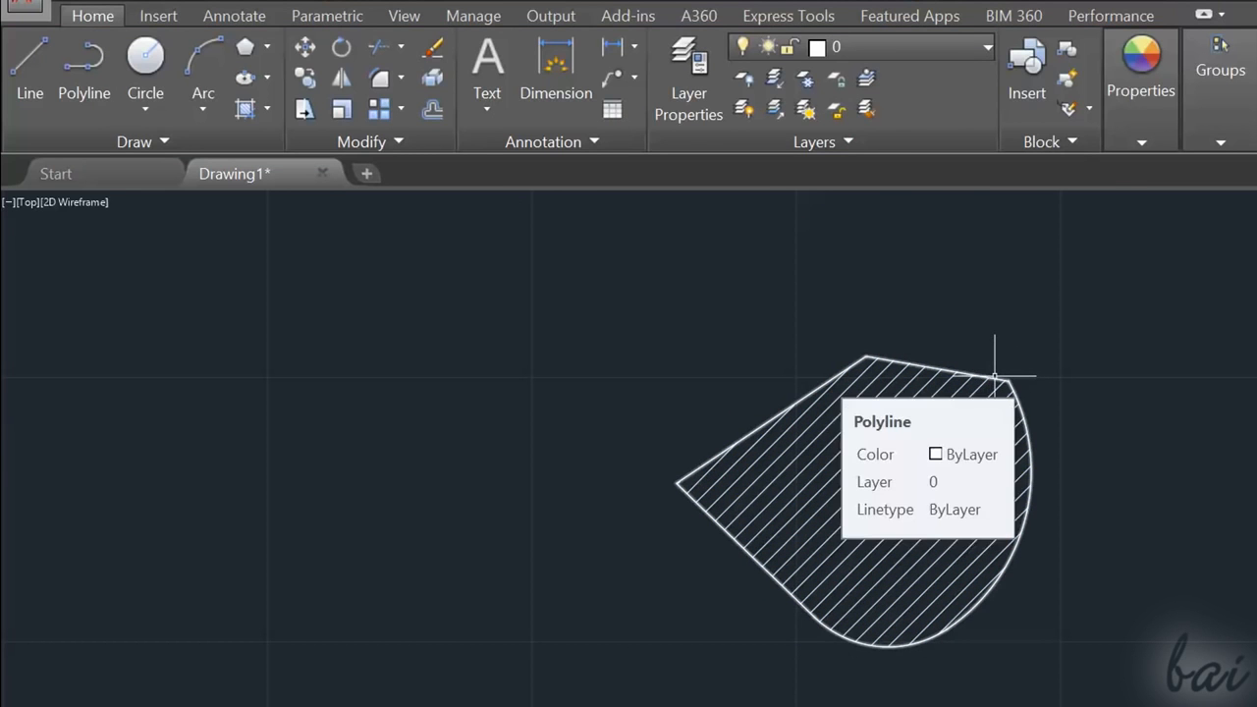
left_click(995, 376)
key("Escape")
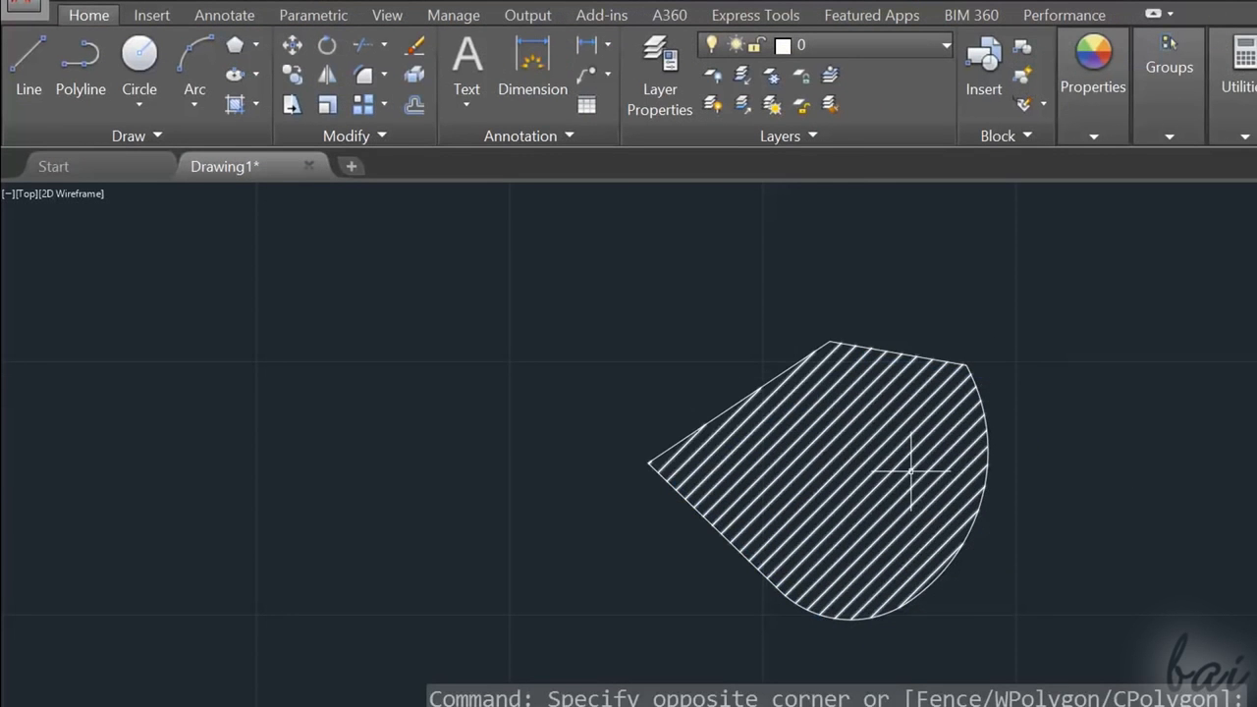
Change the hatch to a Solid fill in the blue color 41,49,137 and set its transparency to 4
left_click(911, 471)
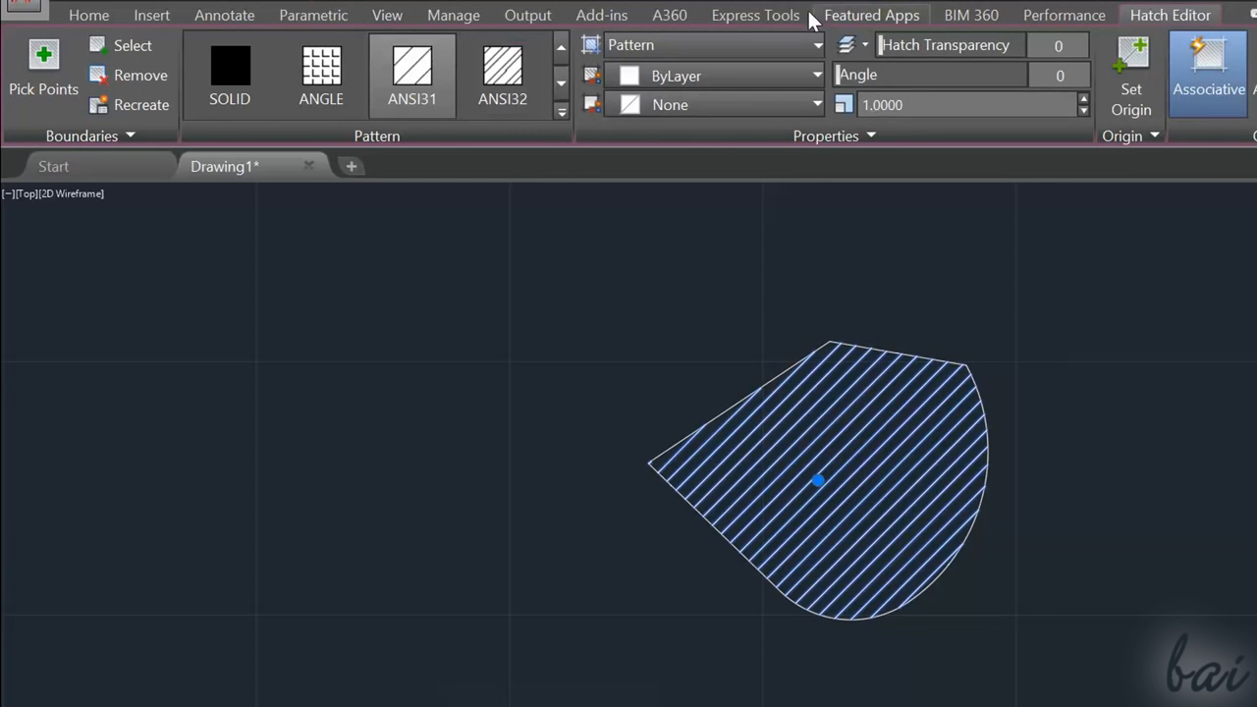
left_click(784, 44)
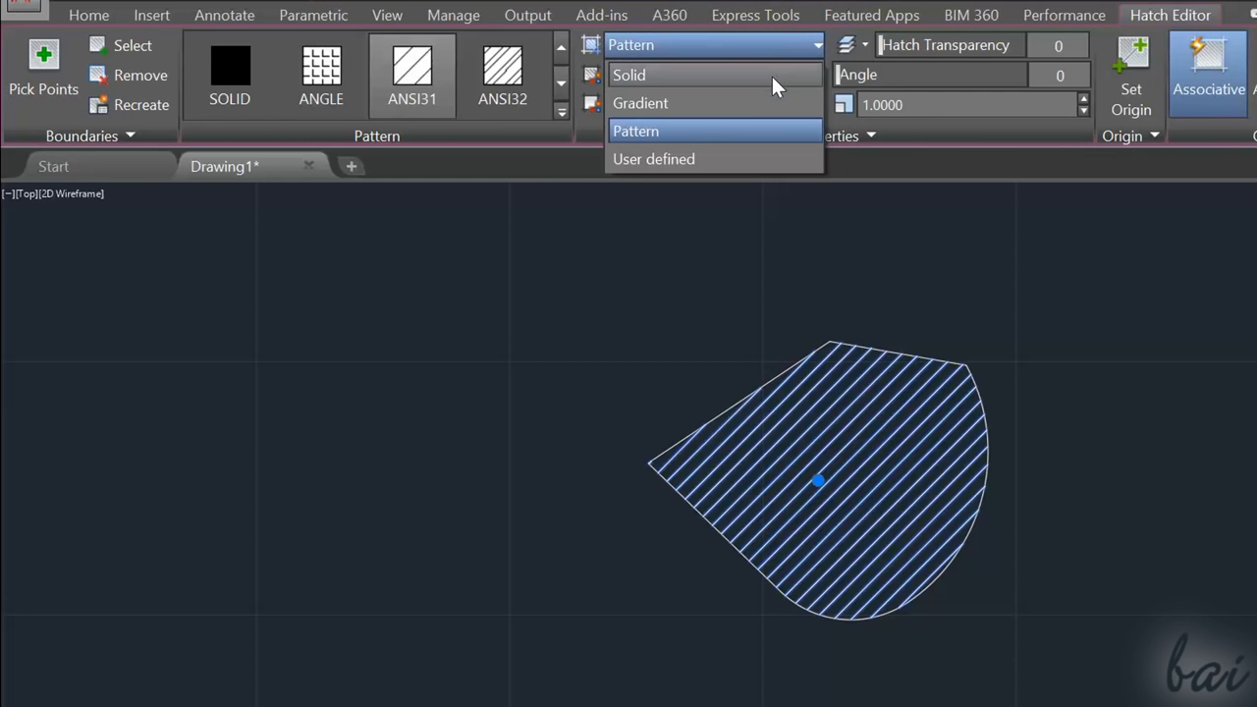
left_click(771, 76)
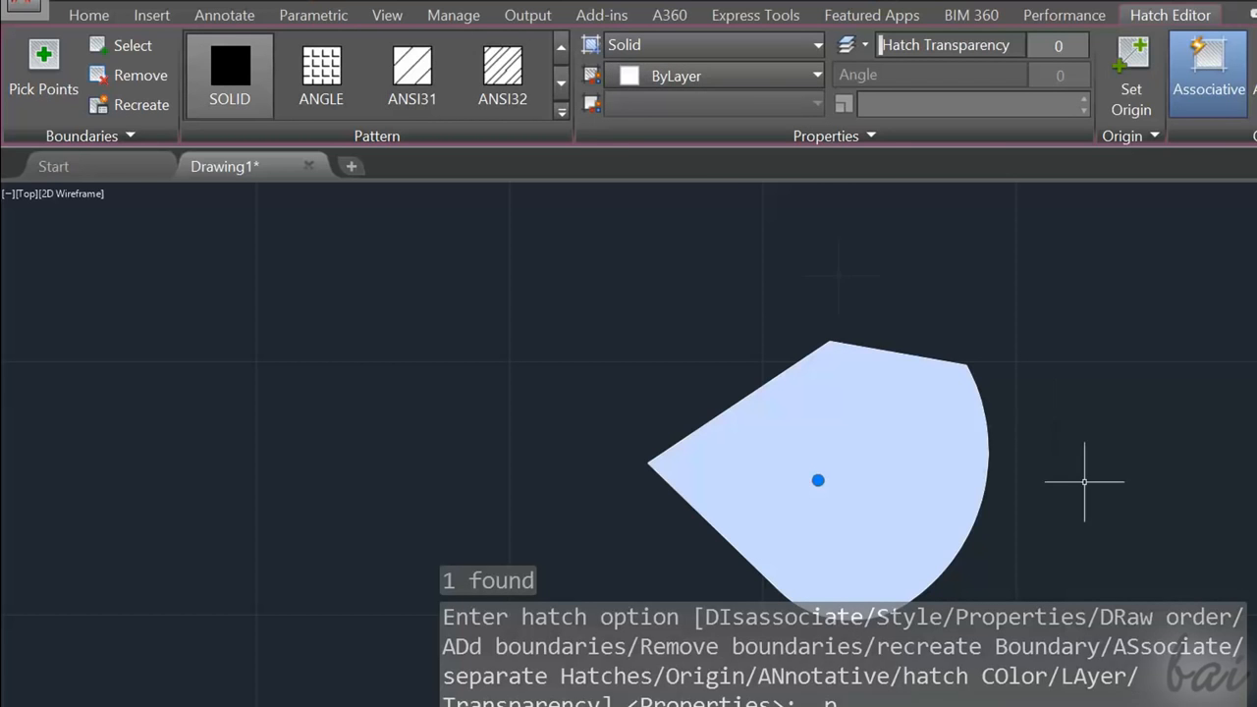
left_click(687, 77)
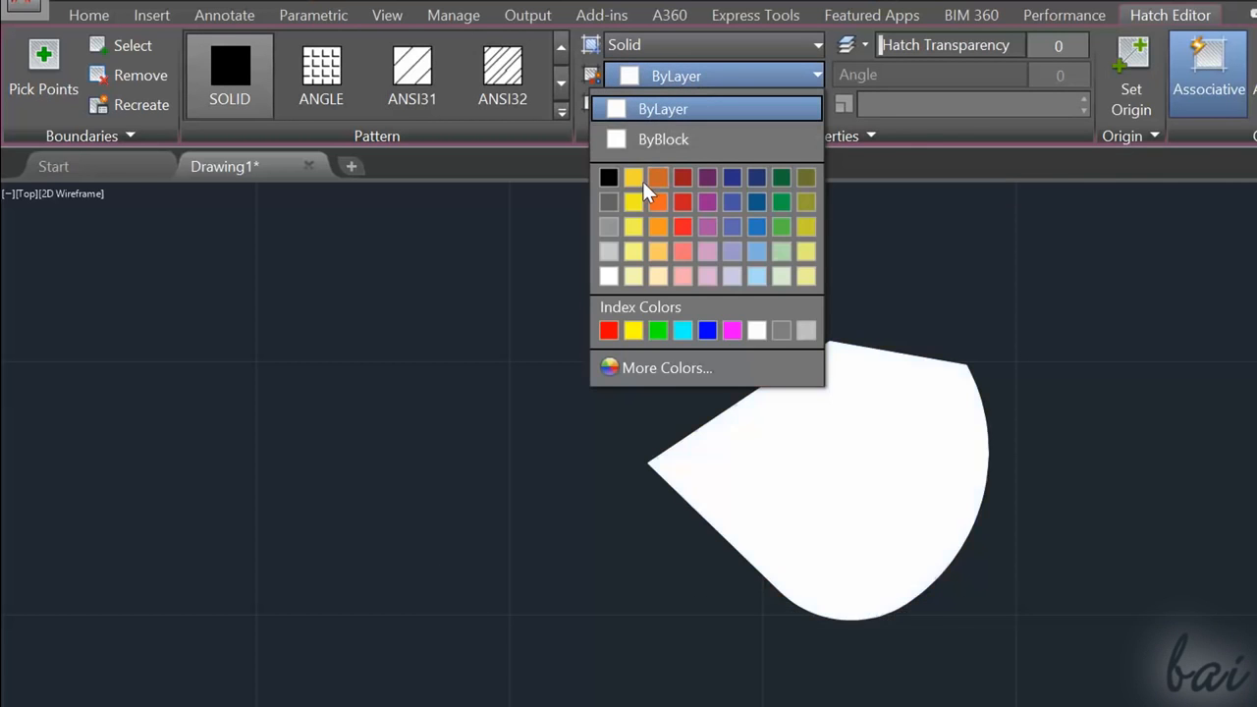
left_click(730, 179)
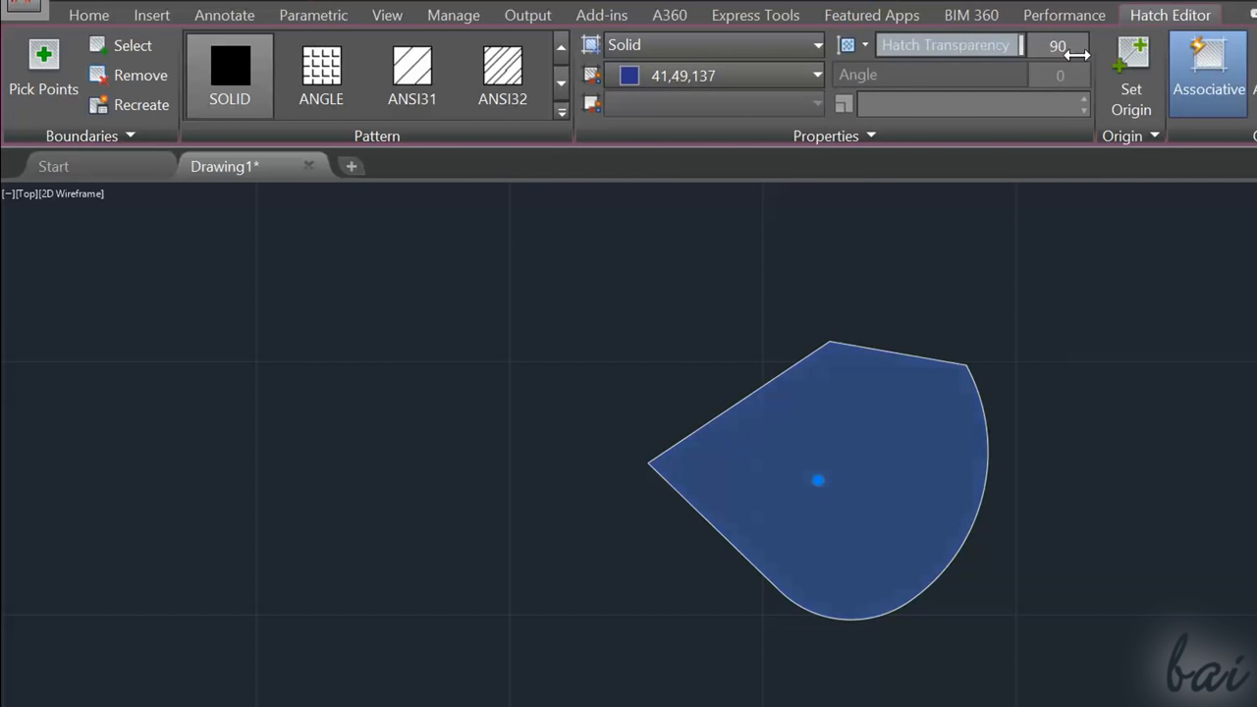
left_click_drag(1077, 55, 855, 45)
mouse_move(776, 39)
left_mouse_down()
mouse_move(1078, 49)
mouse_move(884, 44)
left_mouse_up()
Change the hatch to a Gradient fill with 237,31,36 as first color and Magenta as second color
left_click(698, 45)
left_click(681, 103)
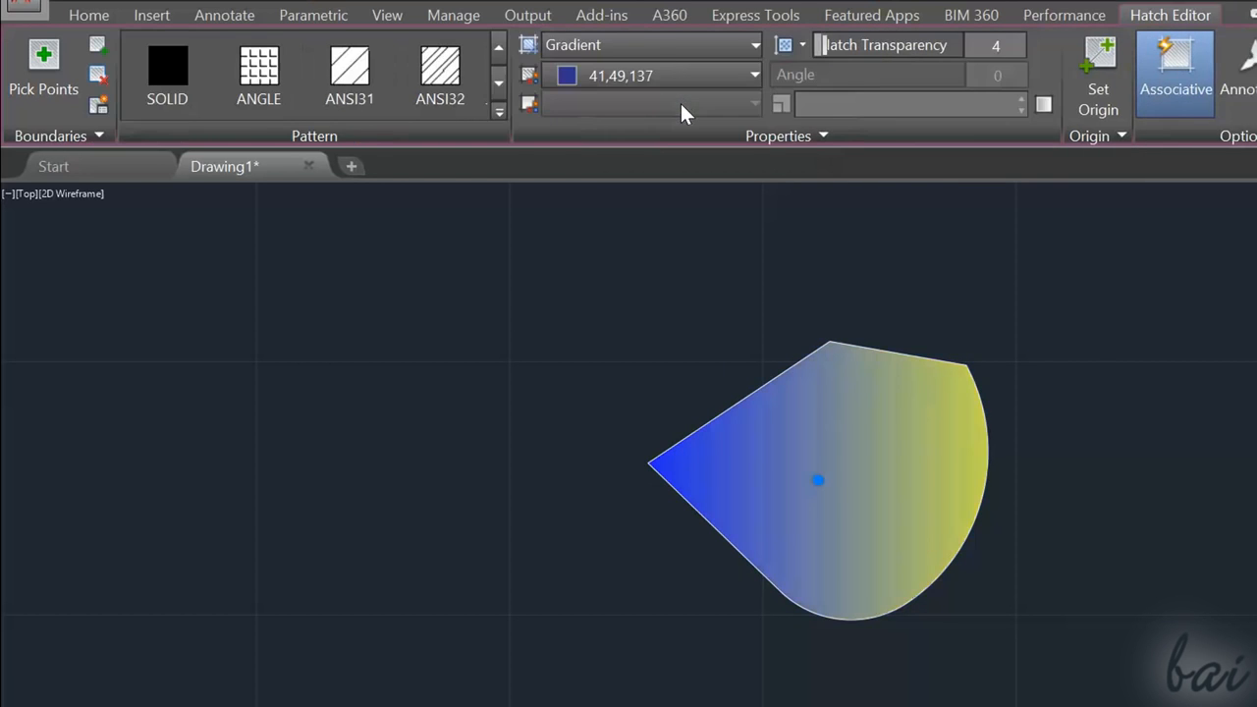
left_click(731, 74)
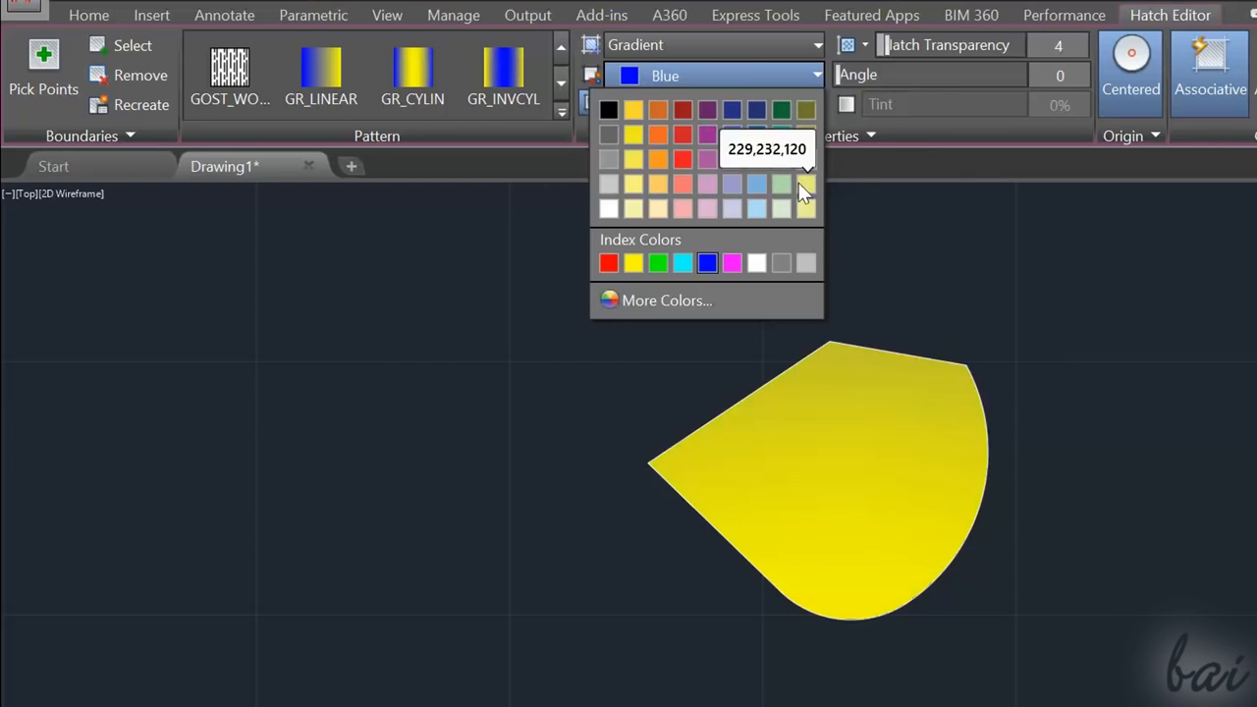
left_click(681, 160)
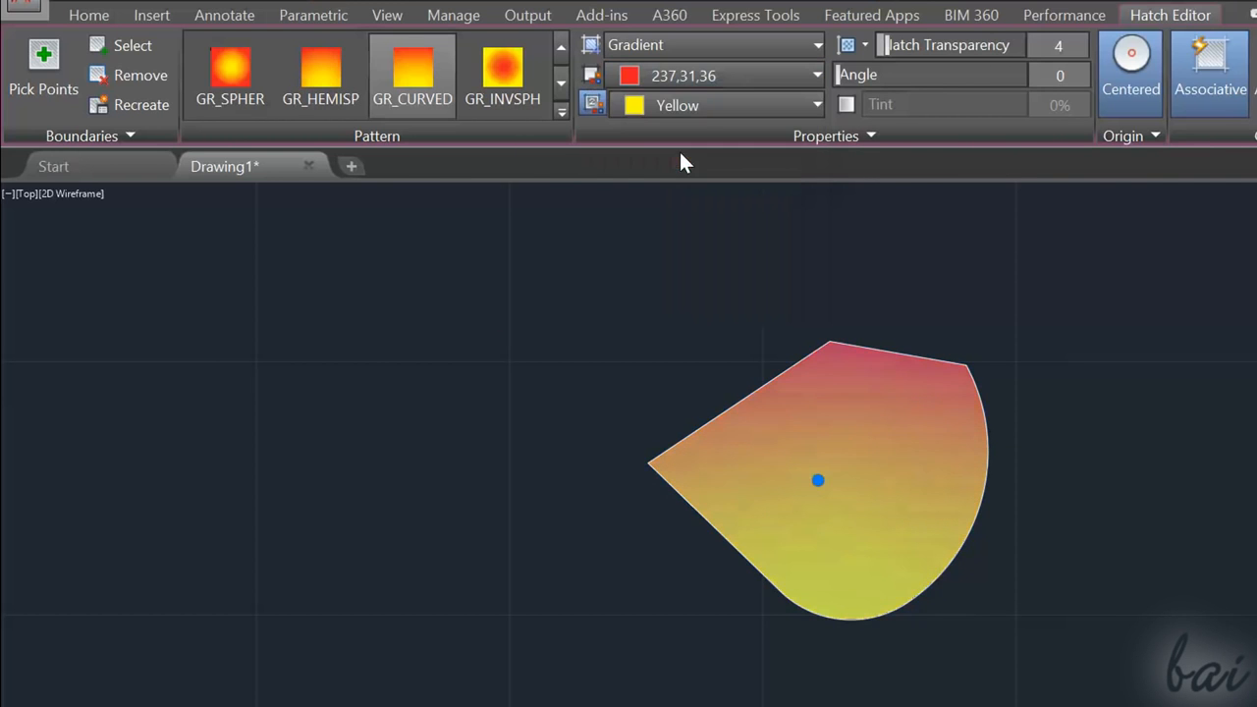
left_click(700, 103)
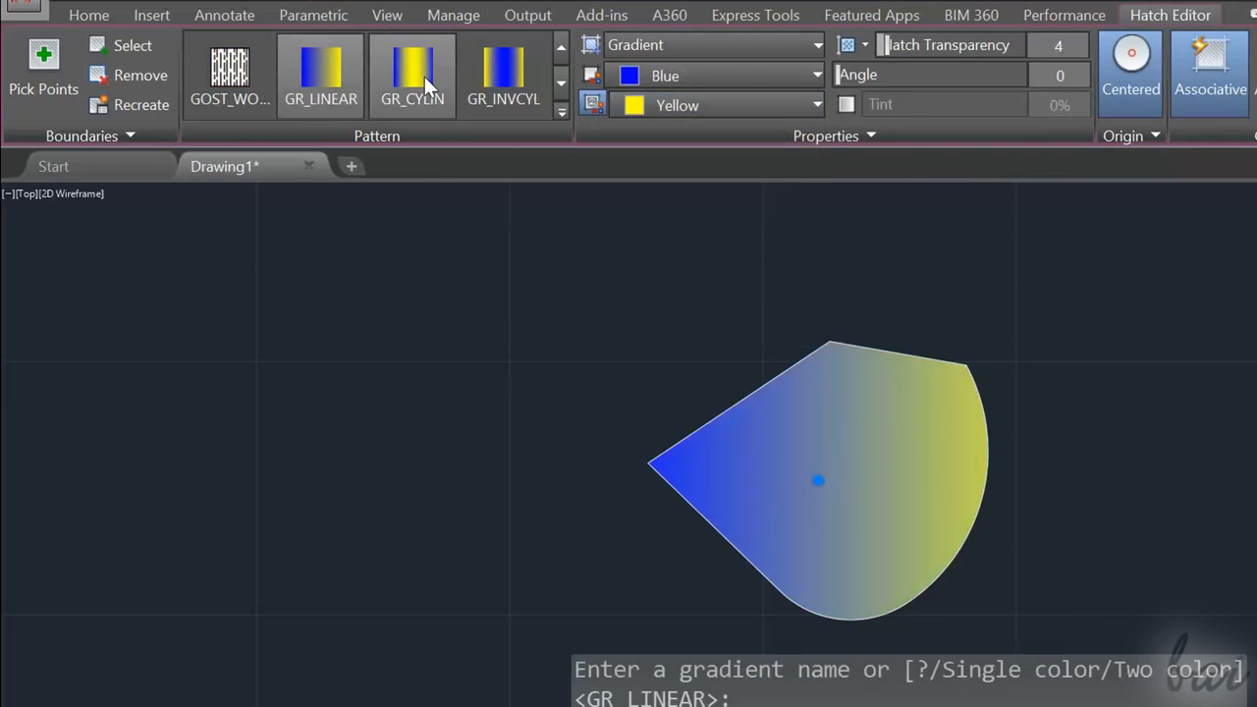
Set the gradient style to GR_CURVED and vary the fill's transparency and angle
left_click(423, 74)
left_click(508, 81)
left_click(561, 85)
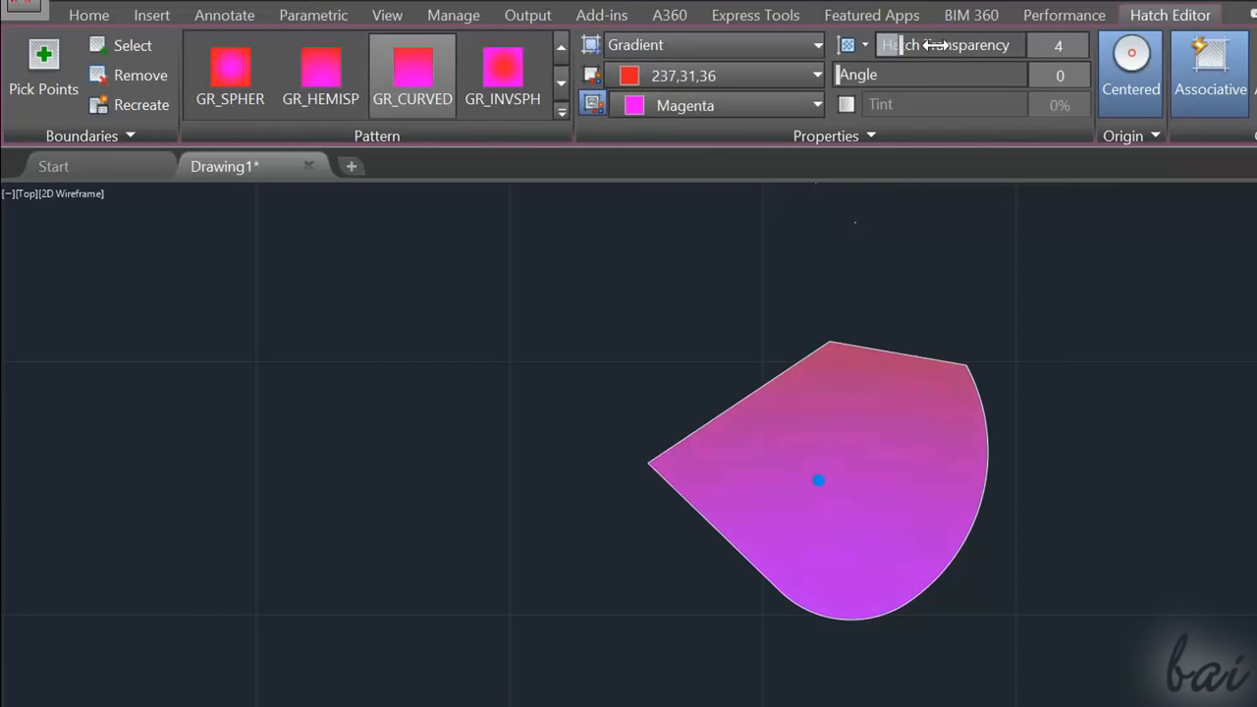
left_click_drag(908, 46, 941, 49)
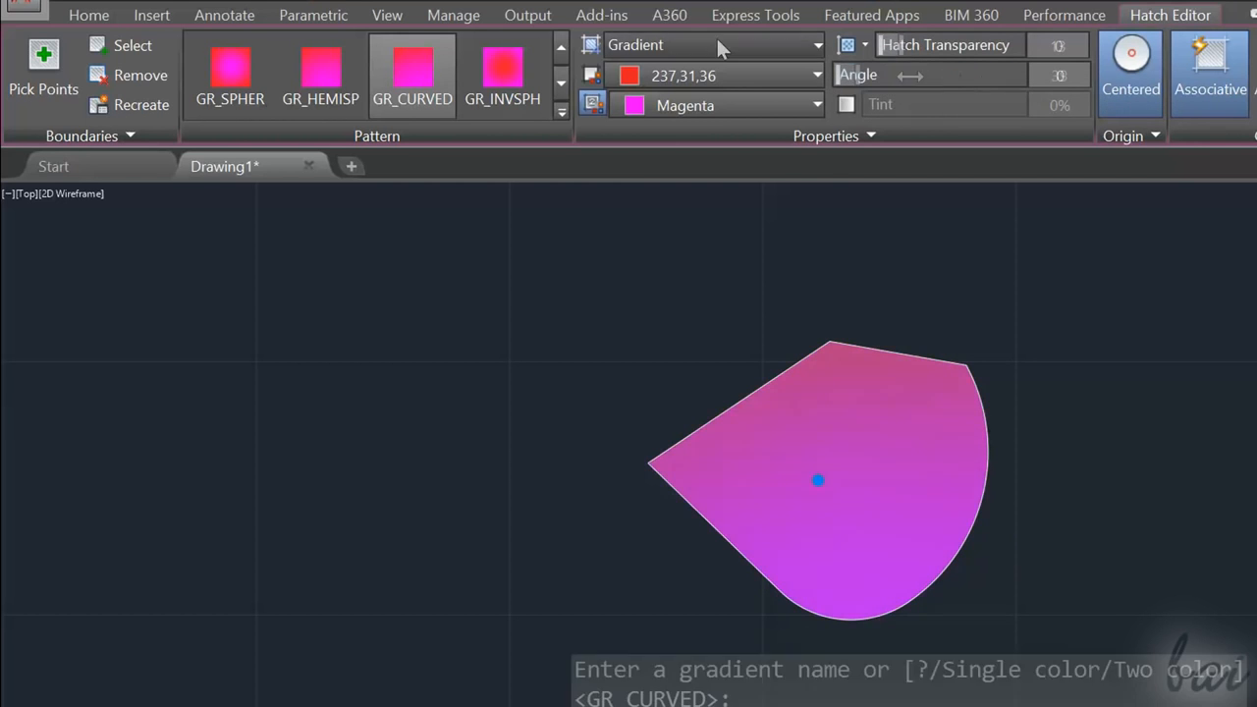
Change the hatch type back to Pattern, try the ANGLE pattern, and apply ANSI32 instead
left_click(716, 45)
left_click(716, 132)
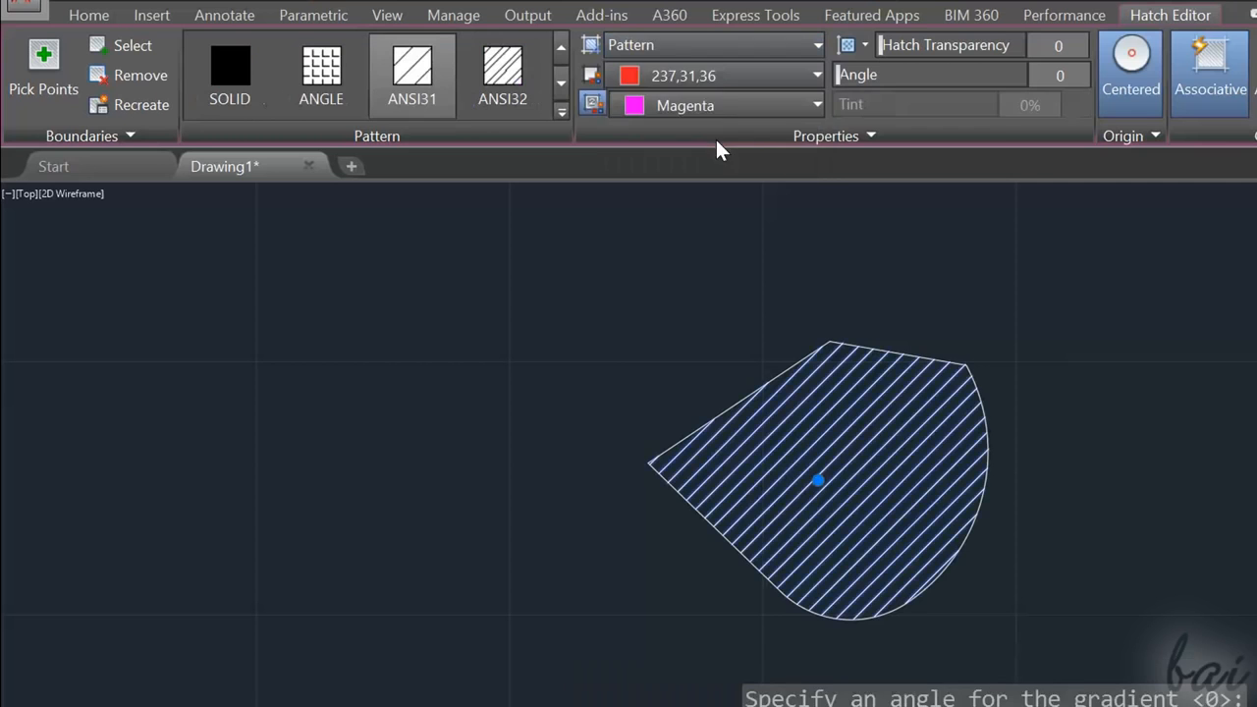
left_click(327, 81)
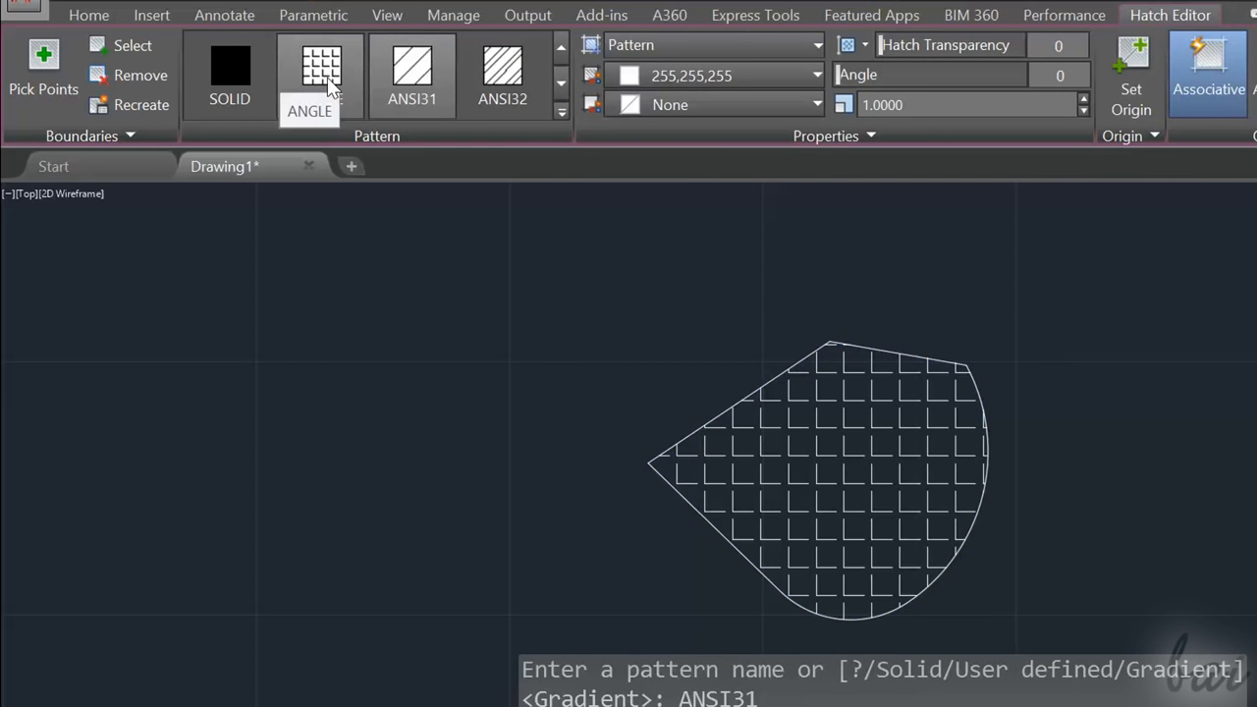
left_click(499, 98)
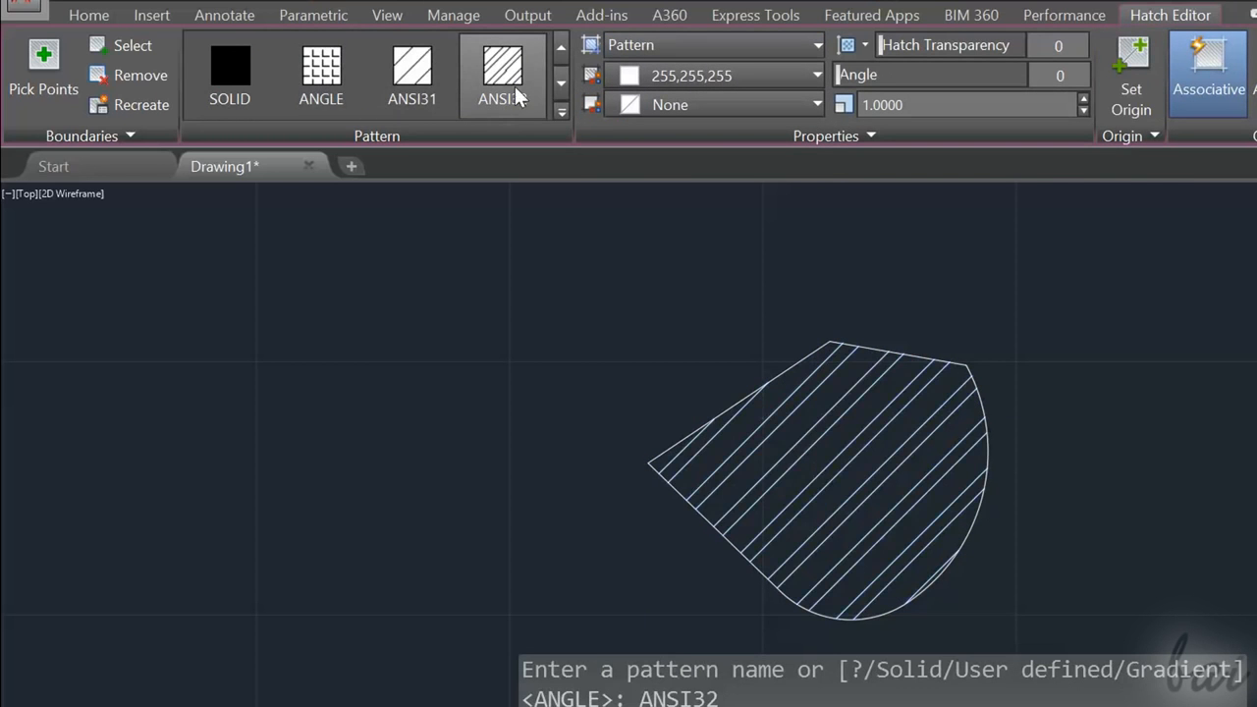
Apply the ANSI33 pattern to the hatch with Magenta as hatch color and 241,235,31 as background color
left_click(562, 83)
left_click(506, 67)
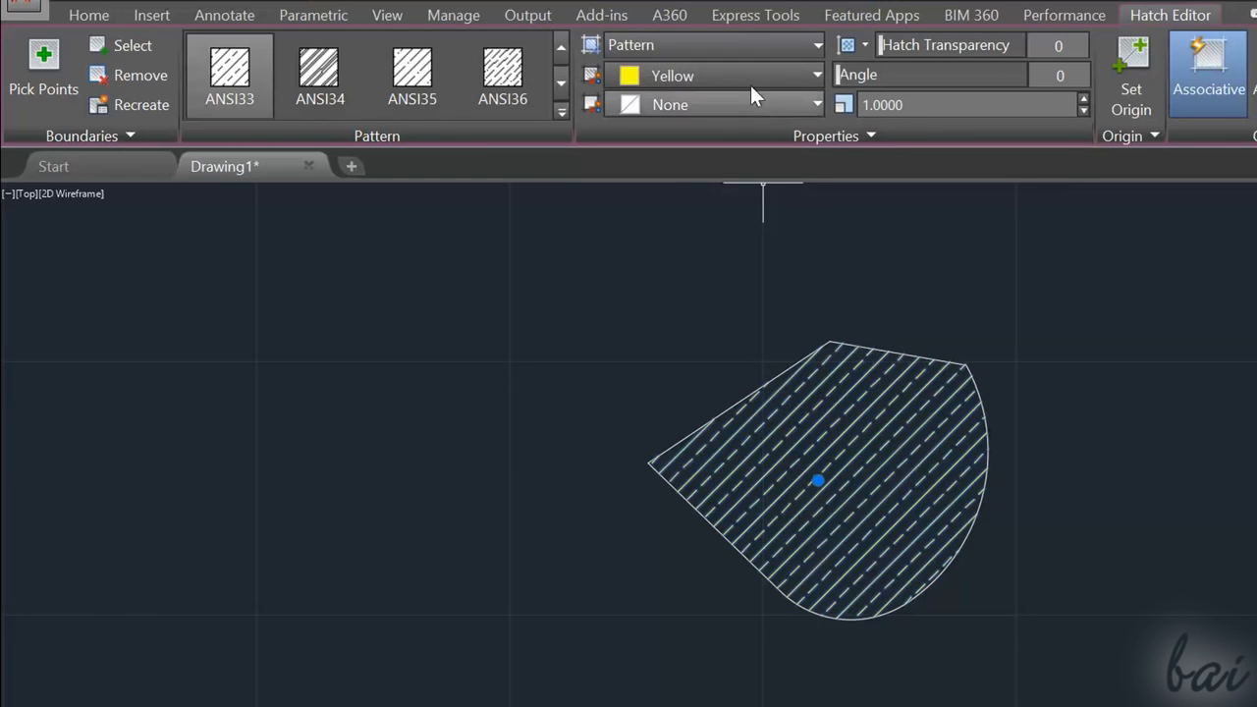
left_click(750, 79)
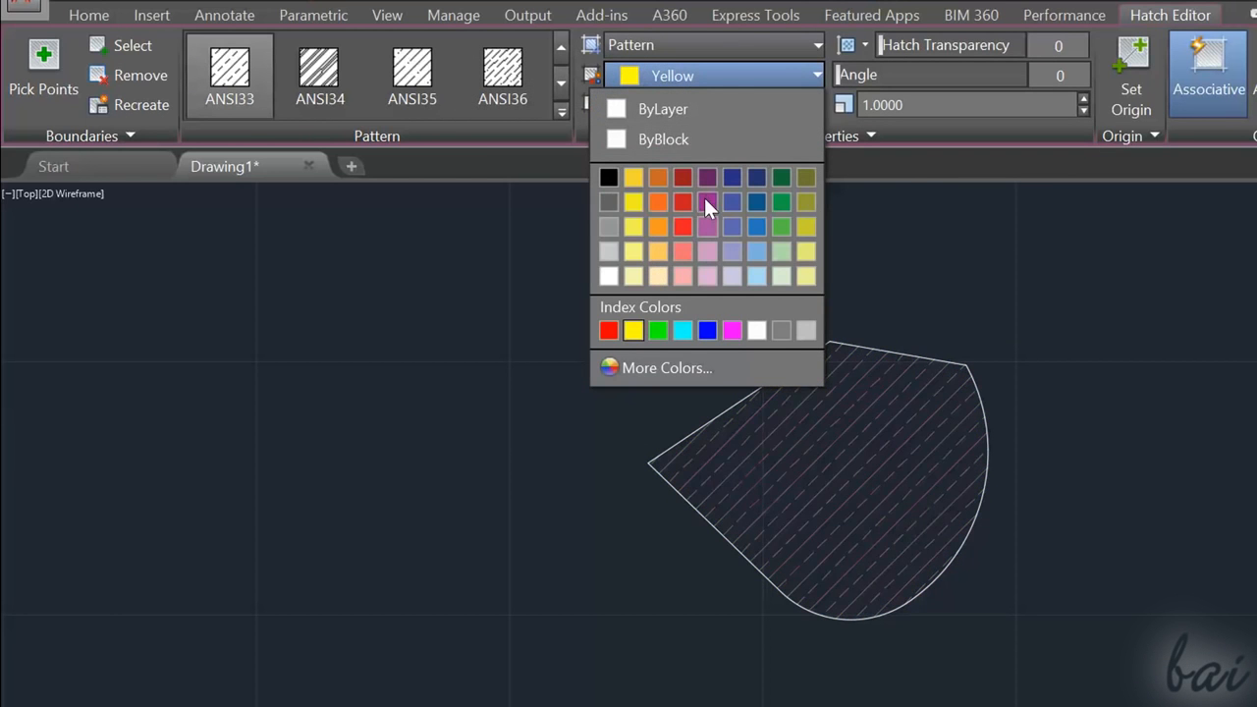
left_click(736, 328)
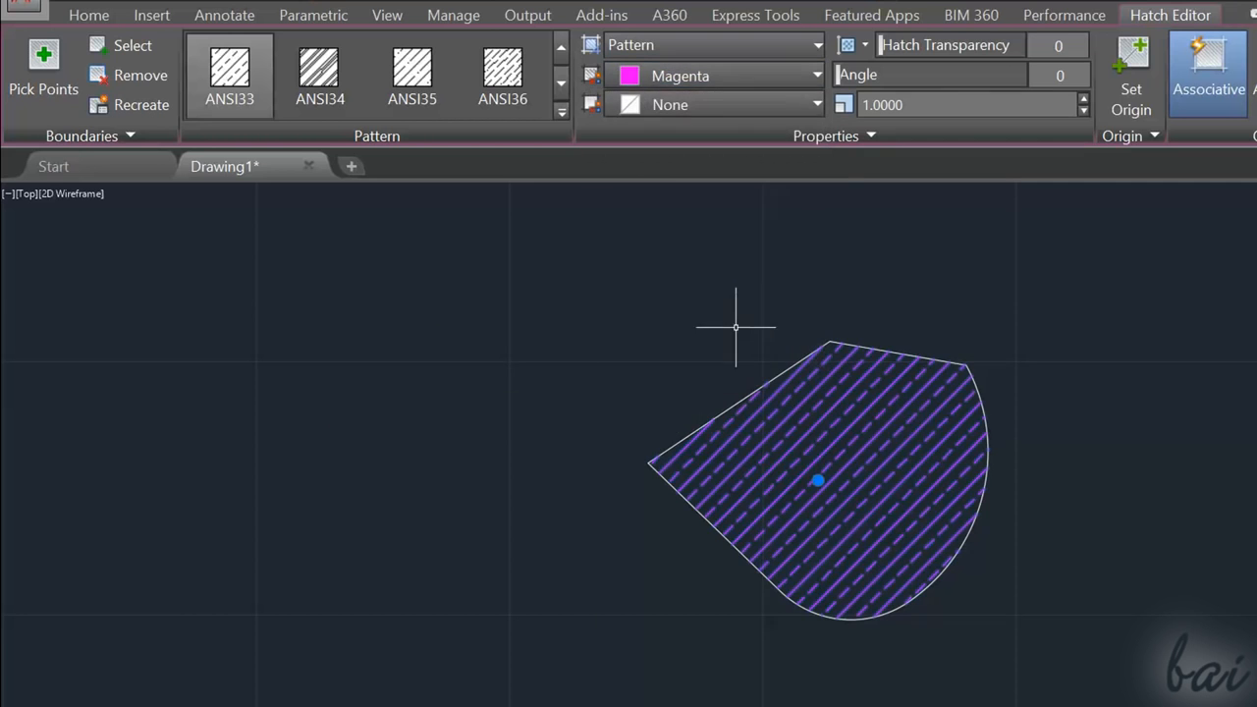
left_click(663, 106)
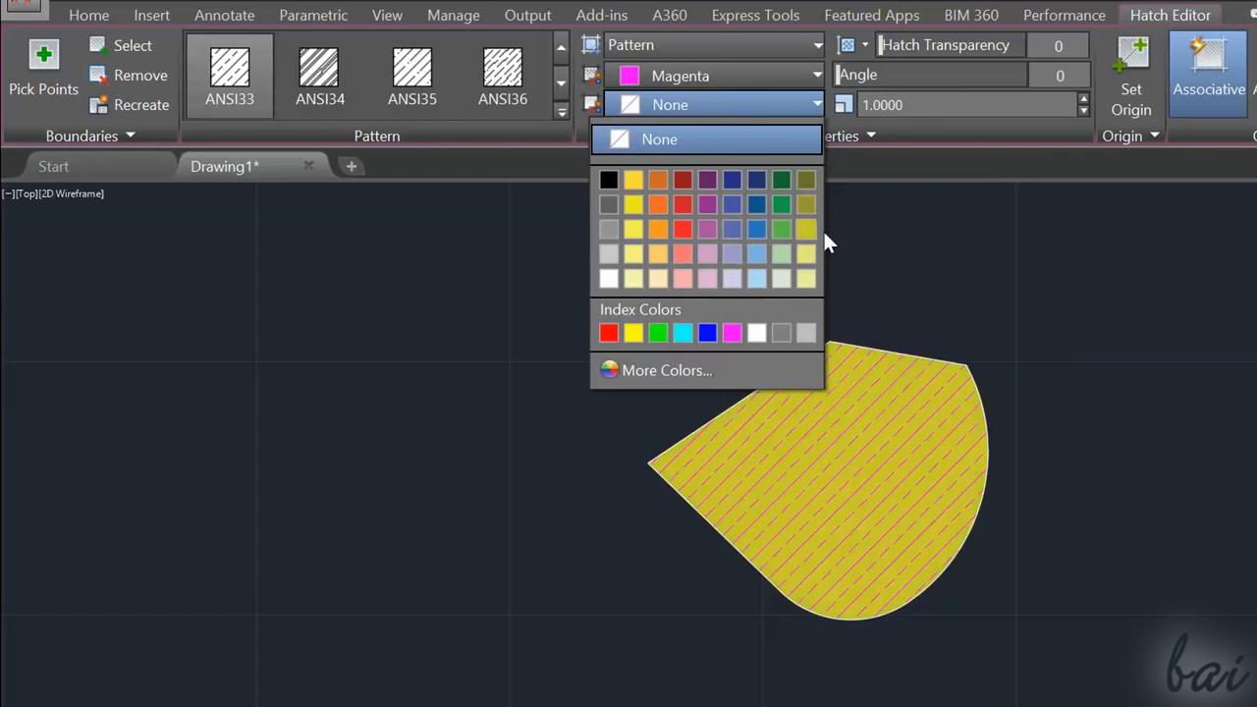
left_click(632, 208)
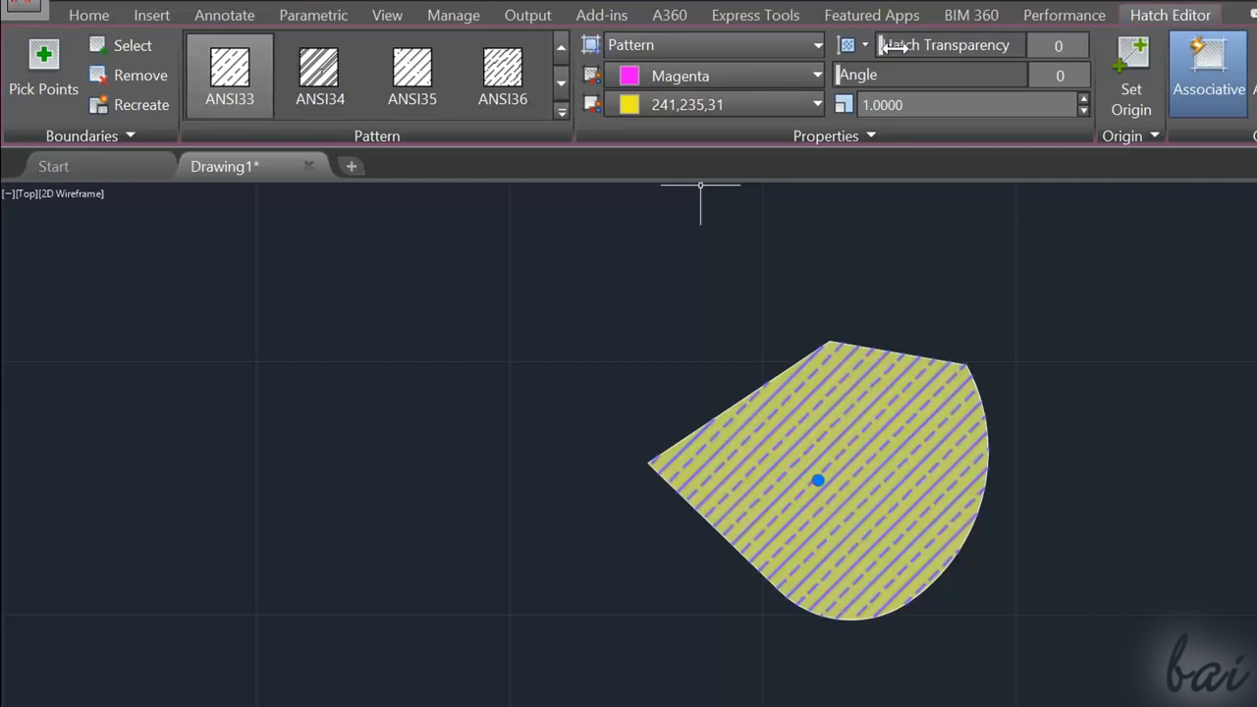
Set the hatch angle to 194, adjust the pattern scale, and open the Hatch Settings
mouse_move(896, 47)
left_mouse_down()
mouse_move(933, 45)
mouse_move(904, 44)
left_mouse_up()
left_click_drag(835, 79, 993, 59)
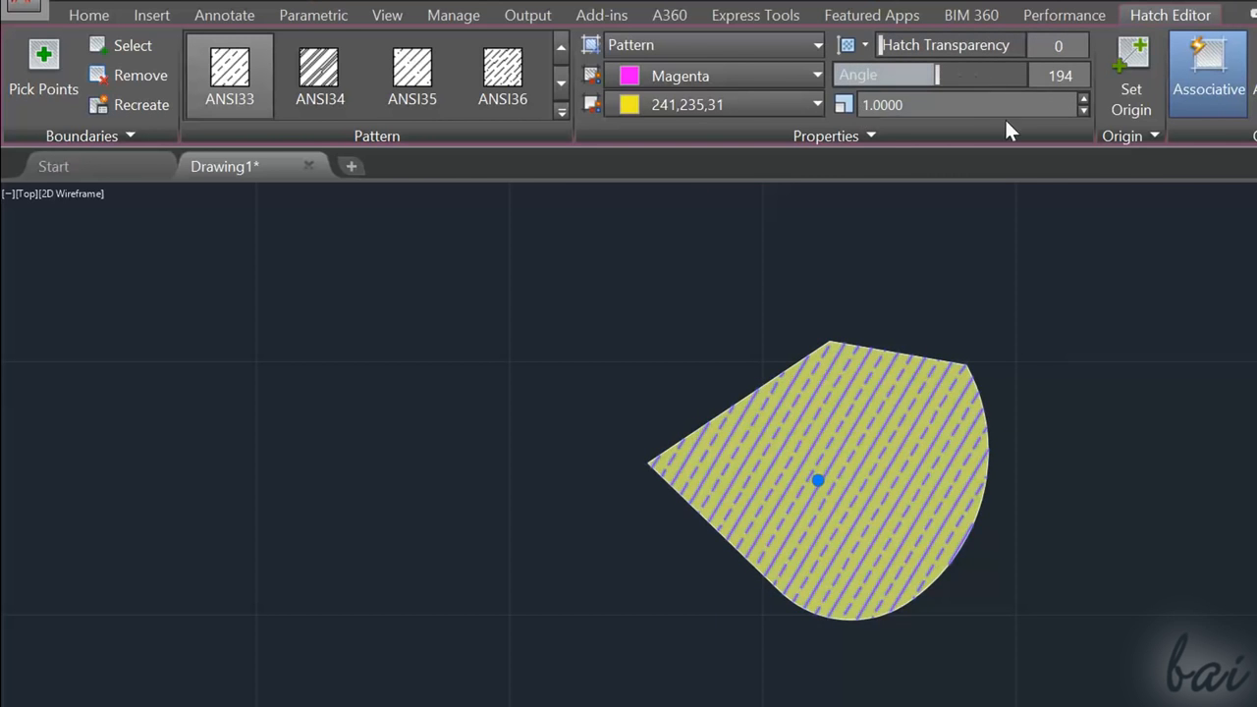
left_click(1089, 97)
left_click(1088, 108)
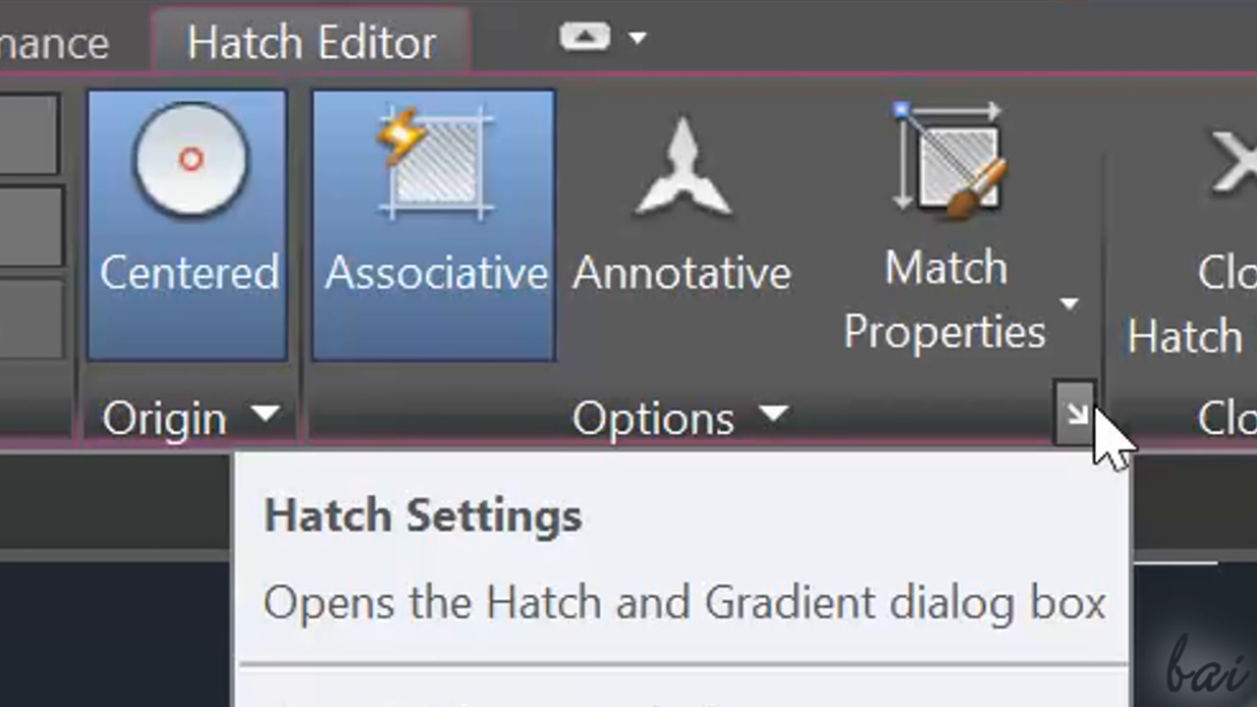
left_click(1093, 417)
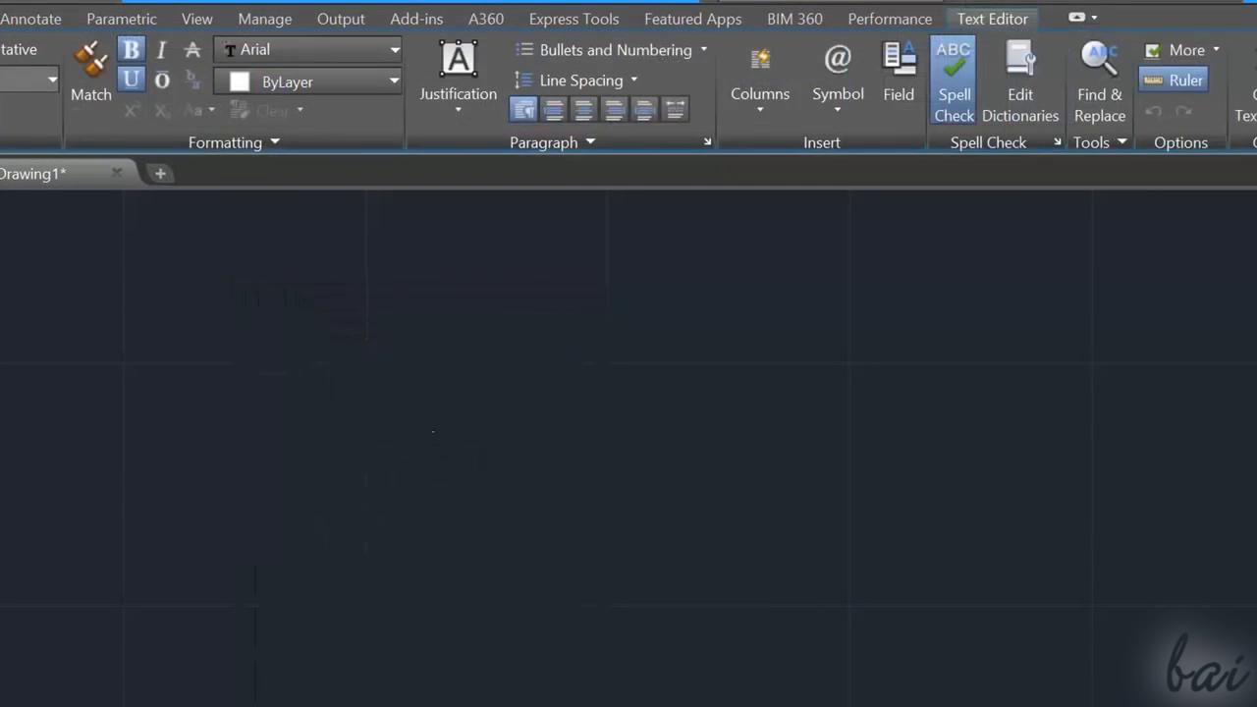
Finish editing the "Hello This is AutoCAD 2017!" text and widen its column so the second sentence fits on one line
left_click(655, 427)
double_click(486, 444)
scroll(492, 437, "down", 2)
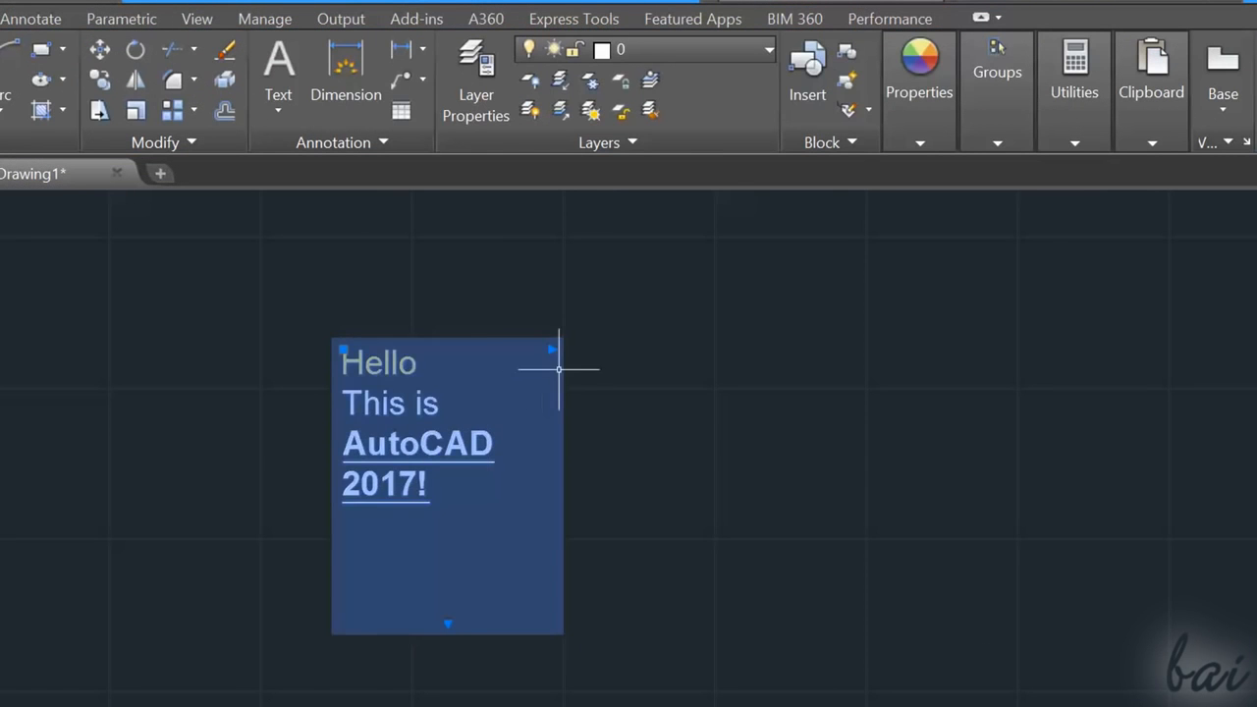
left_click(556, 354)
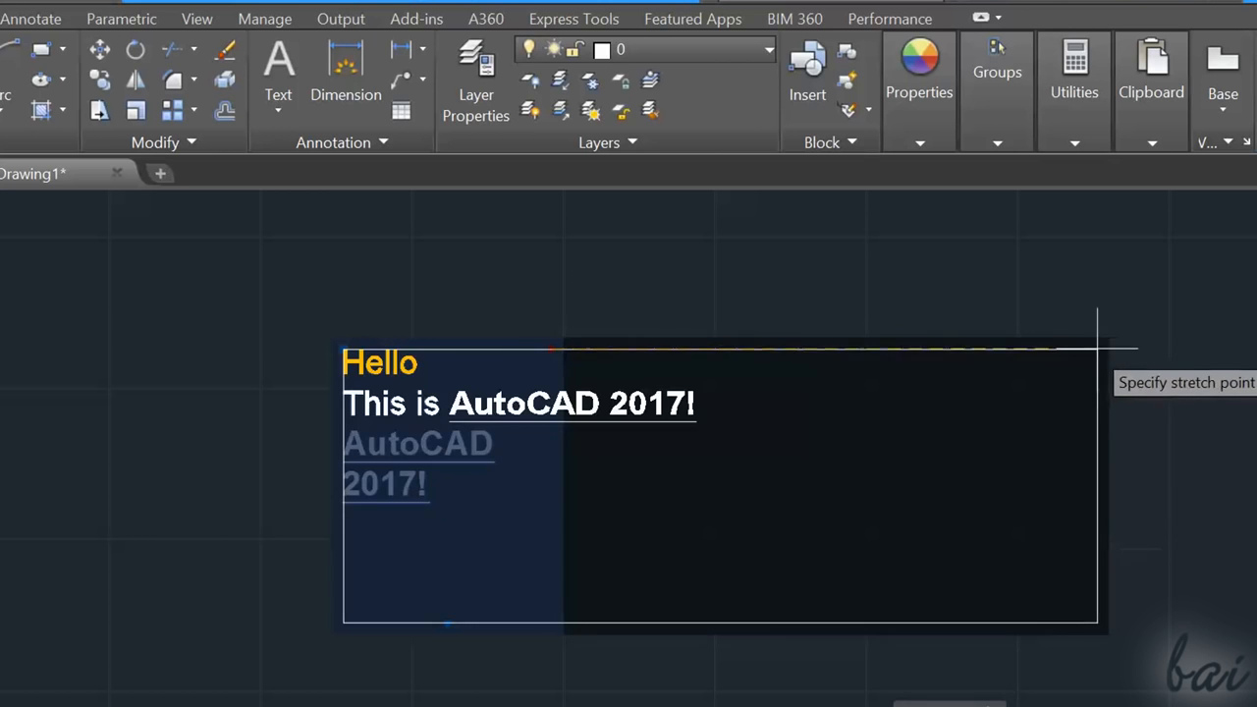
left_click(1092, 341)
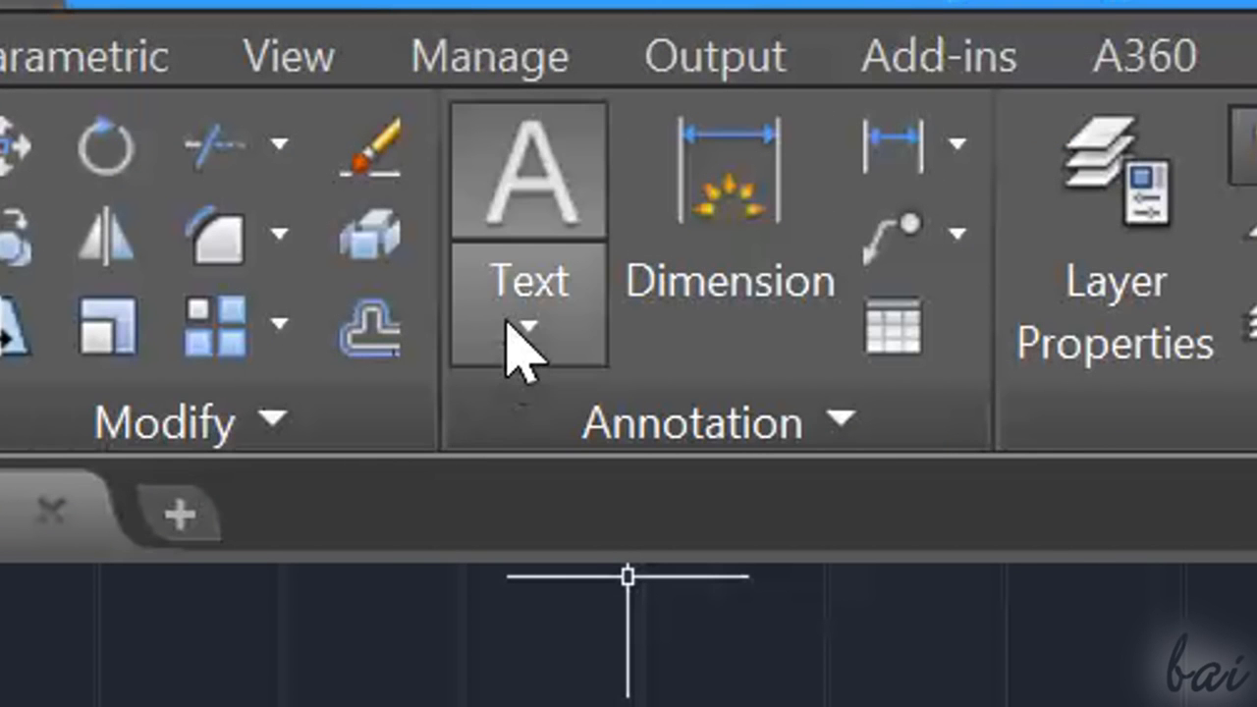
Create a Multiline Text with the lines "Hello!" and "Welcome to AutoCAD 2017"
left_click(521, 338)
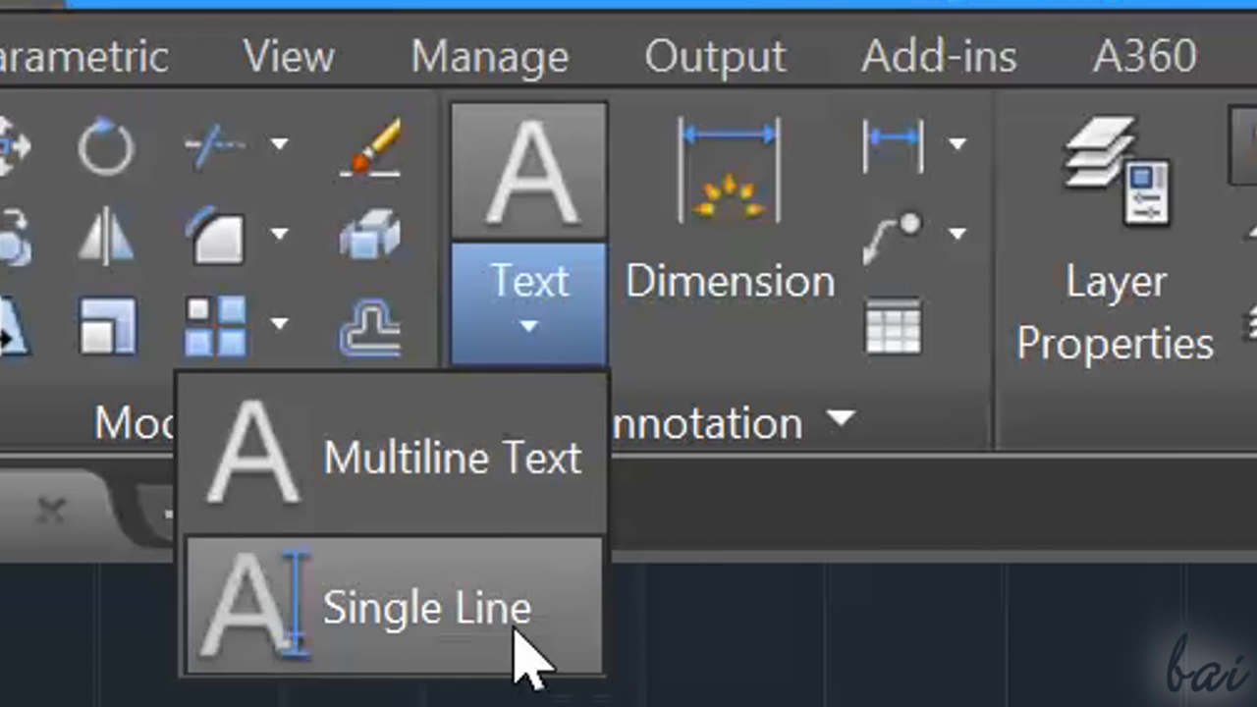
left_click(485, 464)
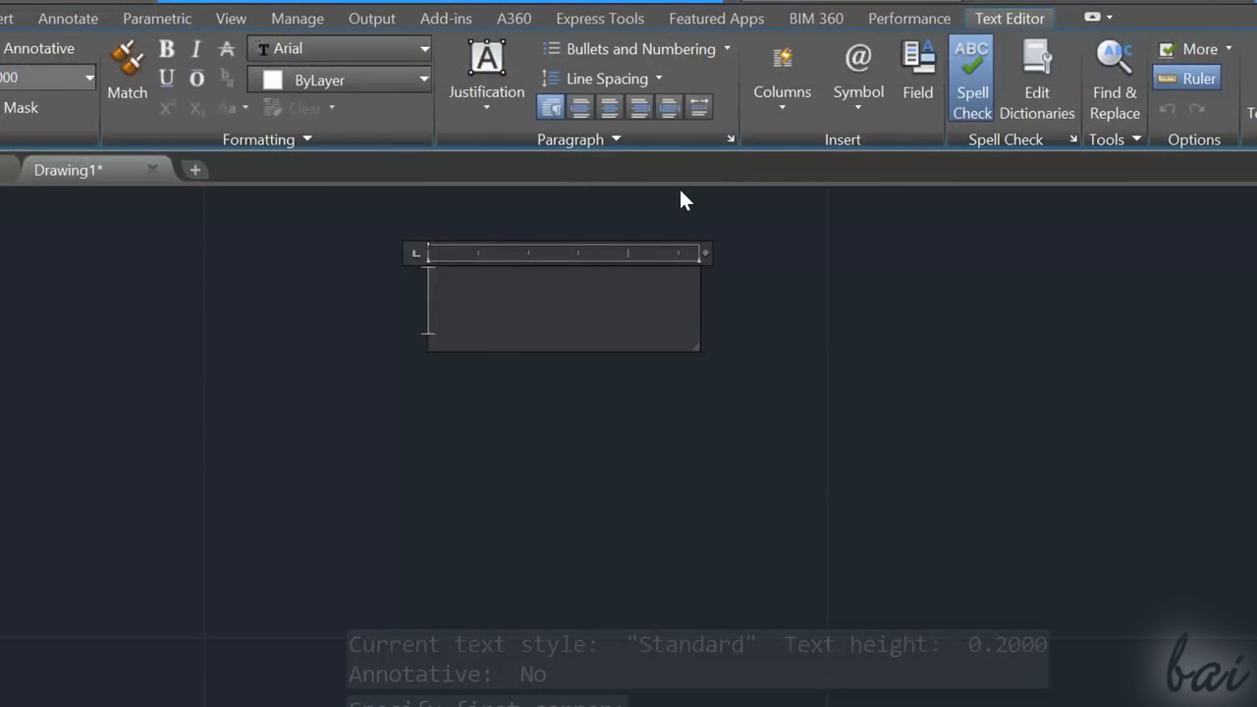
type("Hello!")
key("Return")
type("Welcome to AutoCAD 2017")
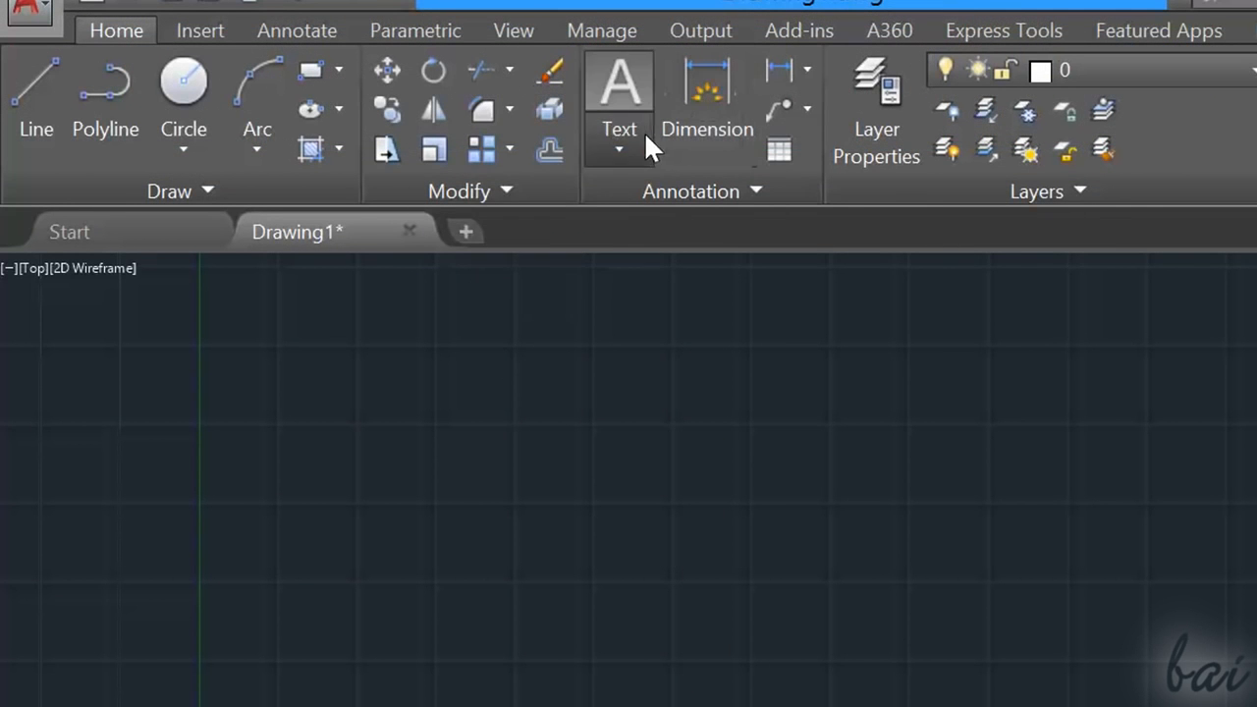
Create a wide Multiline Text box with the lines "Hello" and "This is AutoCAD 2017!!"
left_click(645, 132)
left_click(590, 210)
left_click(669, 305)
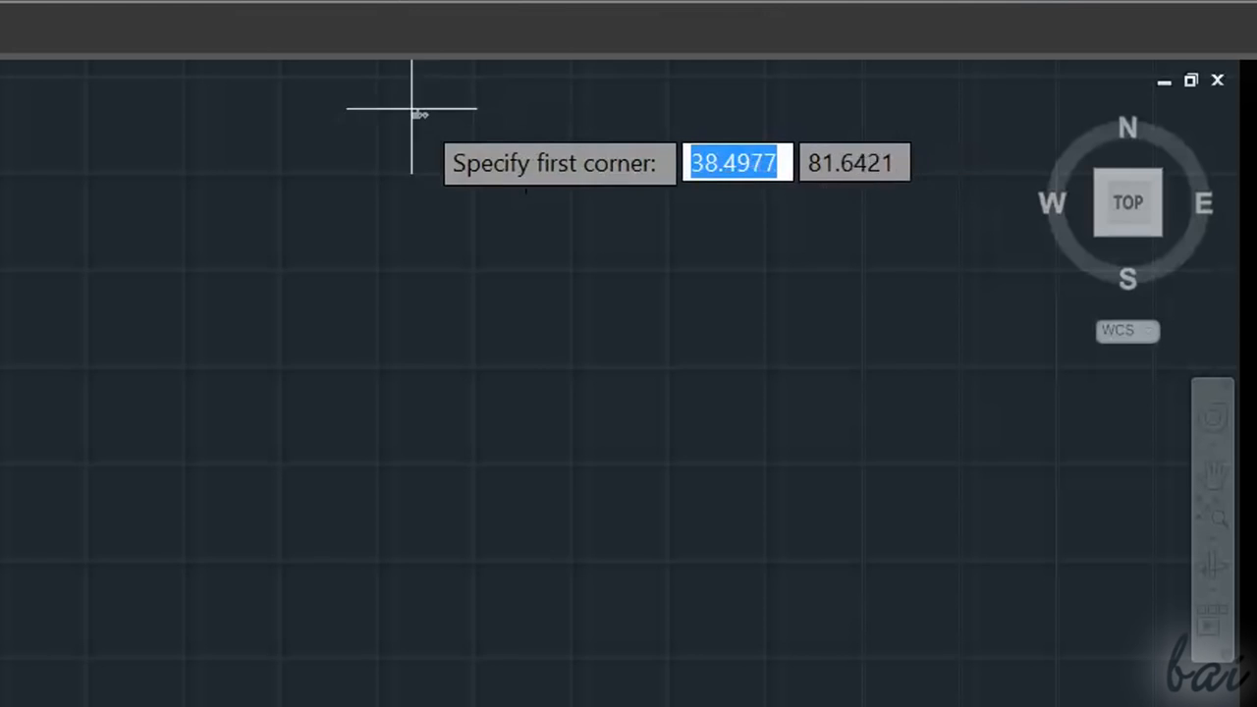
left_click(399, 110)
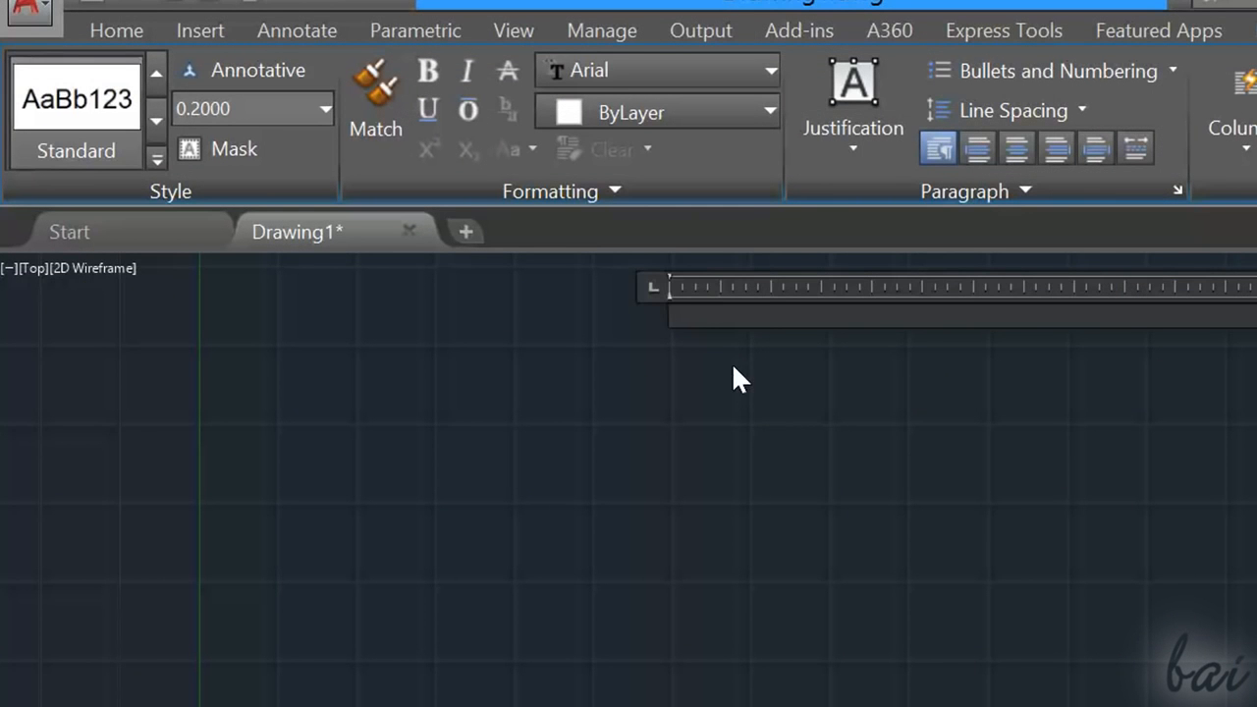
type("Hello")
scroll(685, 290, "up", 3)
key("Return")
type("This is AutoCAD 2017!!")
Color the word "Hello" with 248,215,49
double_click(786, 345)
left_click(770, 112)
left_click(567, 277)
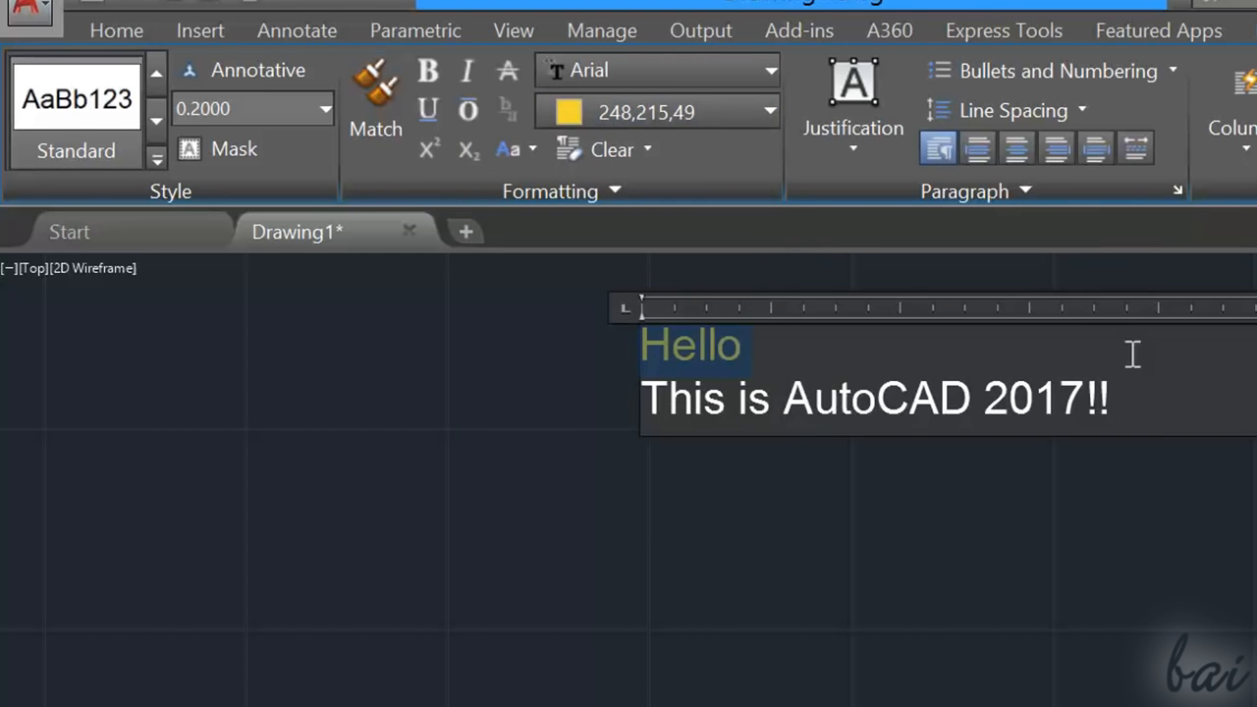
Format "AutoCAD 2017!!" as bold and underlined, trying italic on it as well
left_click_drag(1115, 398, 762, 375)
left_click(428, 70)
left_click(464, 71)
left_click(464, 71)
left_click(426, 102)
left_click(980, 375)
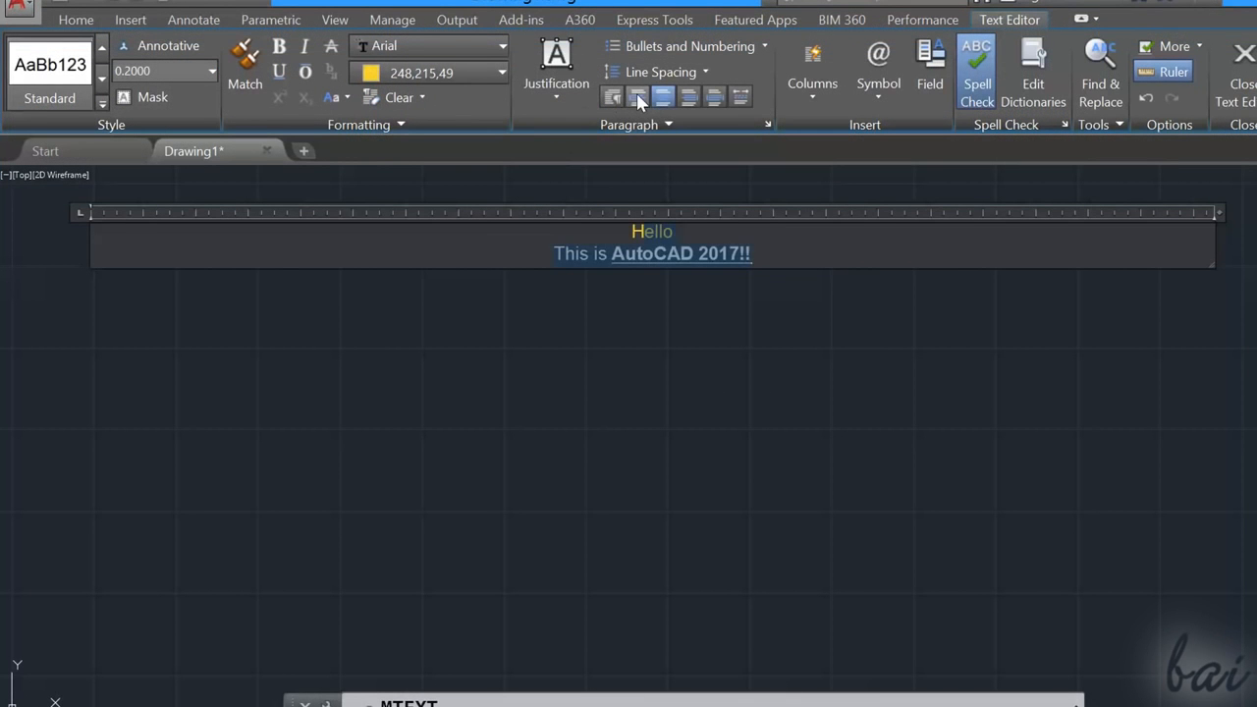
Try left, center and right alignment on the text lines and return them to left alignment
left_click(637, 94)
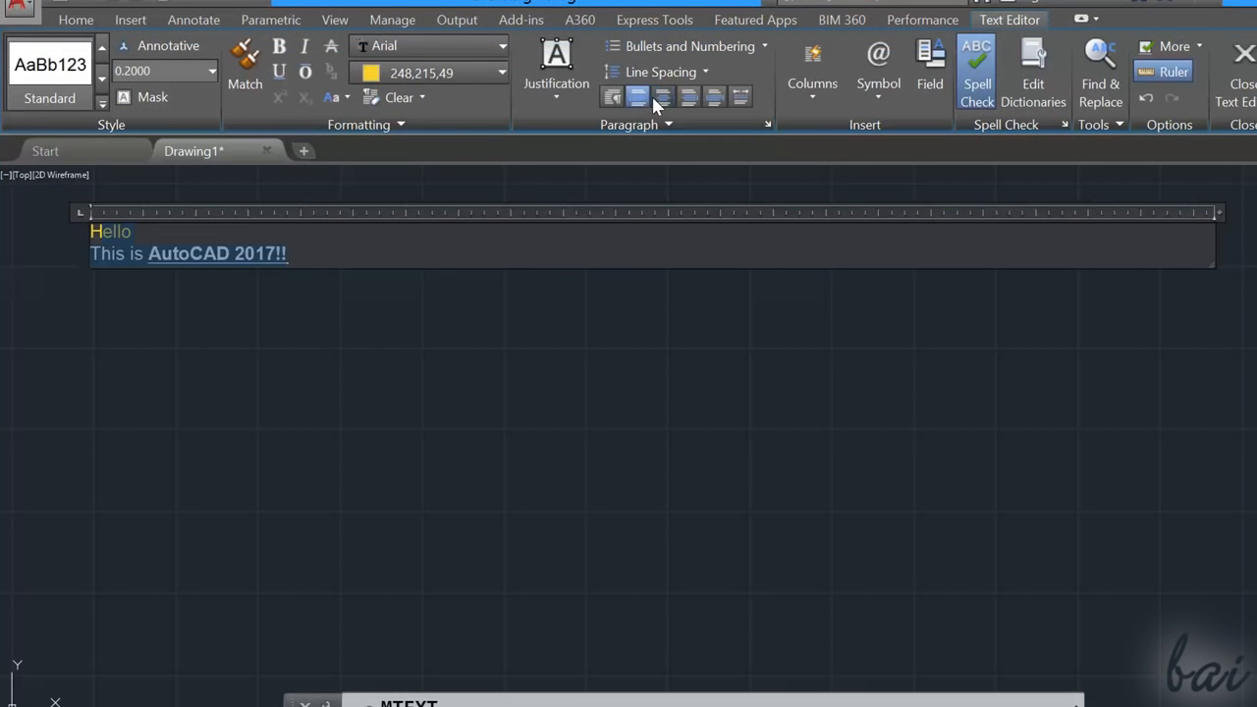
left_click(654, 97)
left_click(687, 97)
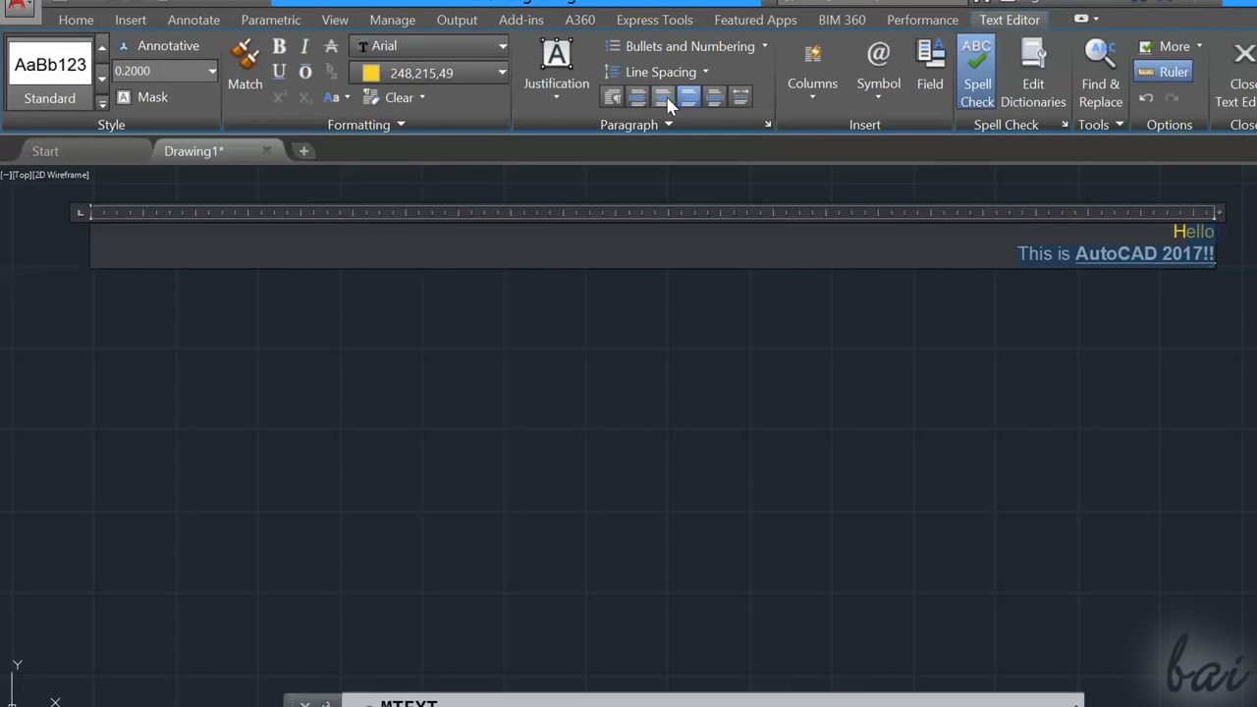
left_click(638, 95)
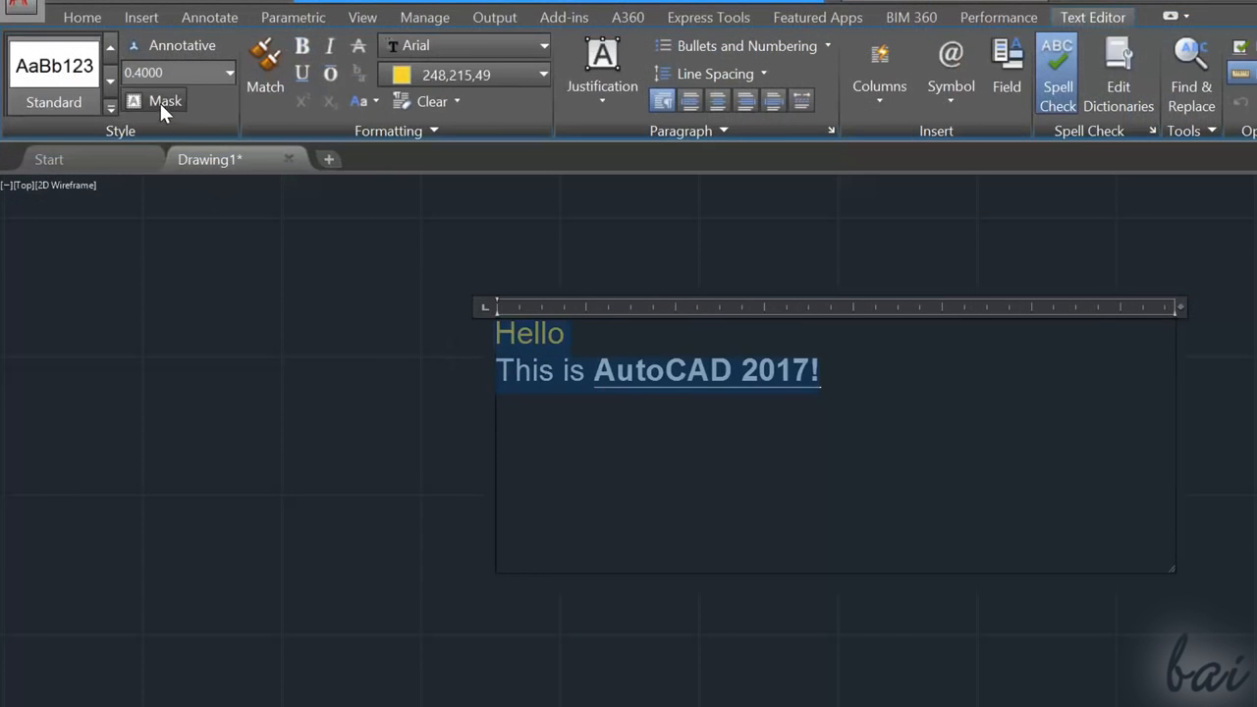
Give the text a Blue background mask in place of the drawing background color
left_click(161, 107)
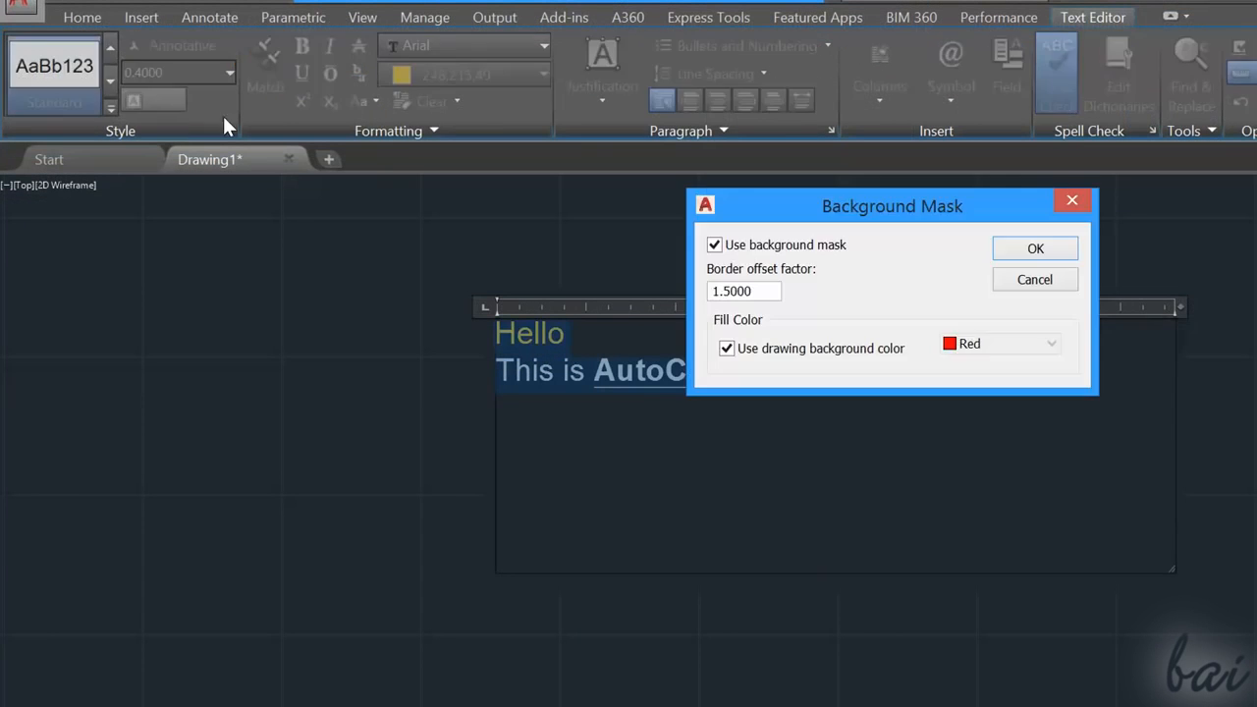
left_click_drag(819, 214, 968, 190)
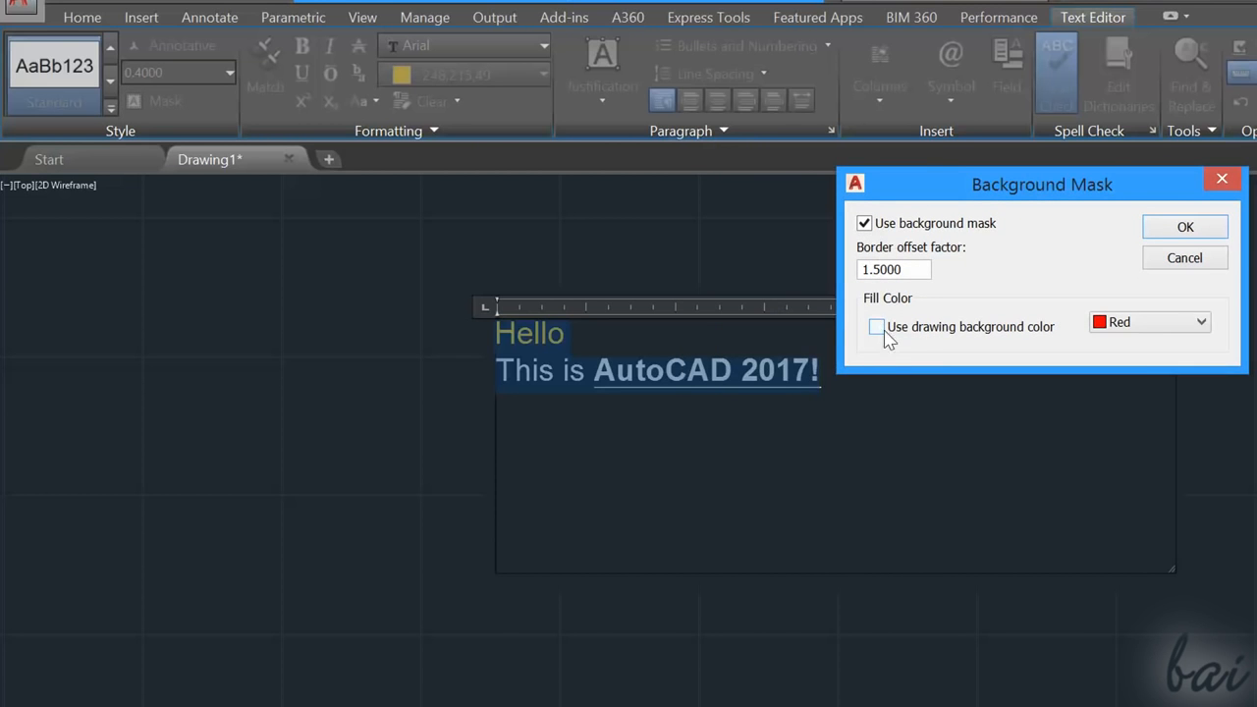
left_click(1150, 324)
left_click(1129, 410)
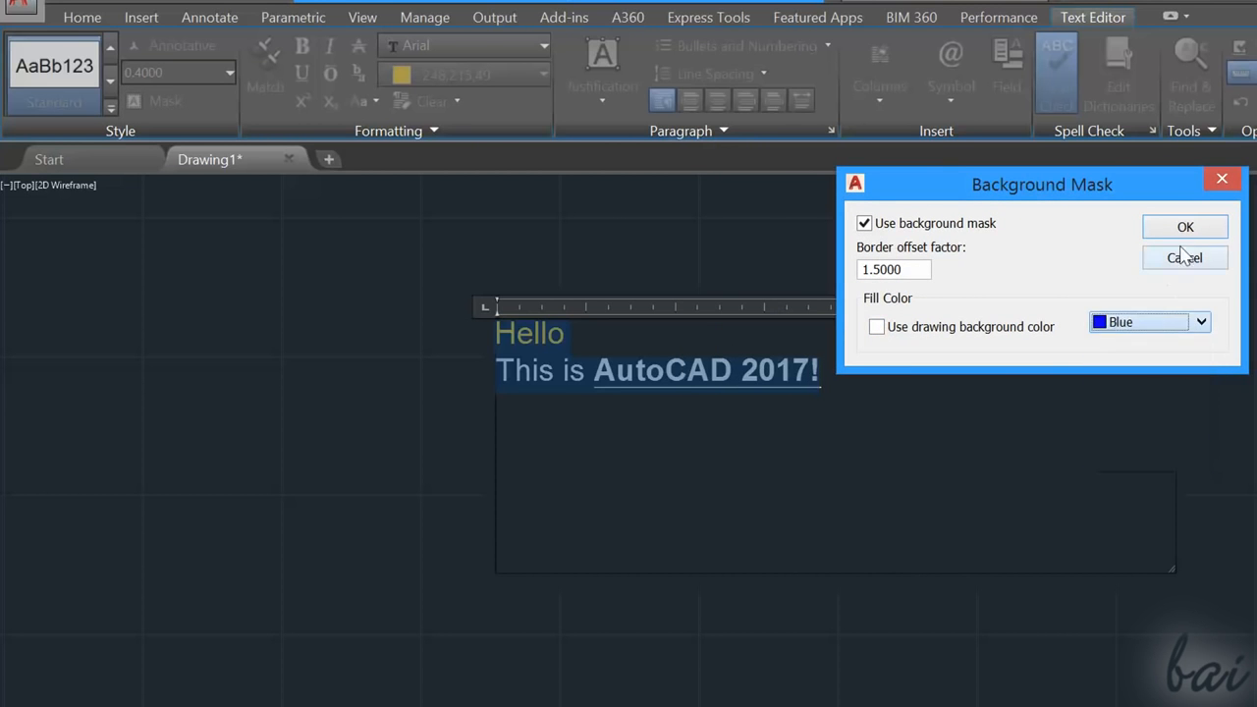
left_click(1186, 227)
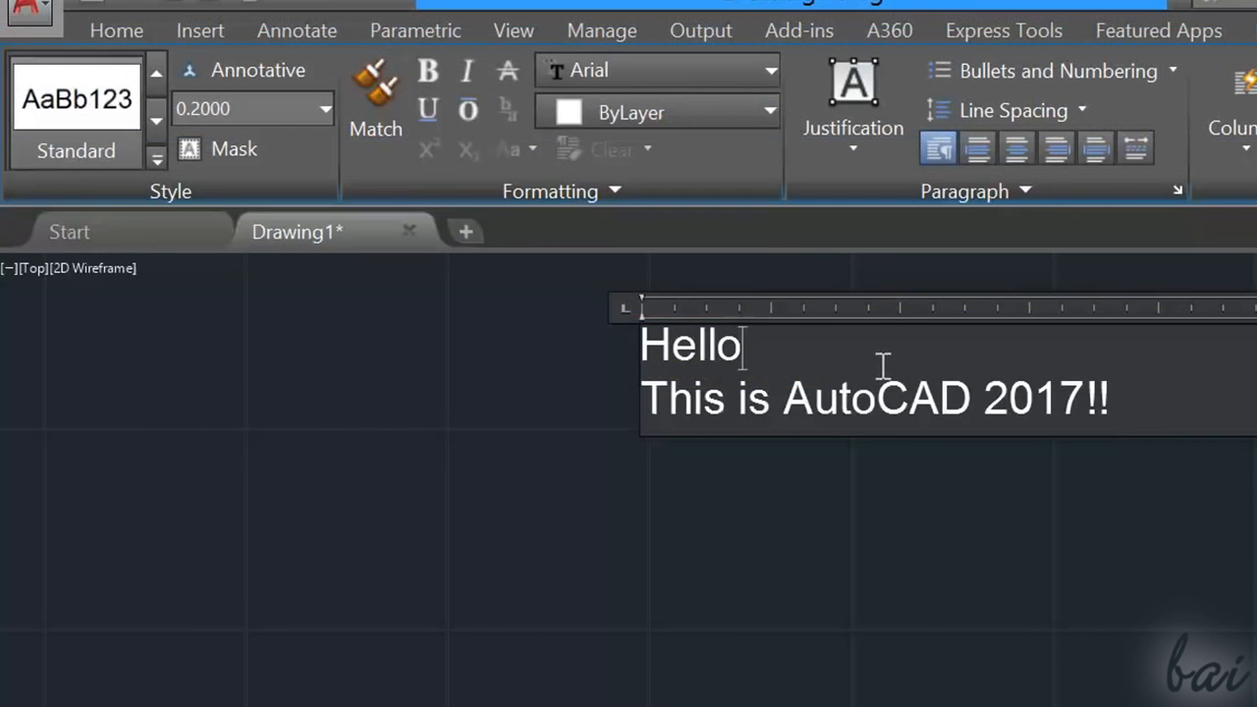
Set the text color to 248,215,49 and try another color from the palette
left_click(640, 120)
left_click(546, 250)
left_click(669, 118)
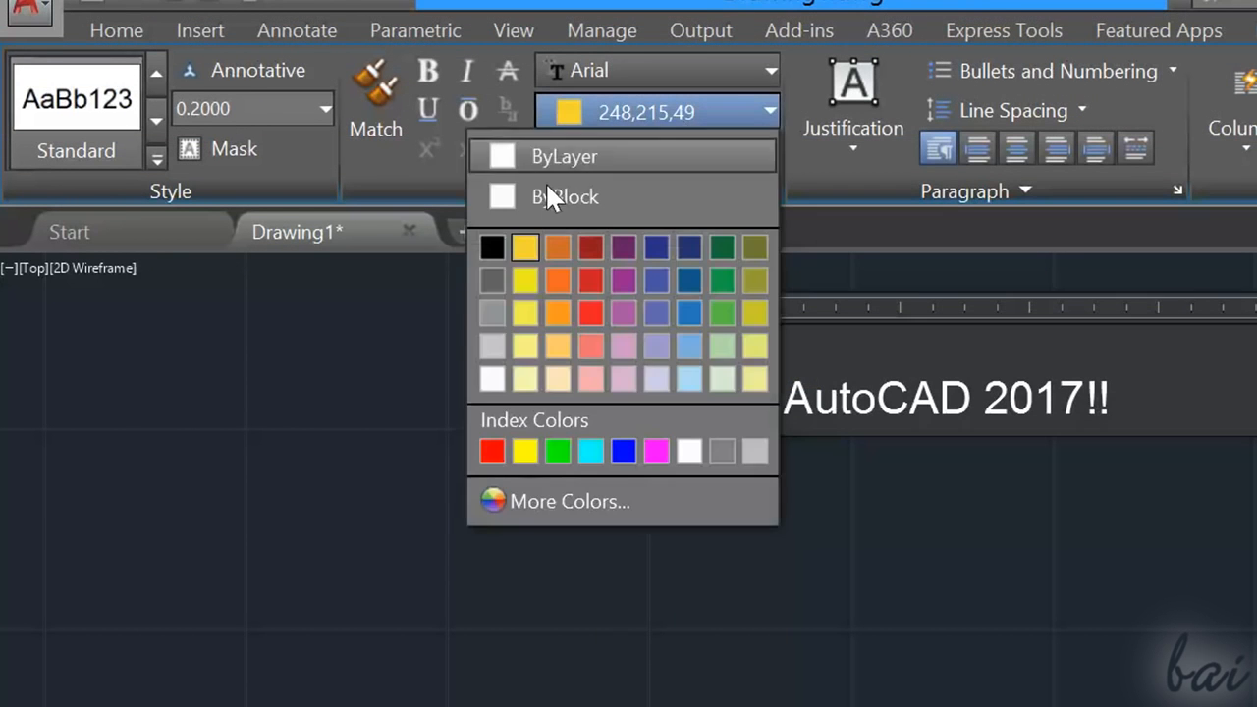
left_click(589, 247)
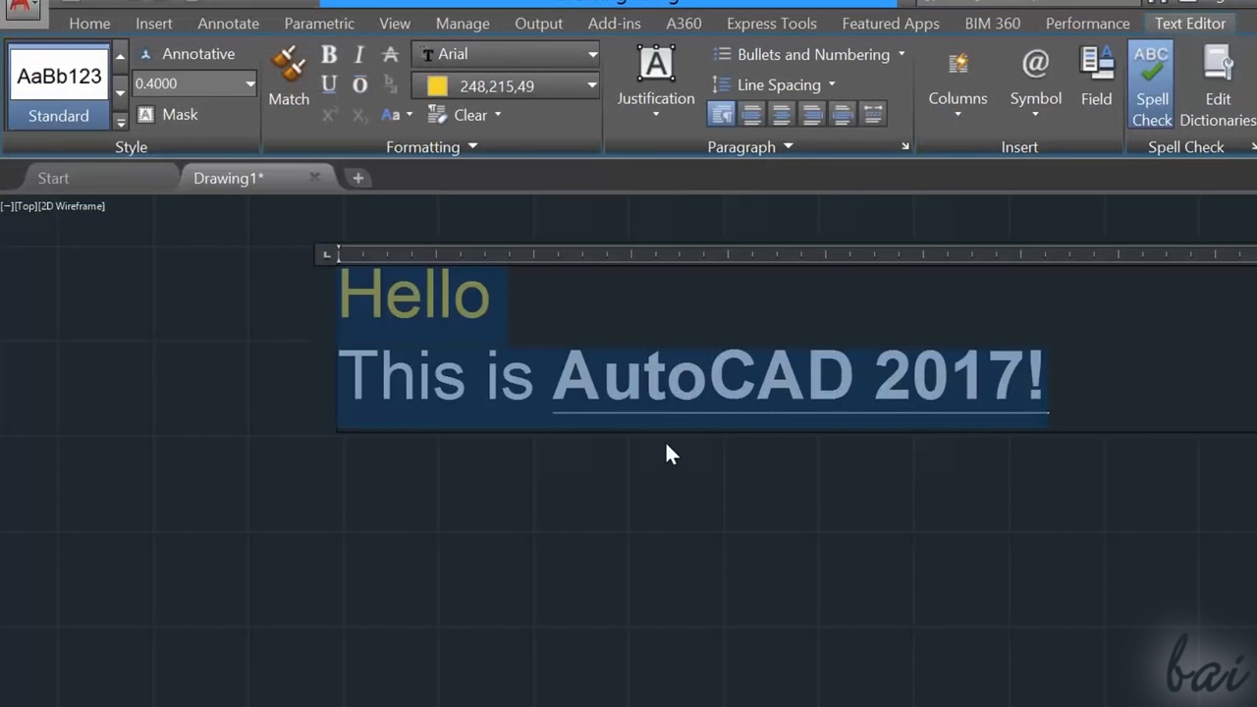
Finish editing the text and move the whole text object slightly down and to the left by its corner grip
left_click(359, 511)
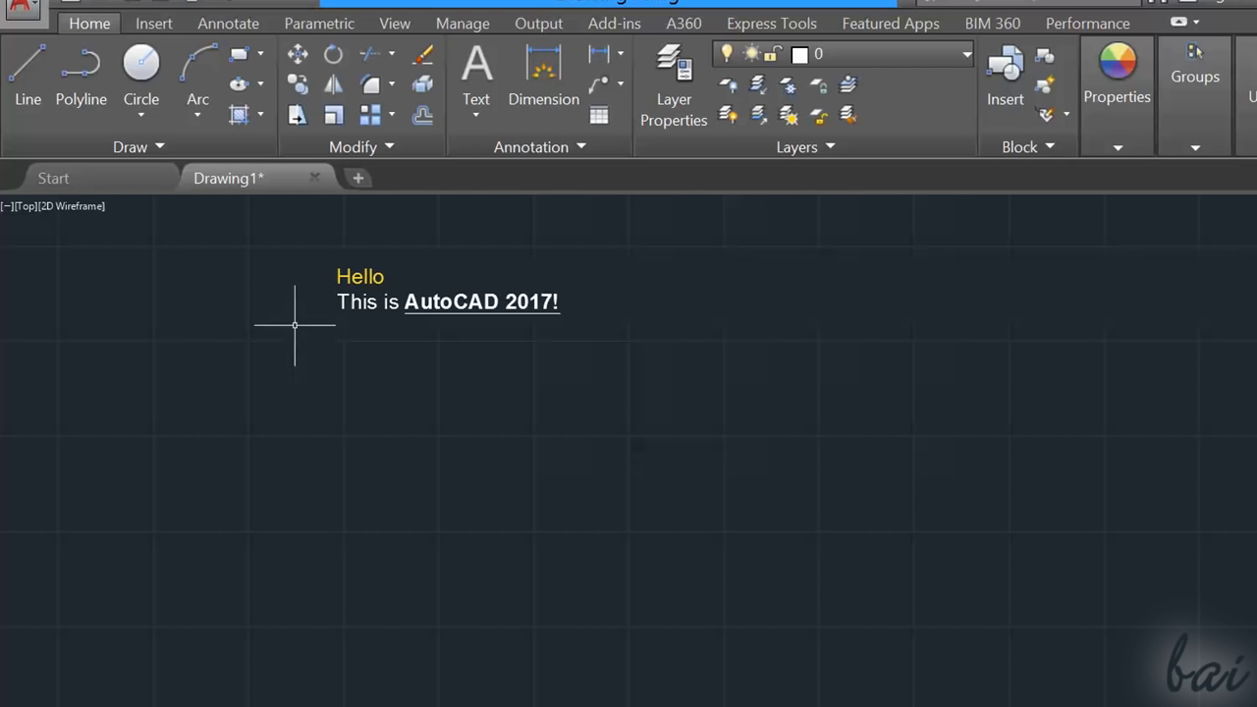
scroll(293, 295, "up", 2)
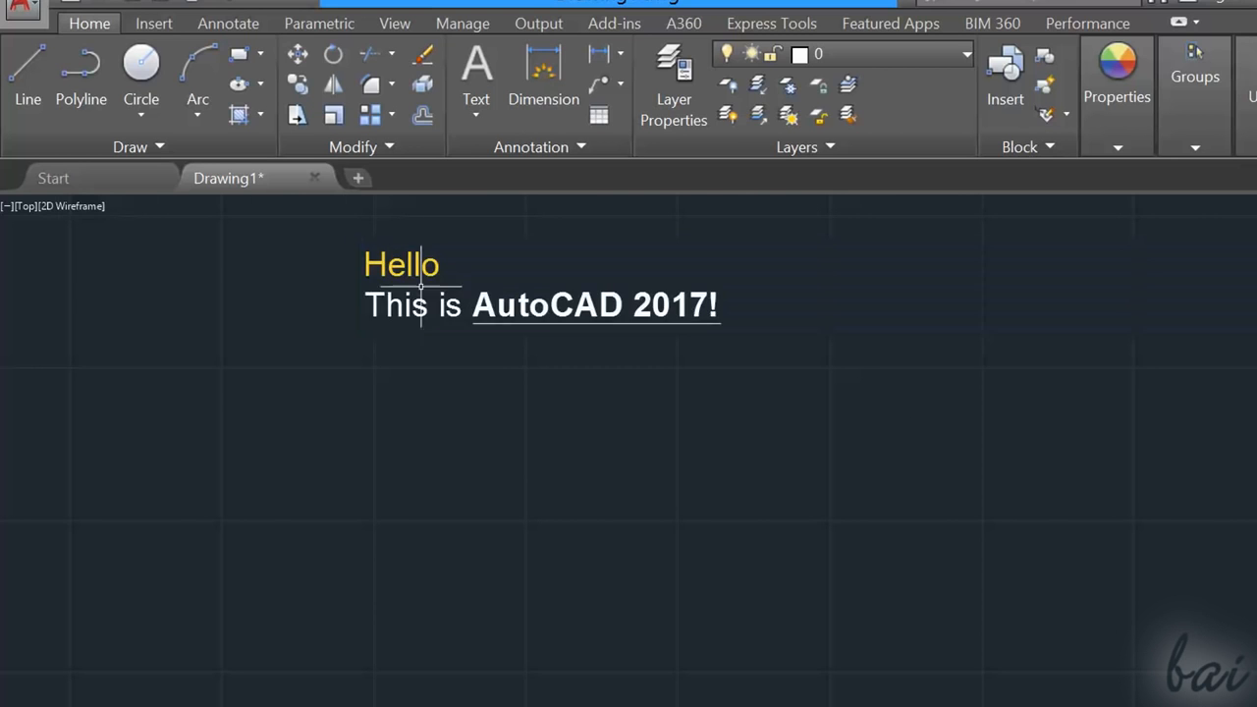
scroll(344, 365, "down", 4)
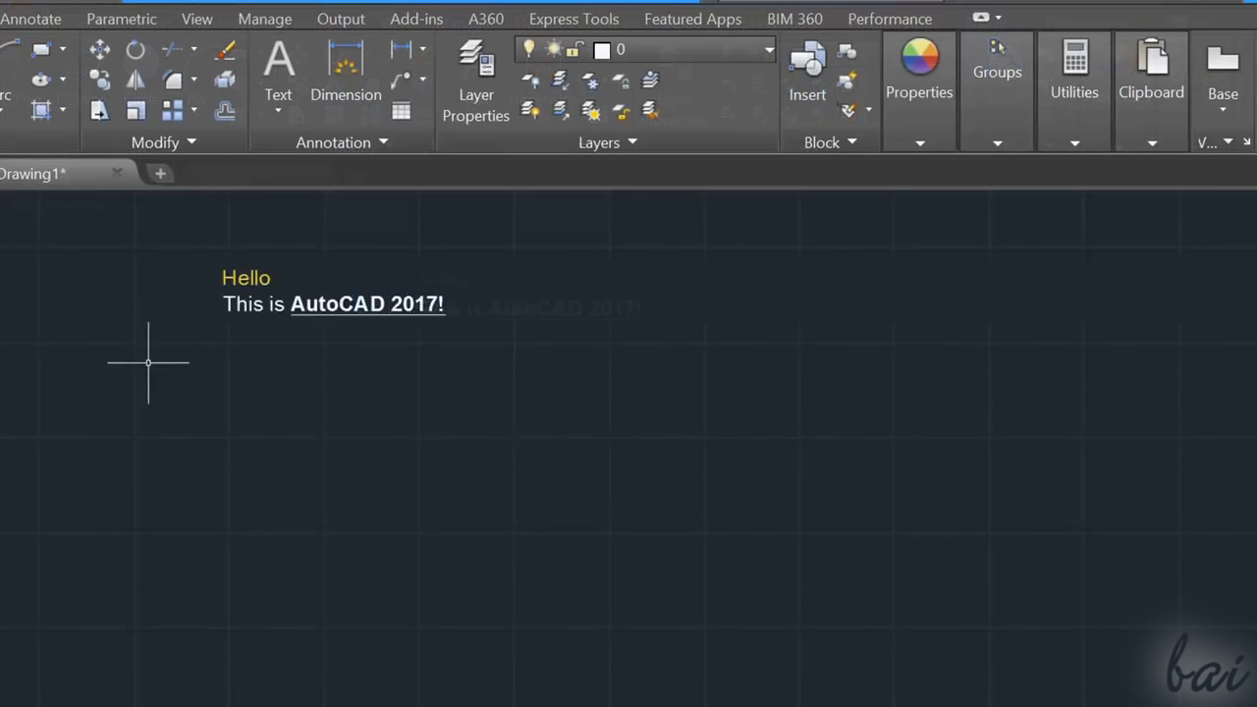
left_click(403, 342)
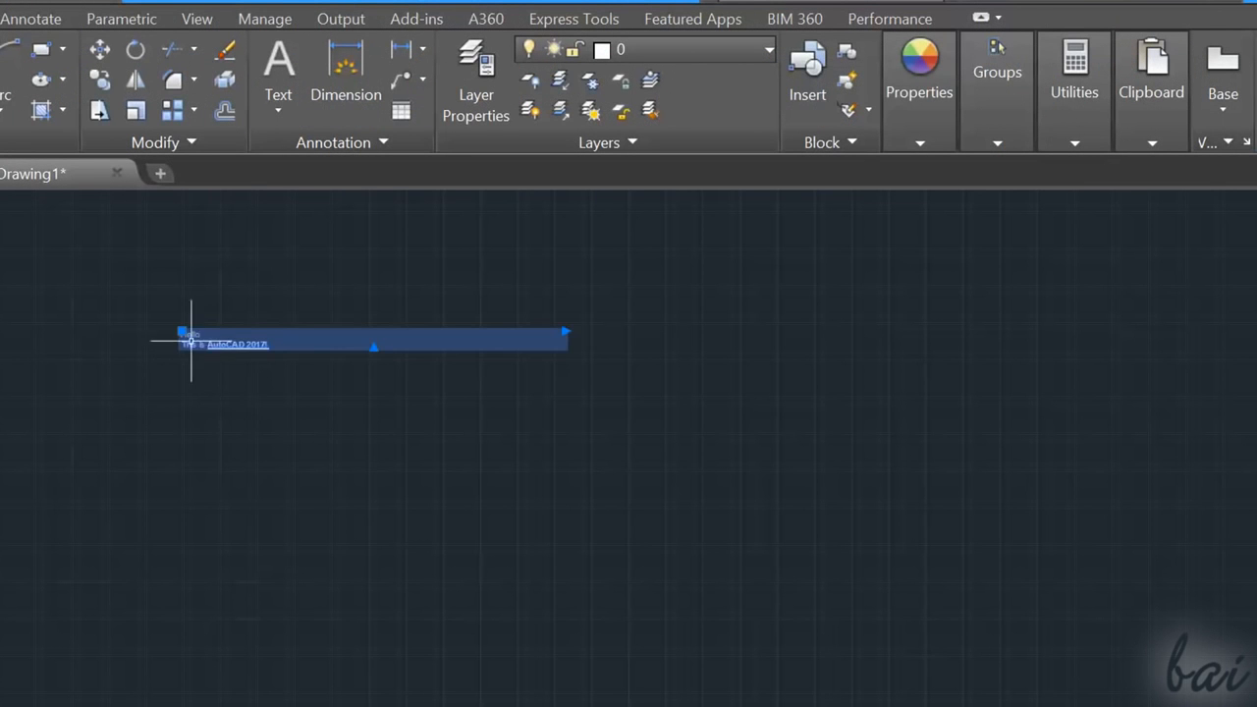
scroll(191, 342, "up", 4)
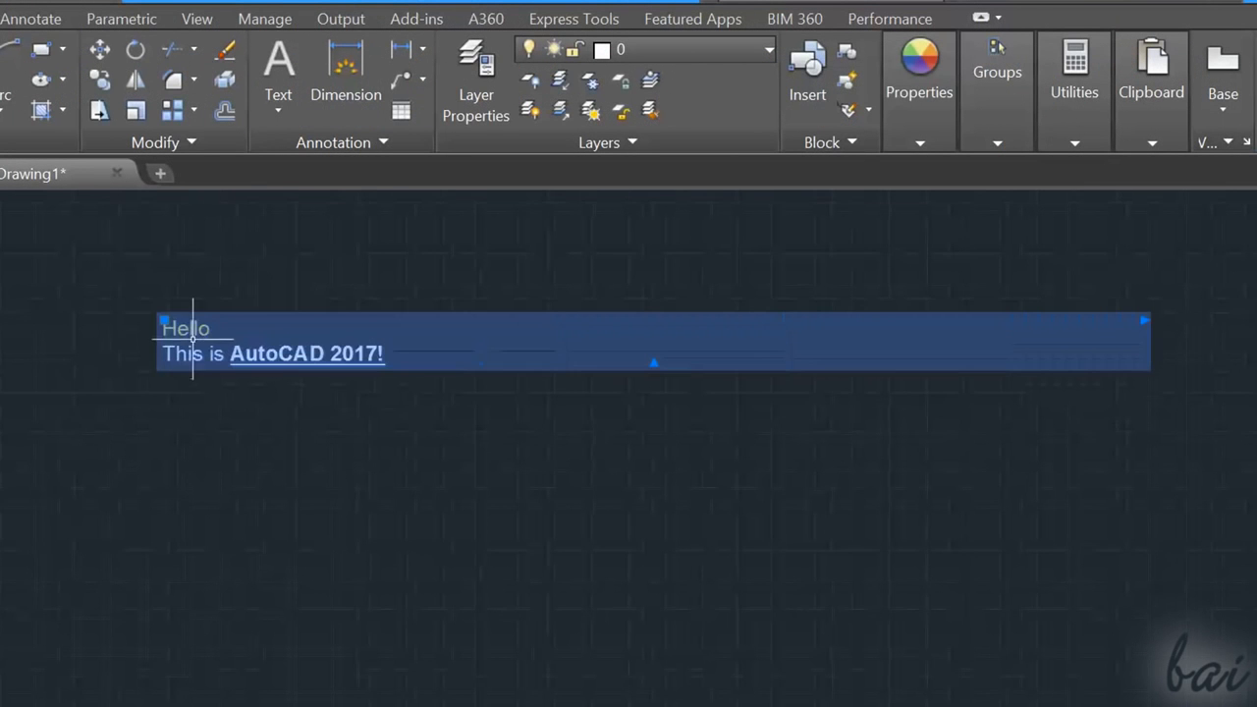
left_click(164, 320)
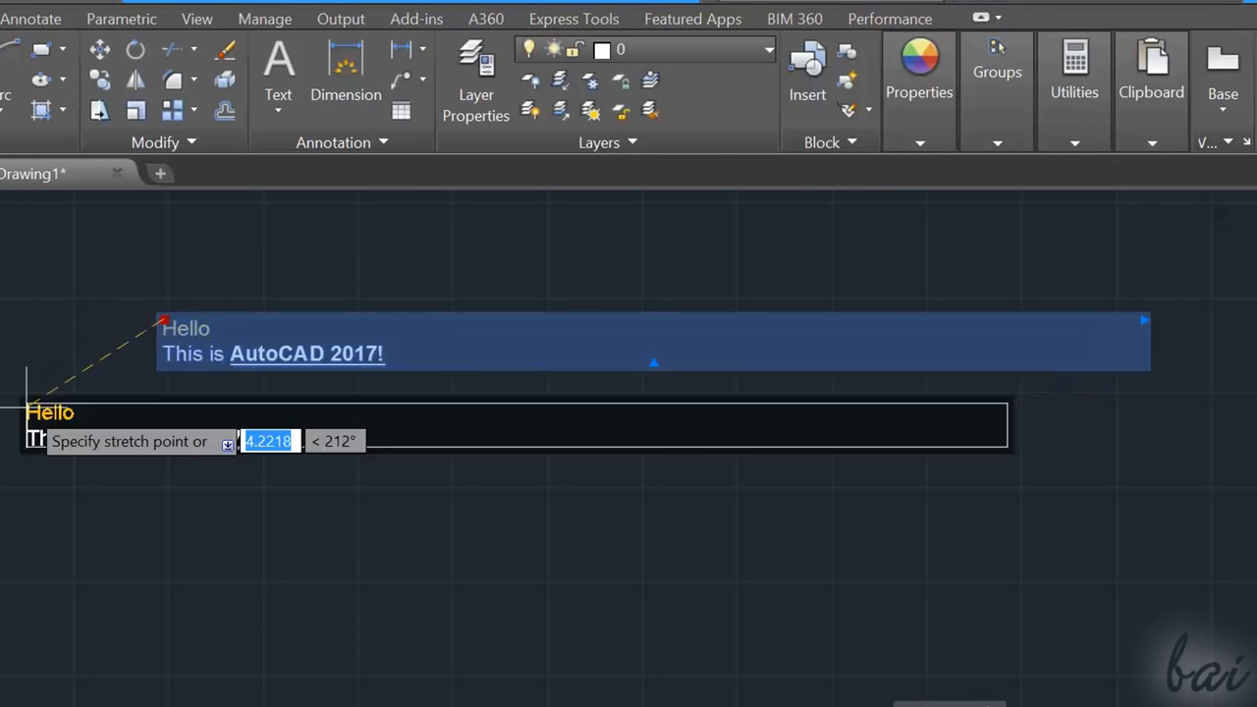
left_click(32, 493)
left_click(32, 491)
left_click(9, 303)
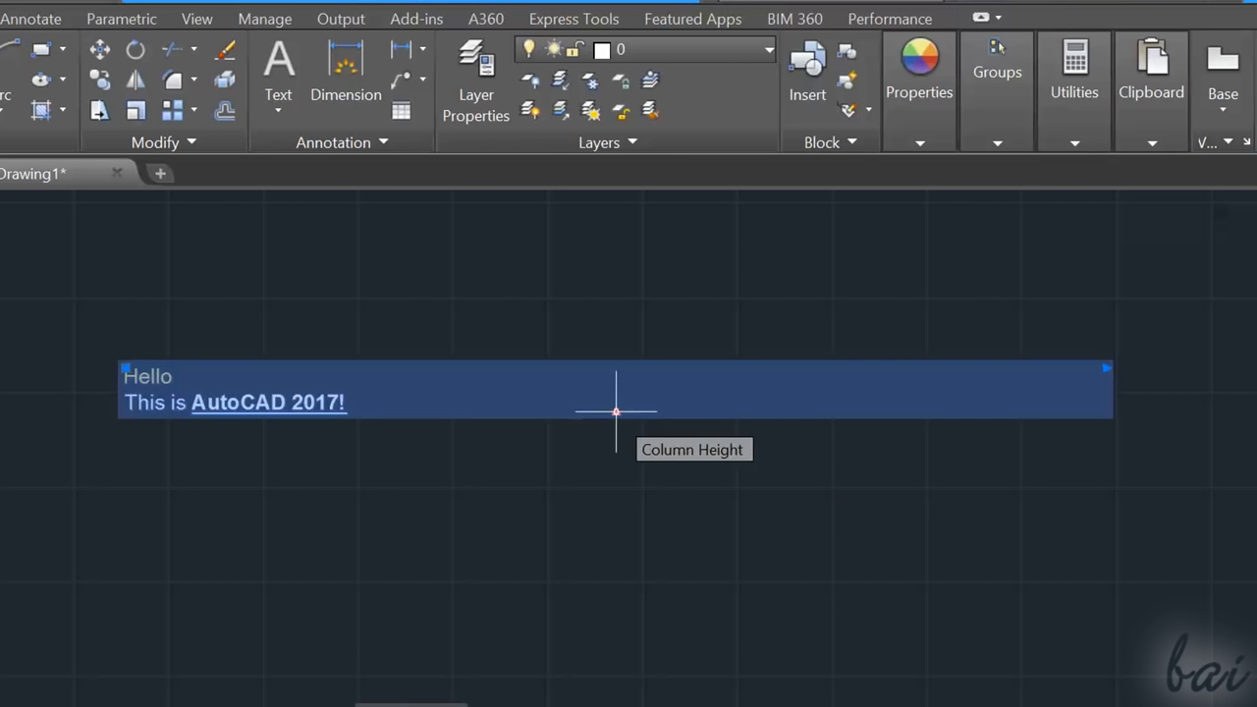
Stretch the text's column height downward to make the text box taller
left_click(616, 411)
left_click(629, 581)
left_click(617, 580)
left_click(603, 539)
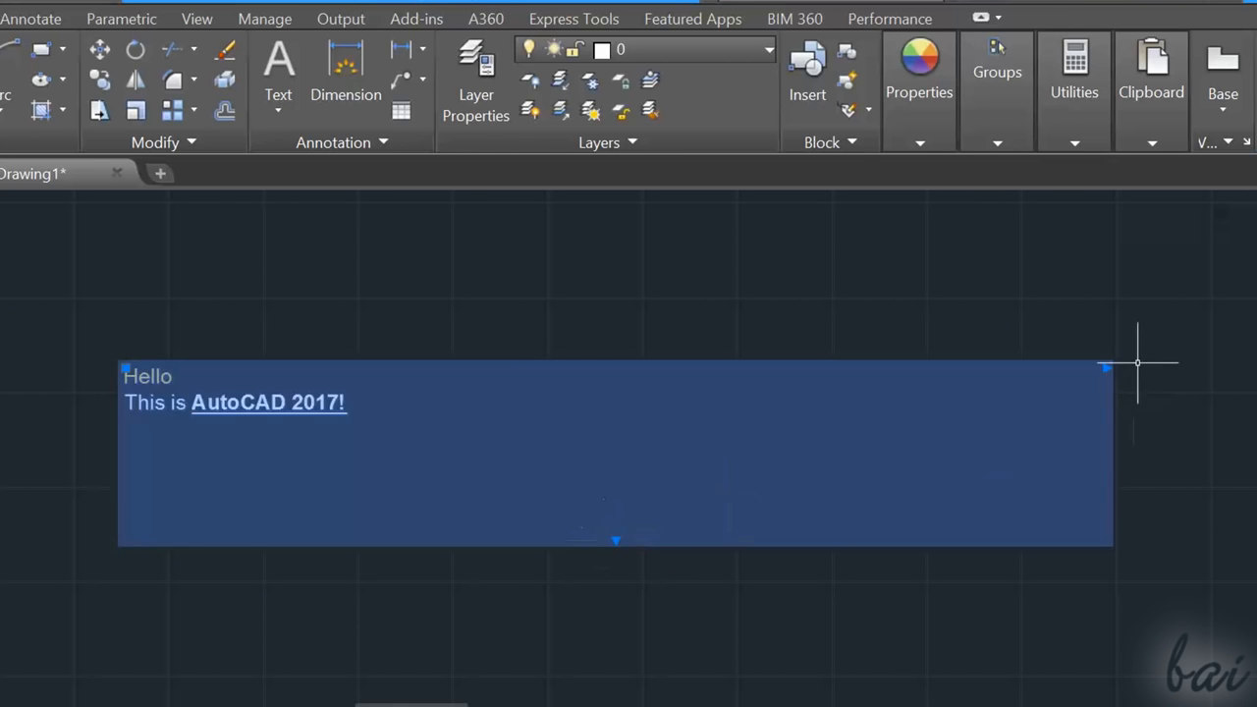
Narrow the multiline text box by stretching its column width, and select the two lines of text for editing
left_click(1107, 368)
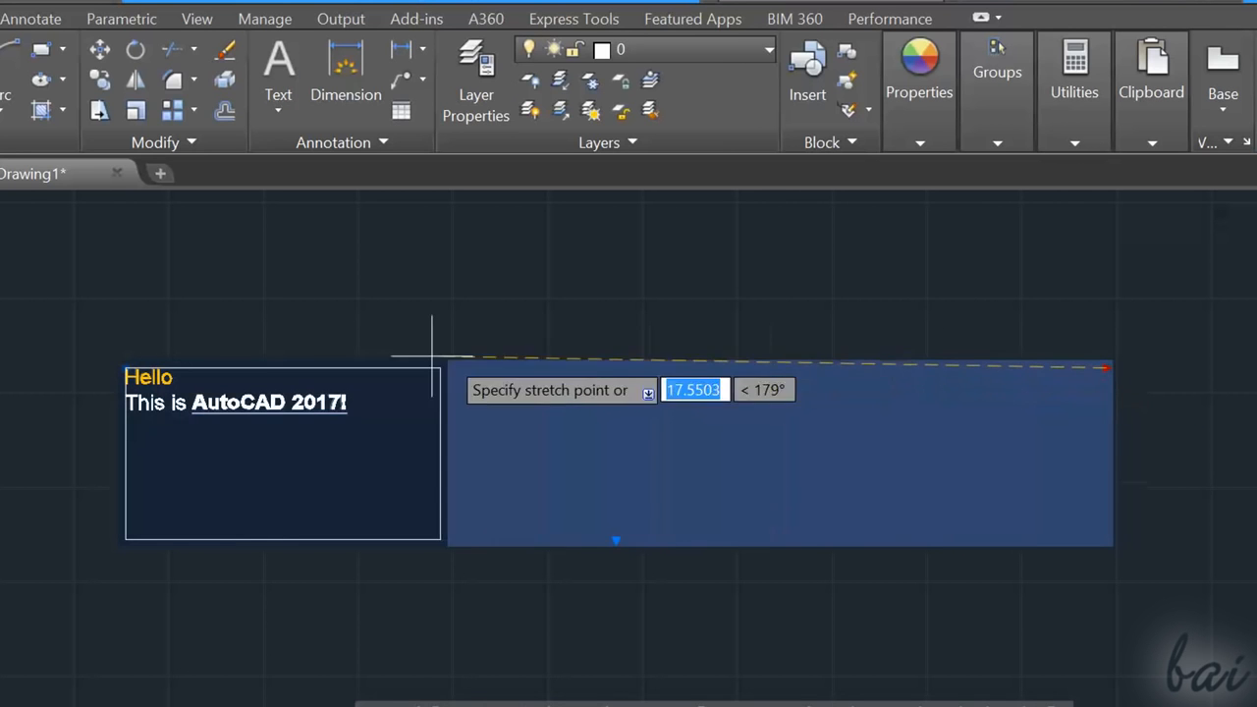
left_click(255, 346)
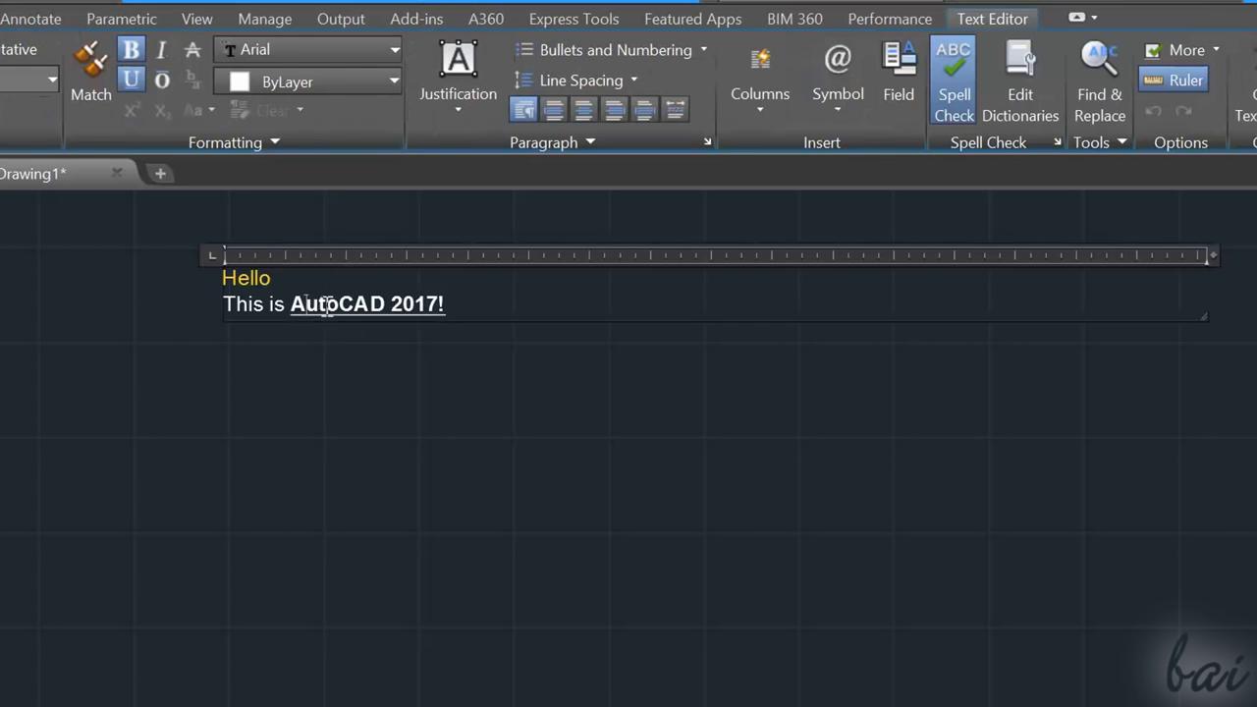
left_click_drag(401, 303, 163, 277)
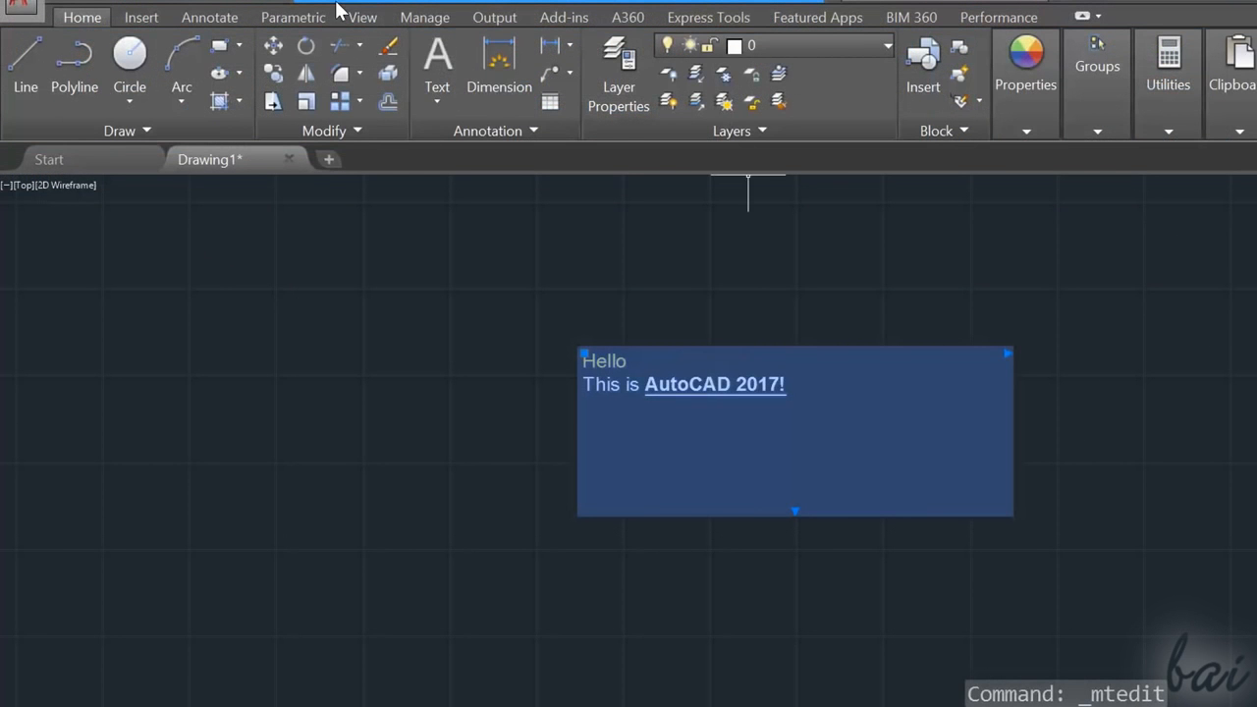
Rotate the whole multiline text object, using a base point within its "AutoCAD 2017!" line
left_click(311, 46)
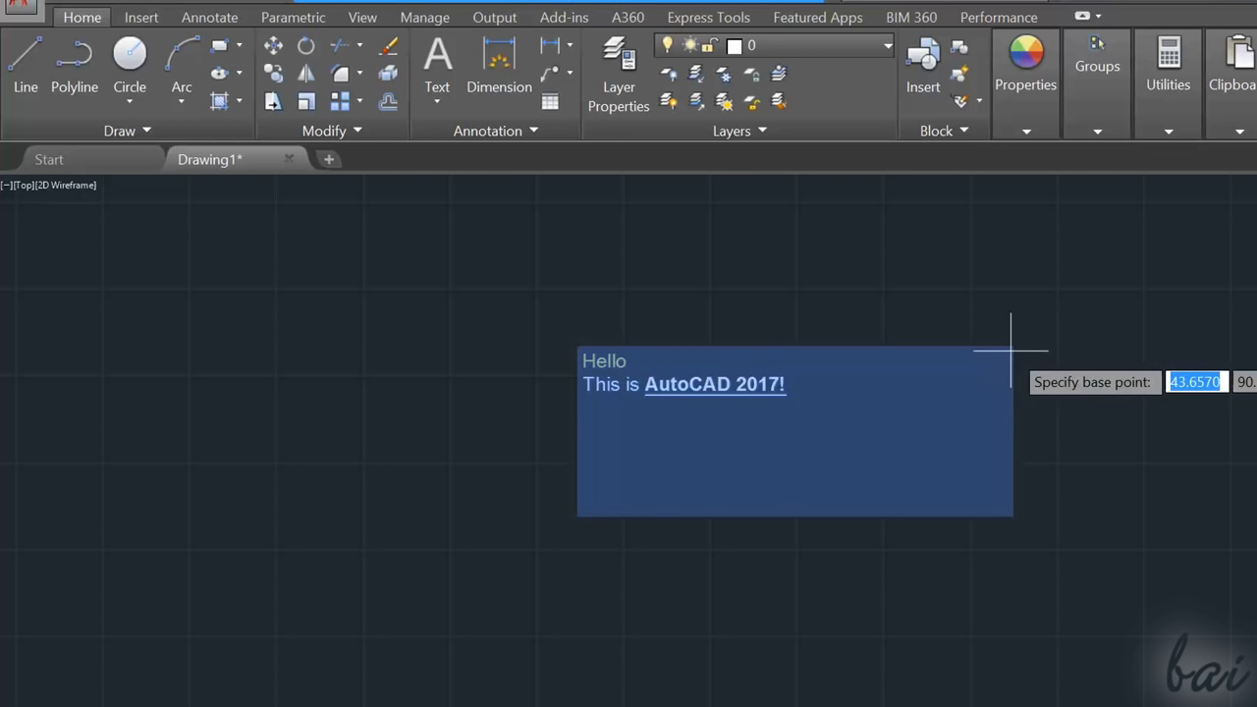
left_click(735, 384)
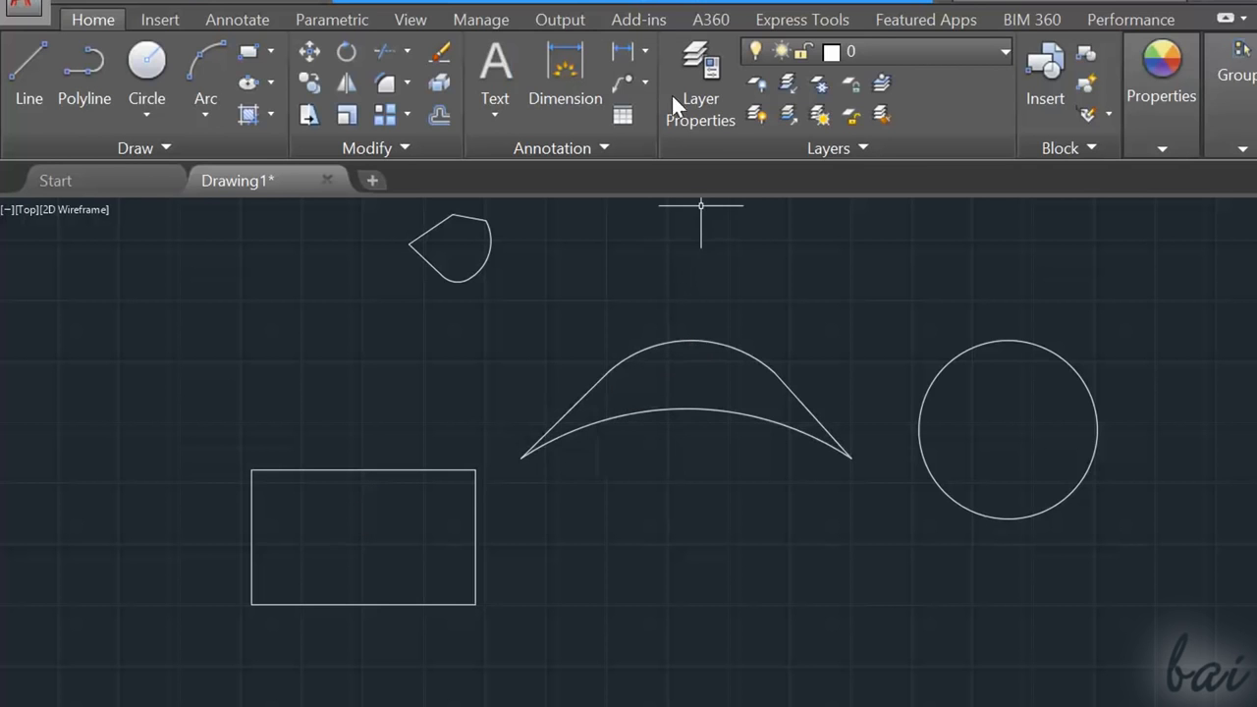
Create the single-line text "Rectangle" inside the rectangle with height 0.6 and a rotation angle that slants it upward
left_click(491, 102)
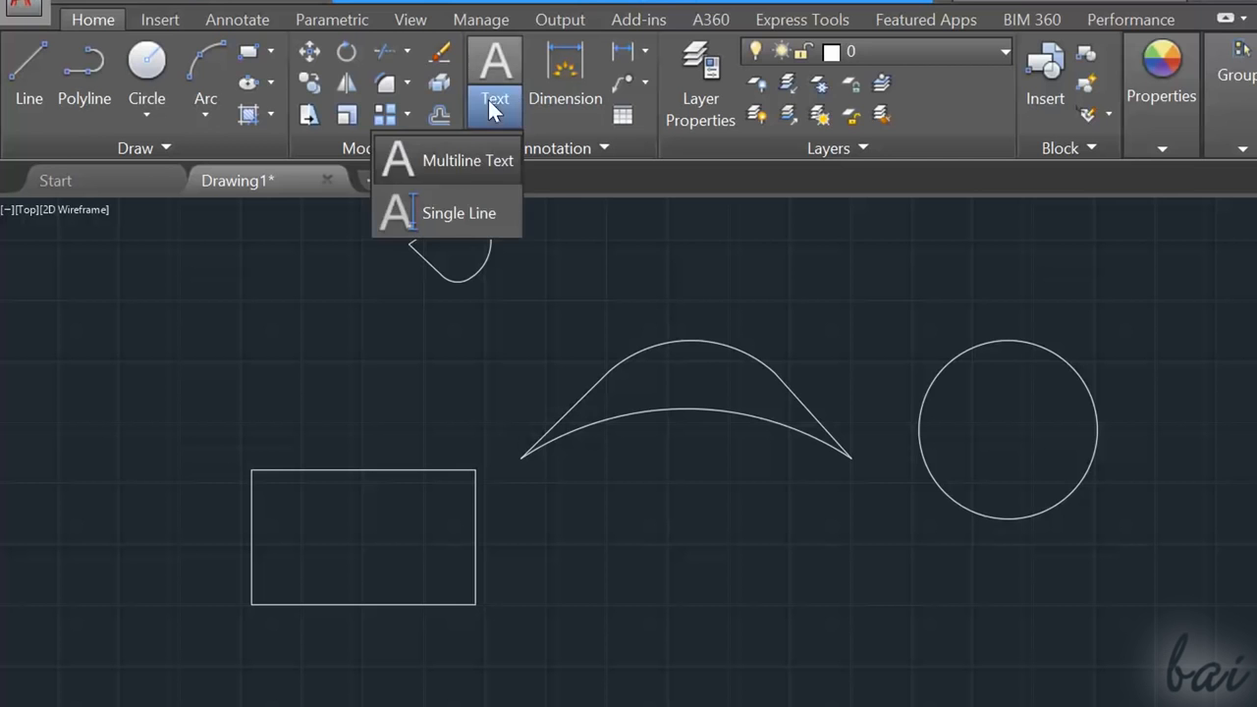
left_click(469, 215)
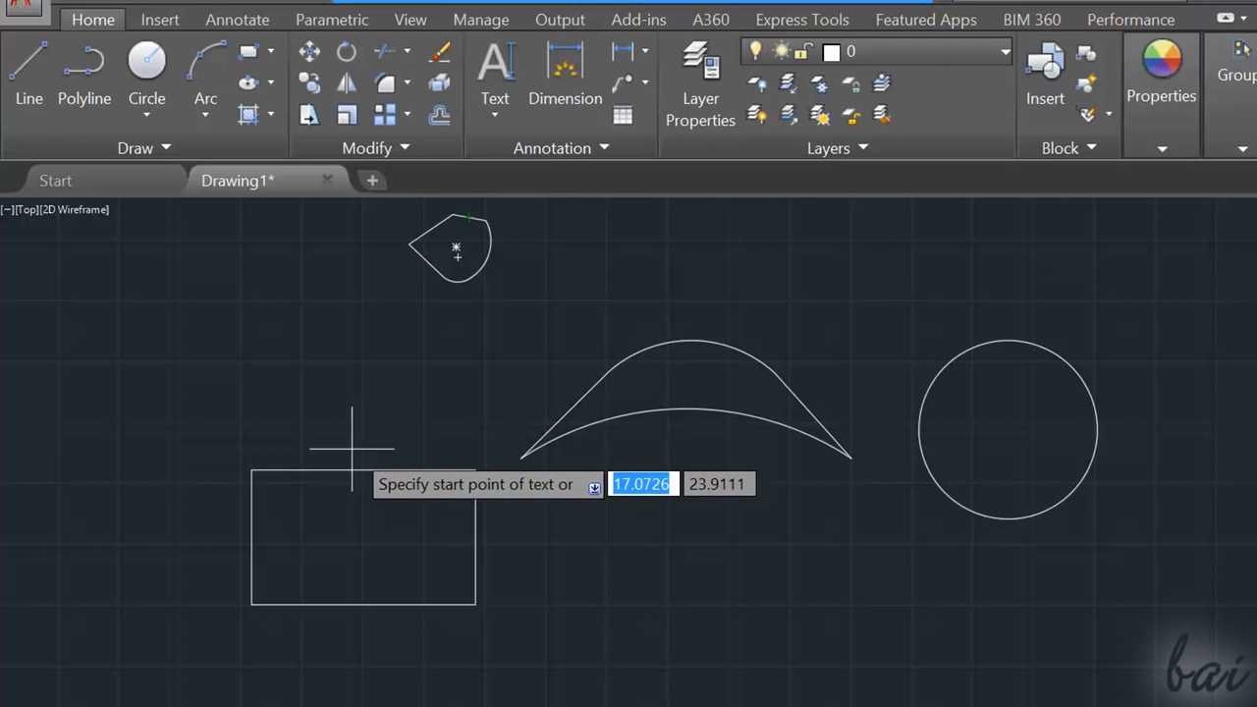
left_click(310, 544)
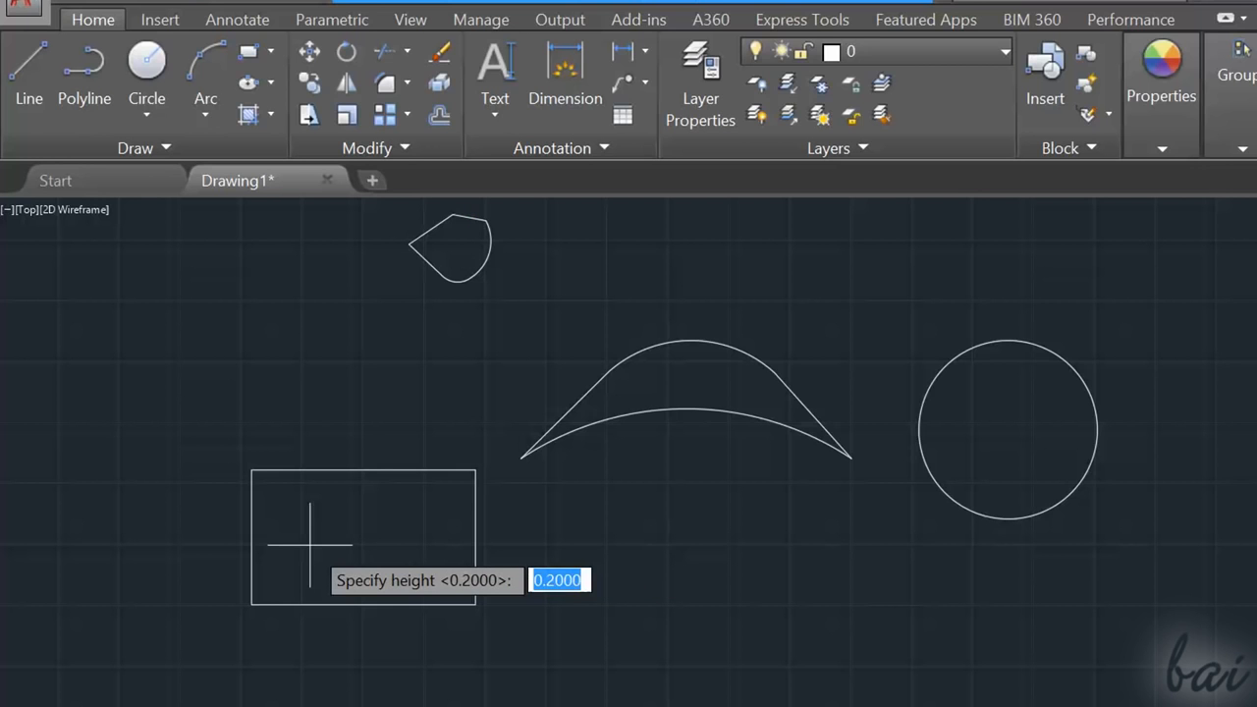
type("0.6")
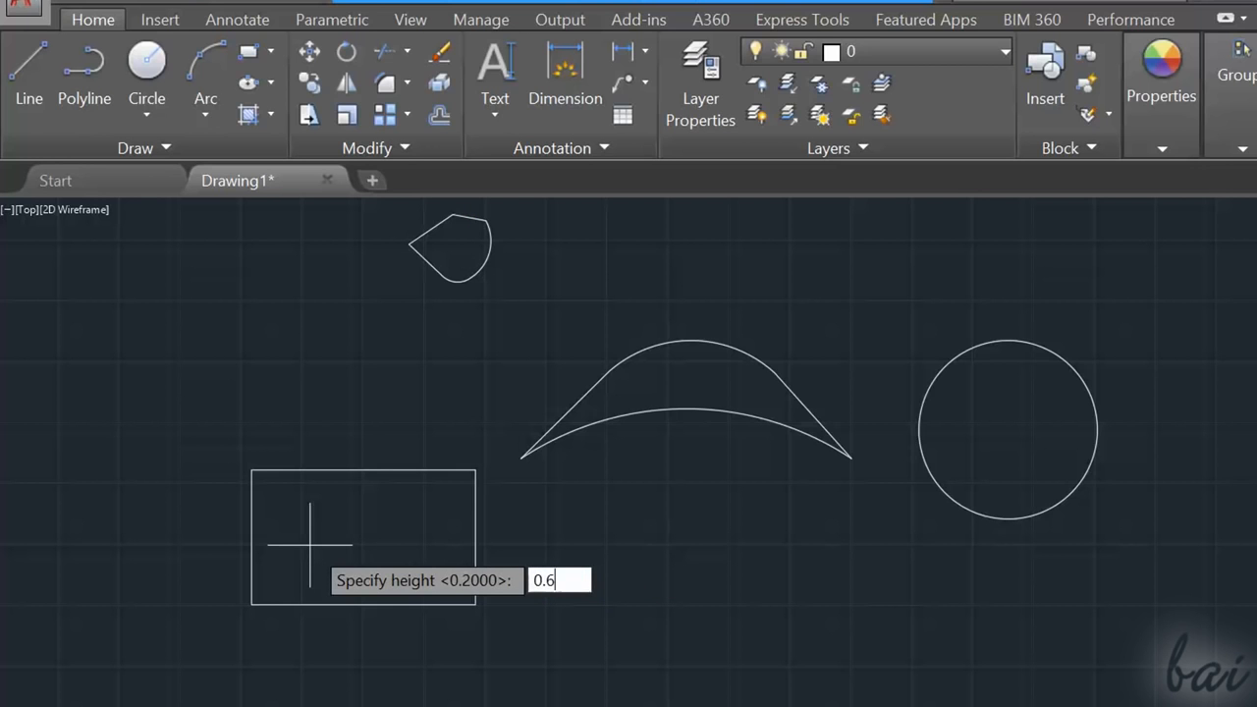
key("Return")
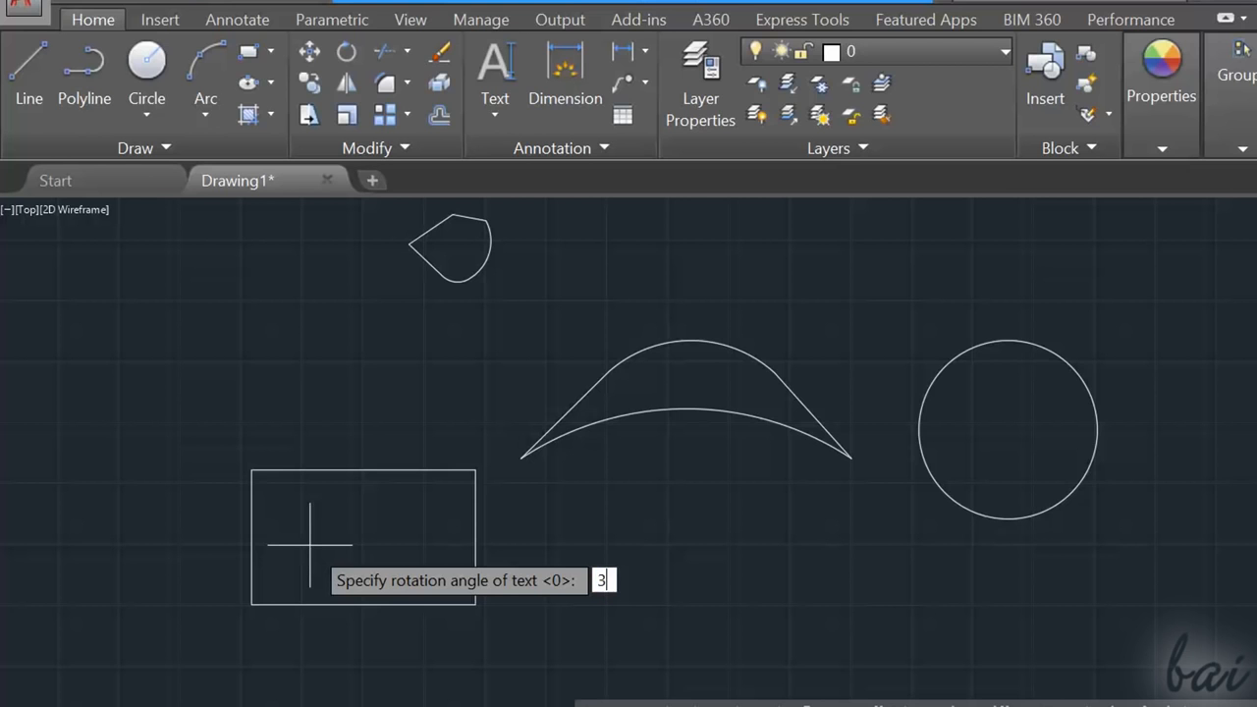
key("Return")
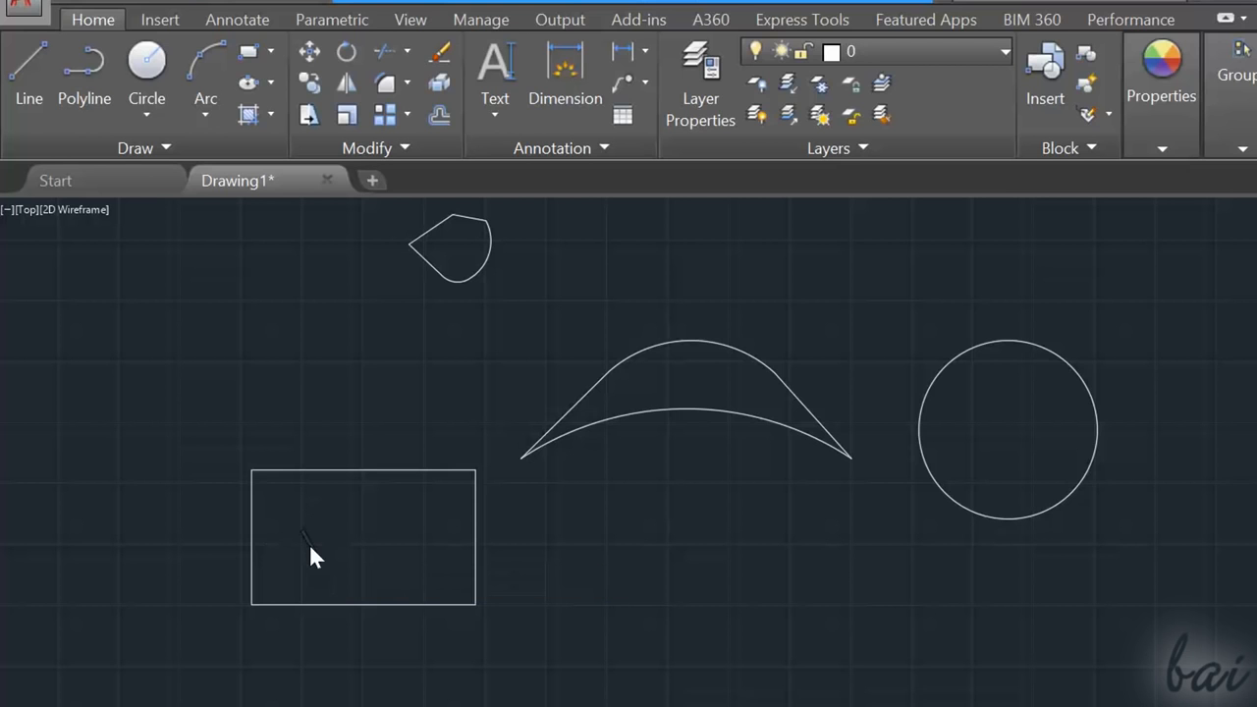
type("Rectangle")
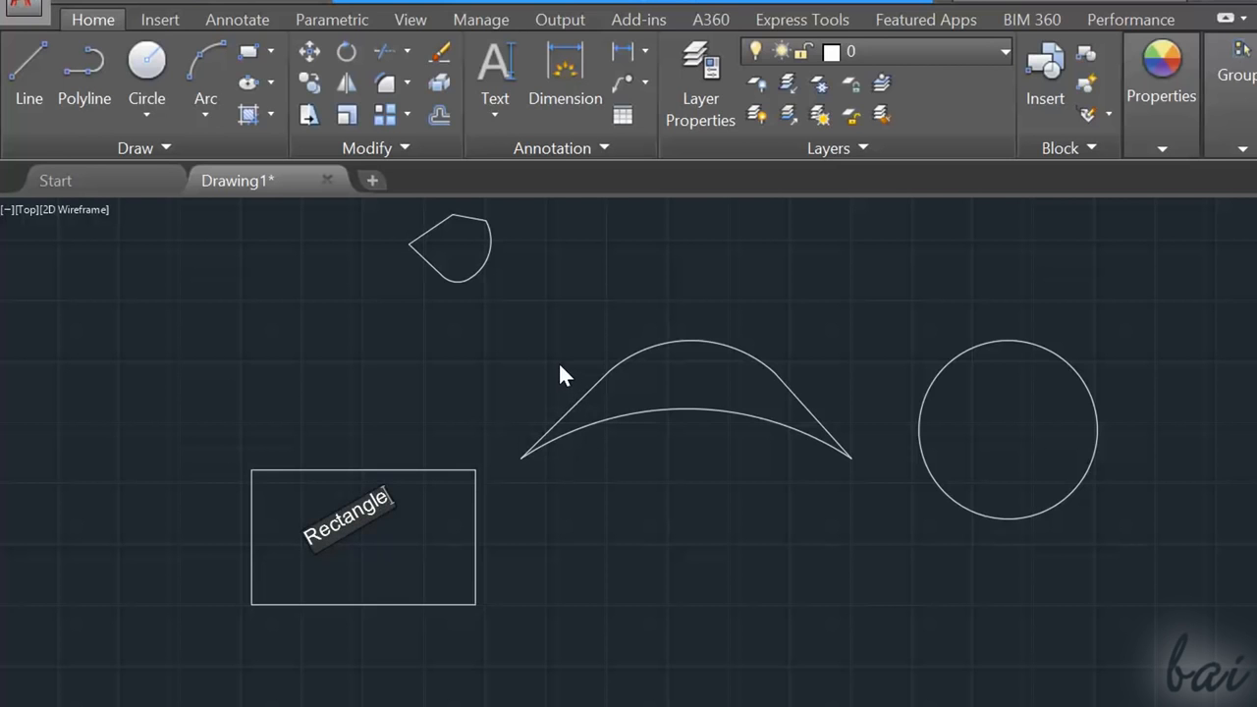
Add the single-line labels "Custom shape" inside the crescent shape and "Circle" inside the circle, and end the text command
left_click(626, 405)
type("Custom c")
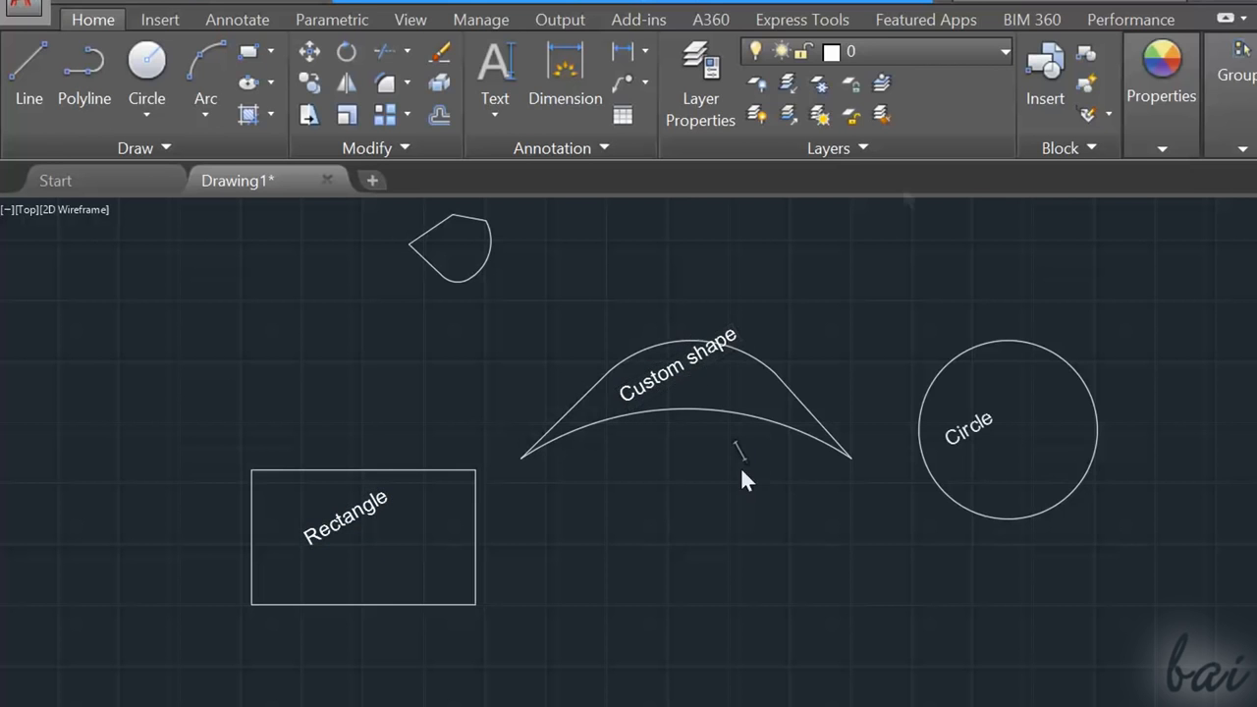
left_click(610, 483)
key("Escape")
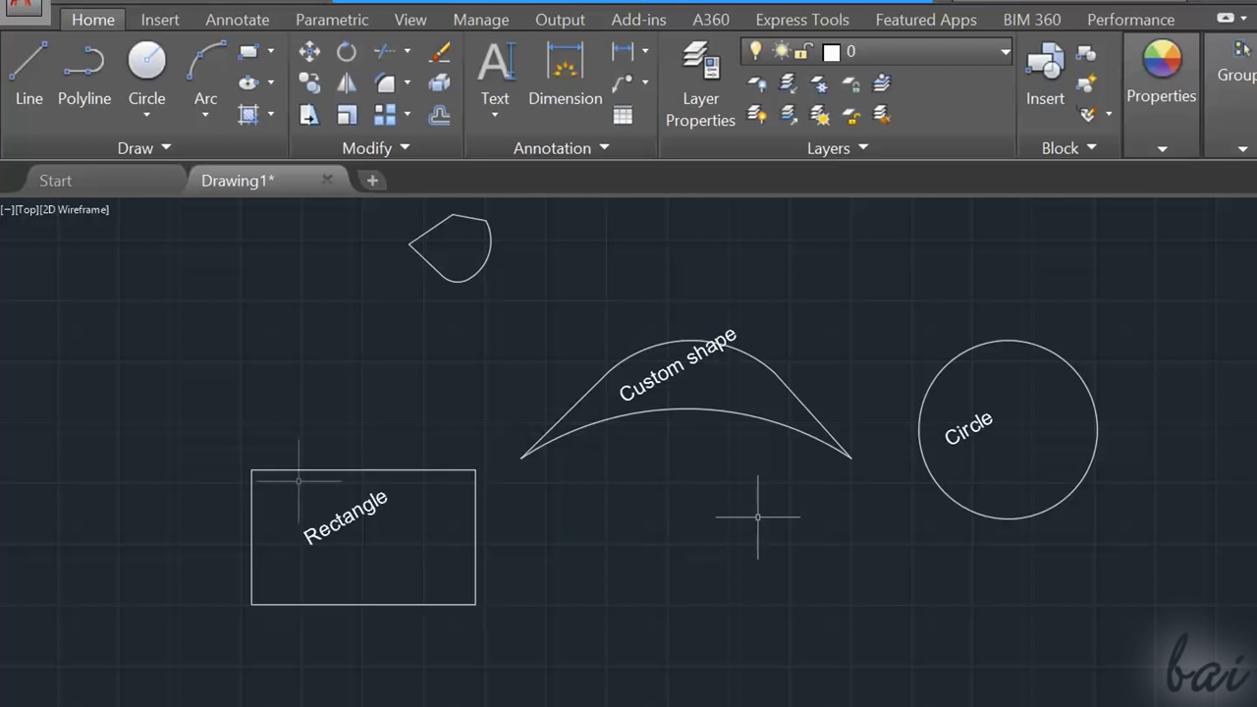
Move the "Rectangle" text slightly downward inside the rectangle by its grip
left_click(323, 530)
scroll(304, 602, "up", 2)
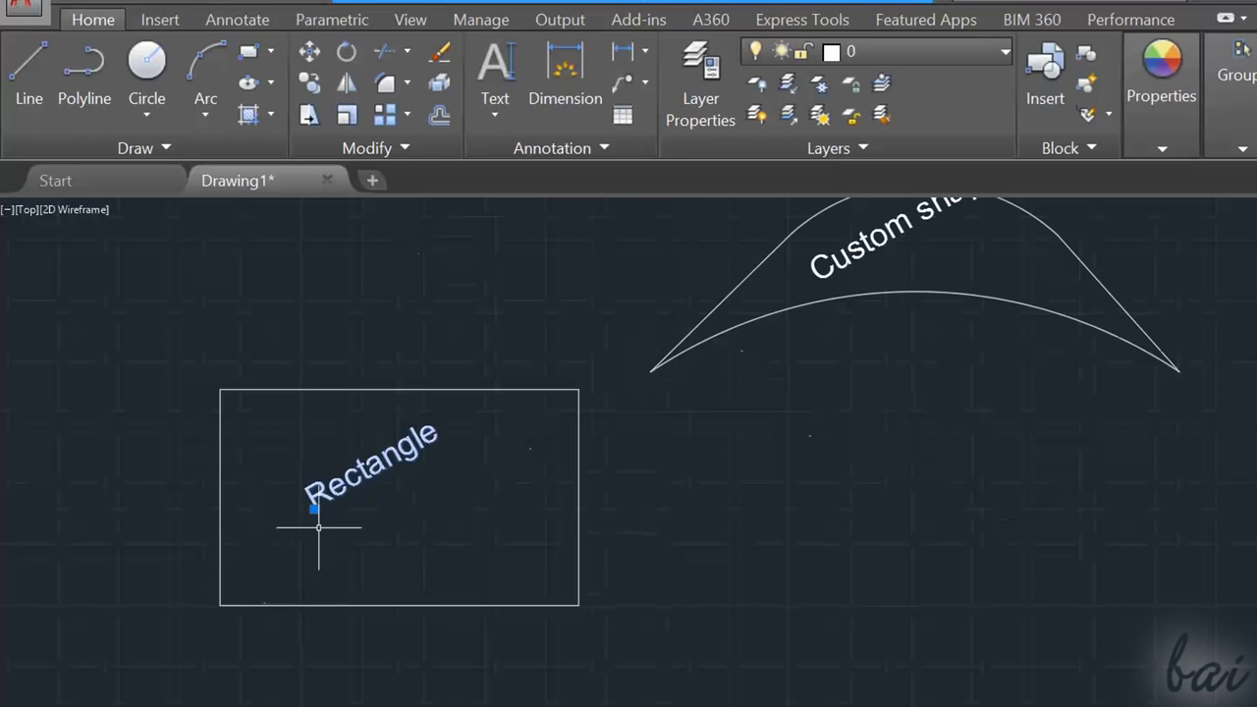
left_click(314, 509)
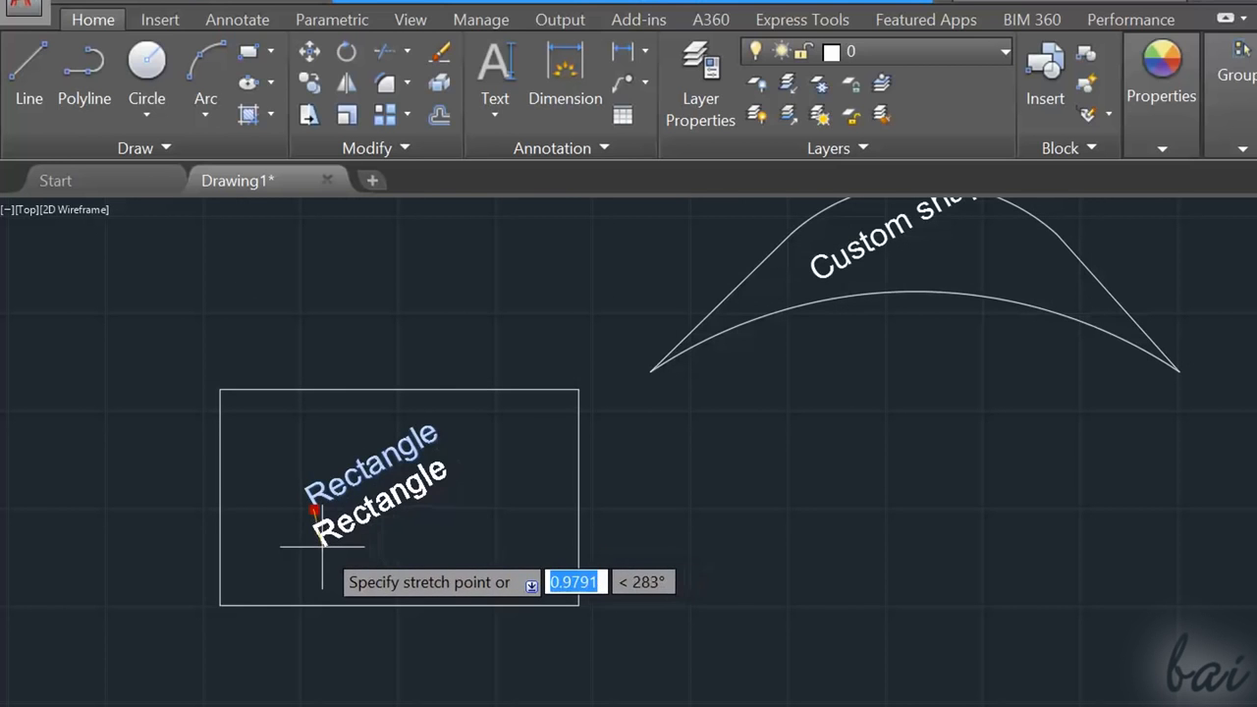
left_click(322, 546)
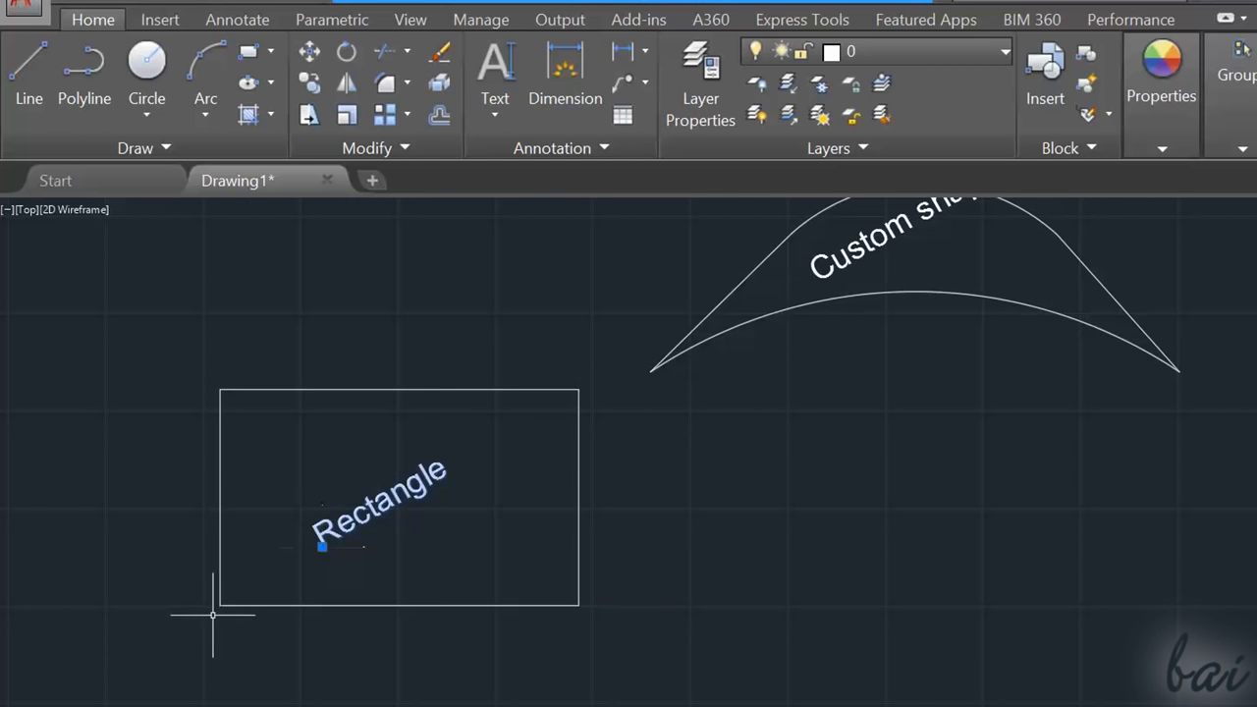
Move the "Custom shape" text slightly downward by its grip so it no longer crosses the crescent's upper arc
scroll(220, 603, "down", 4)
scroll(462, 476, "up", 5)
left_click(389, 526)
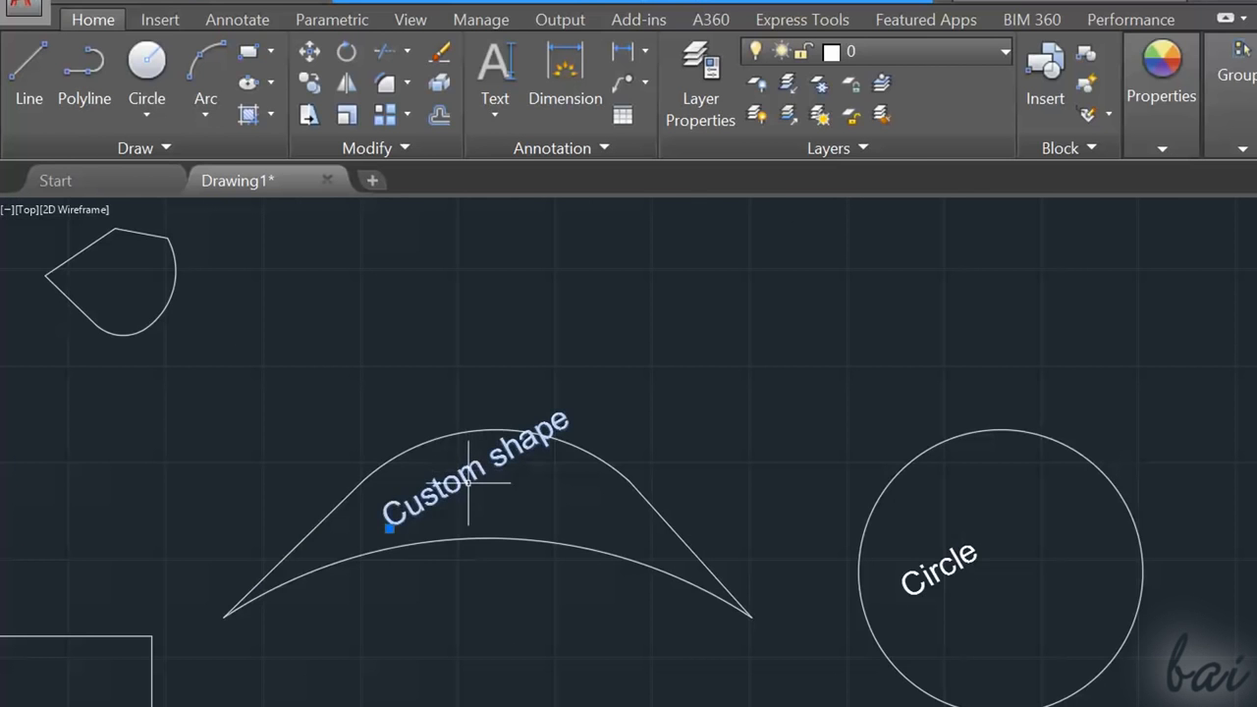
key("Escape")
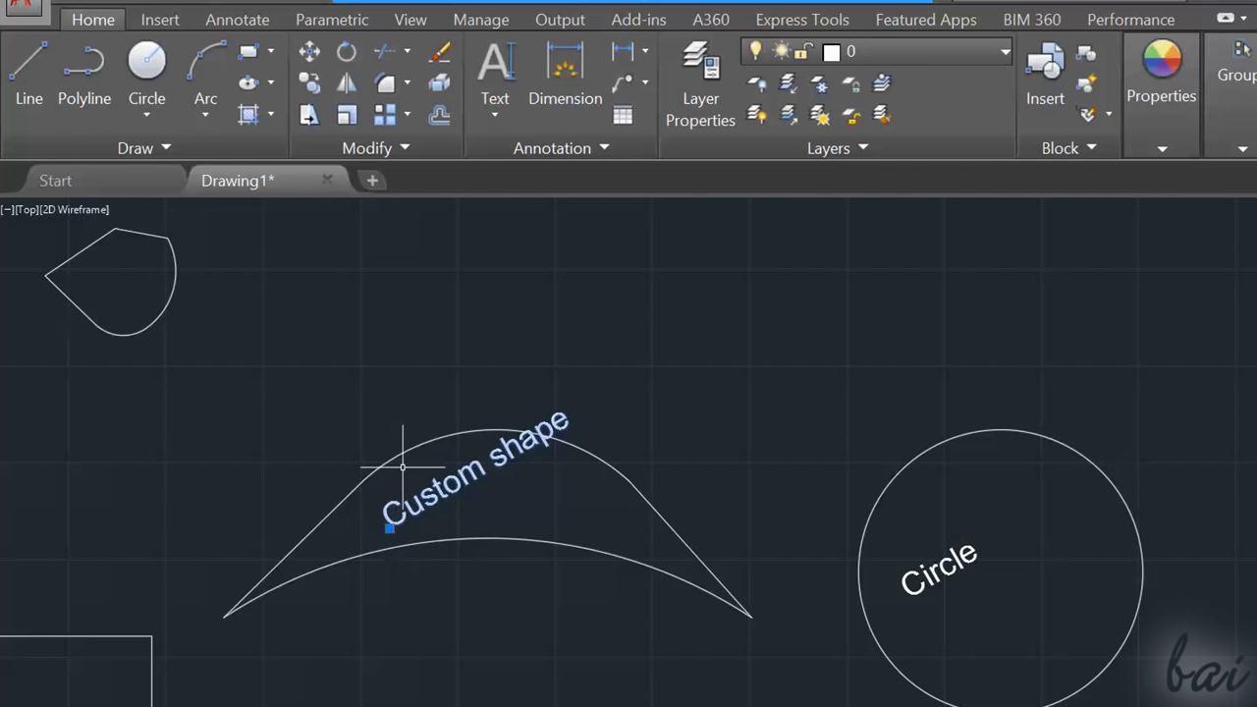
left_click(404, 508)
left_click(389, 528)
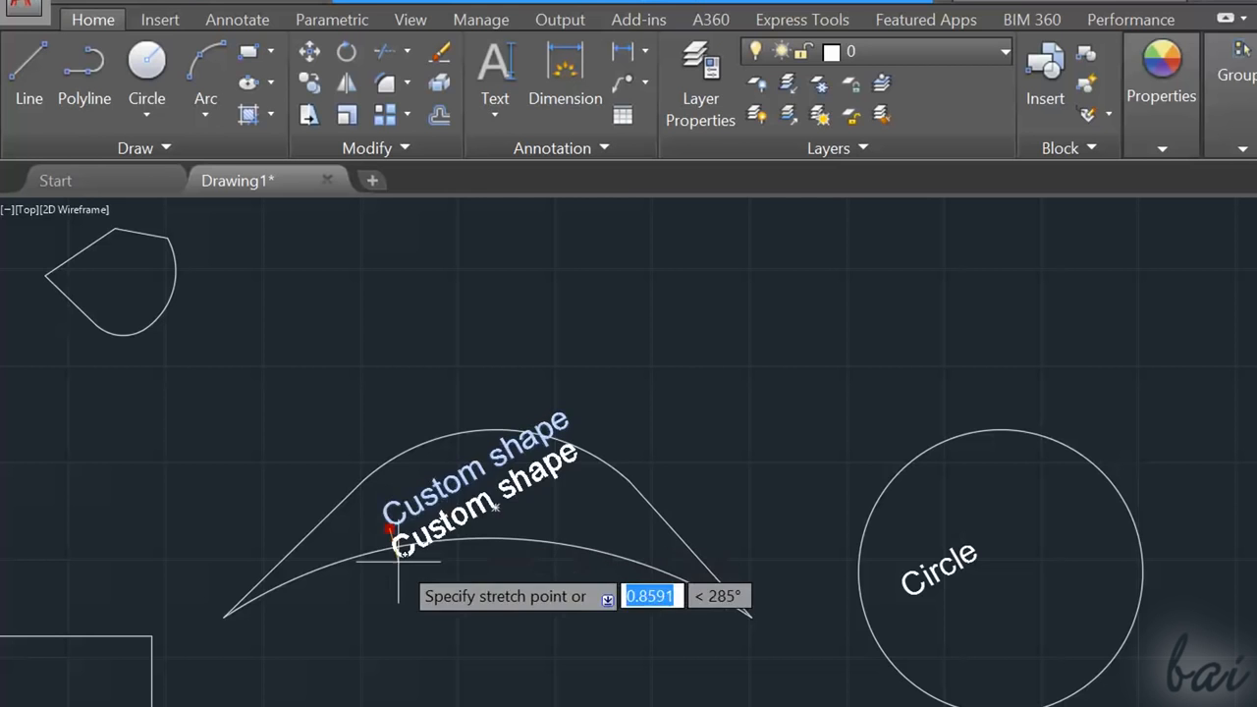
left_click(399, 561)
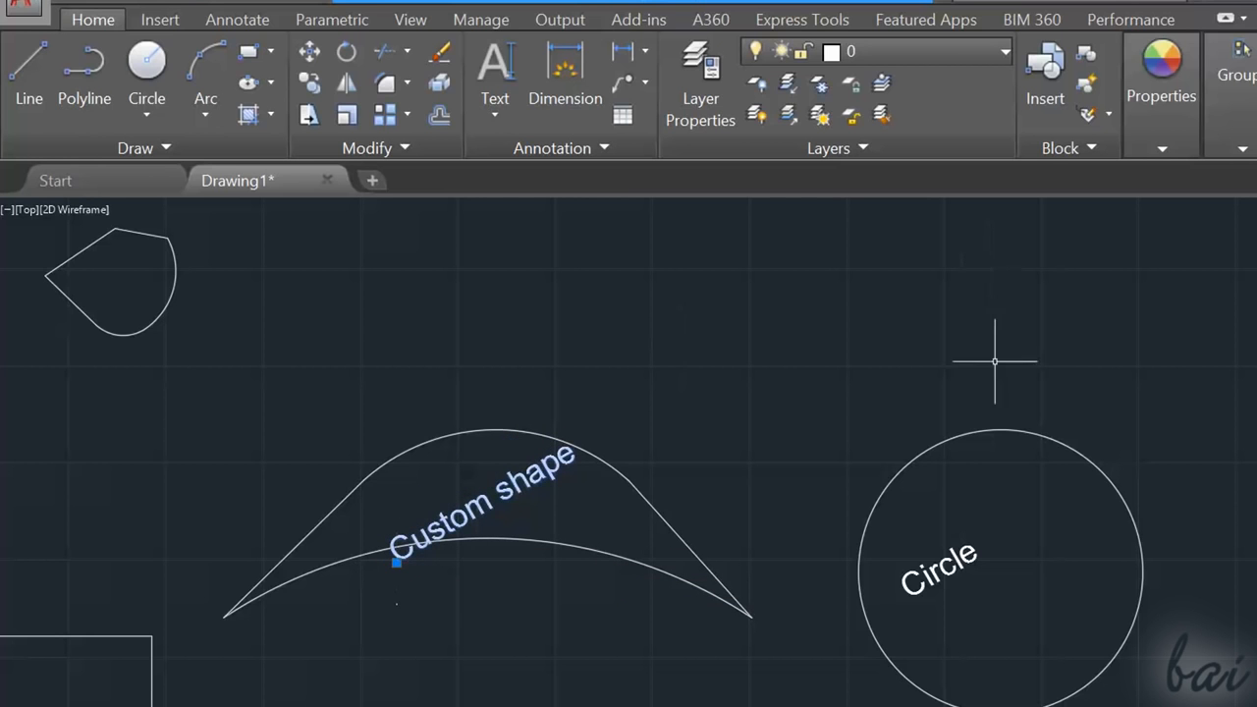
key("Escape")
Select the "Circle" text inside the circle
left_click(963, 557)
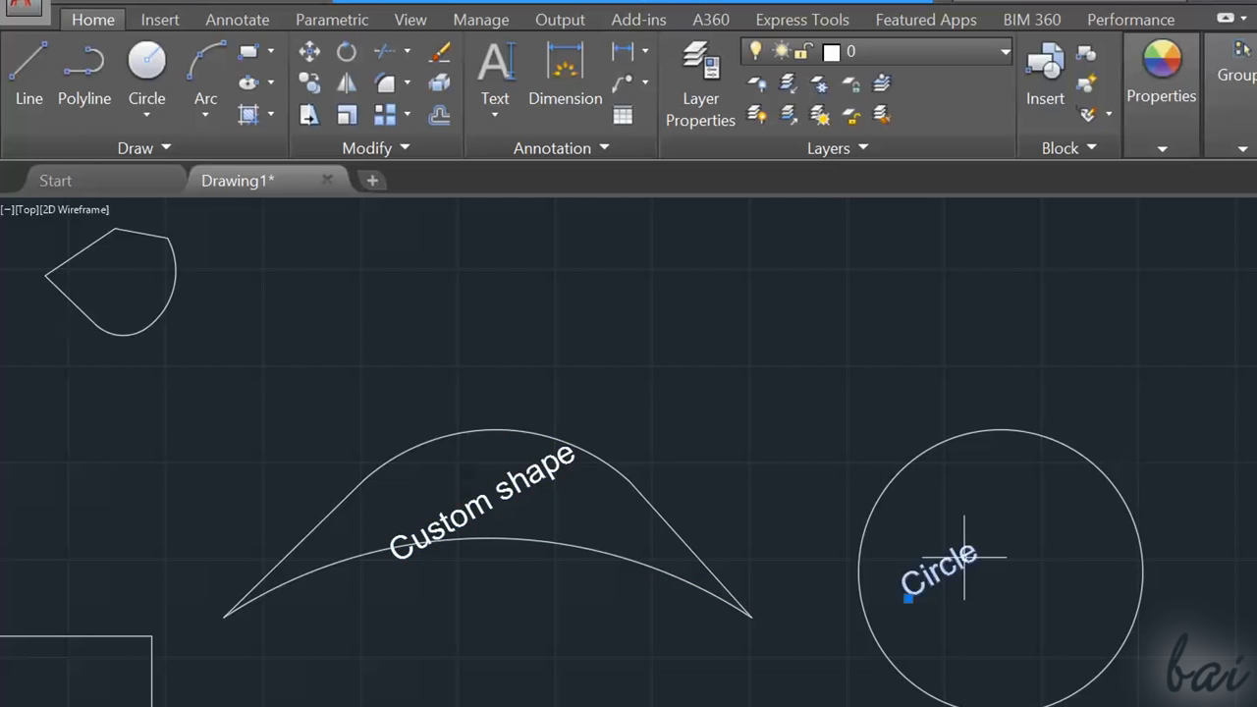